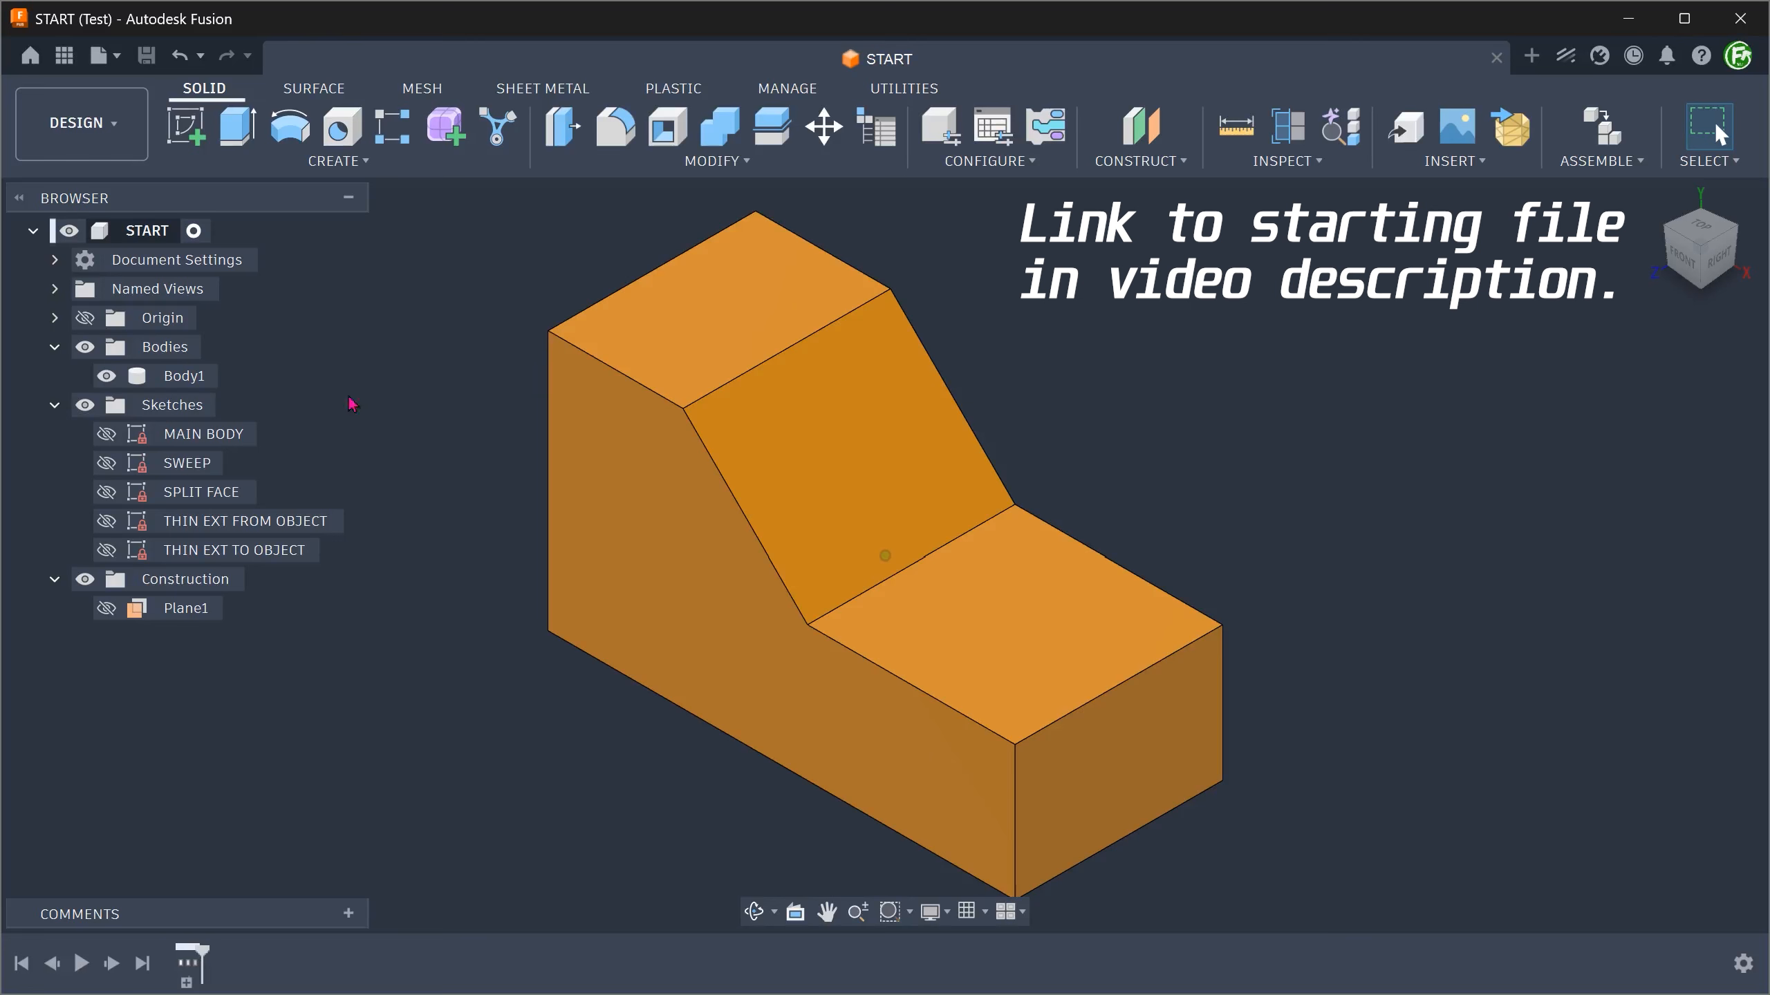
- Show the SPLIT FACE sketch and inspect its inner rectangle against the body from above
left_click(106, 492)
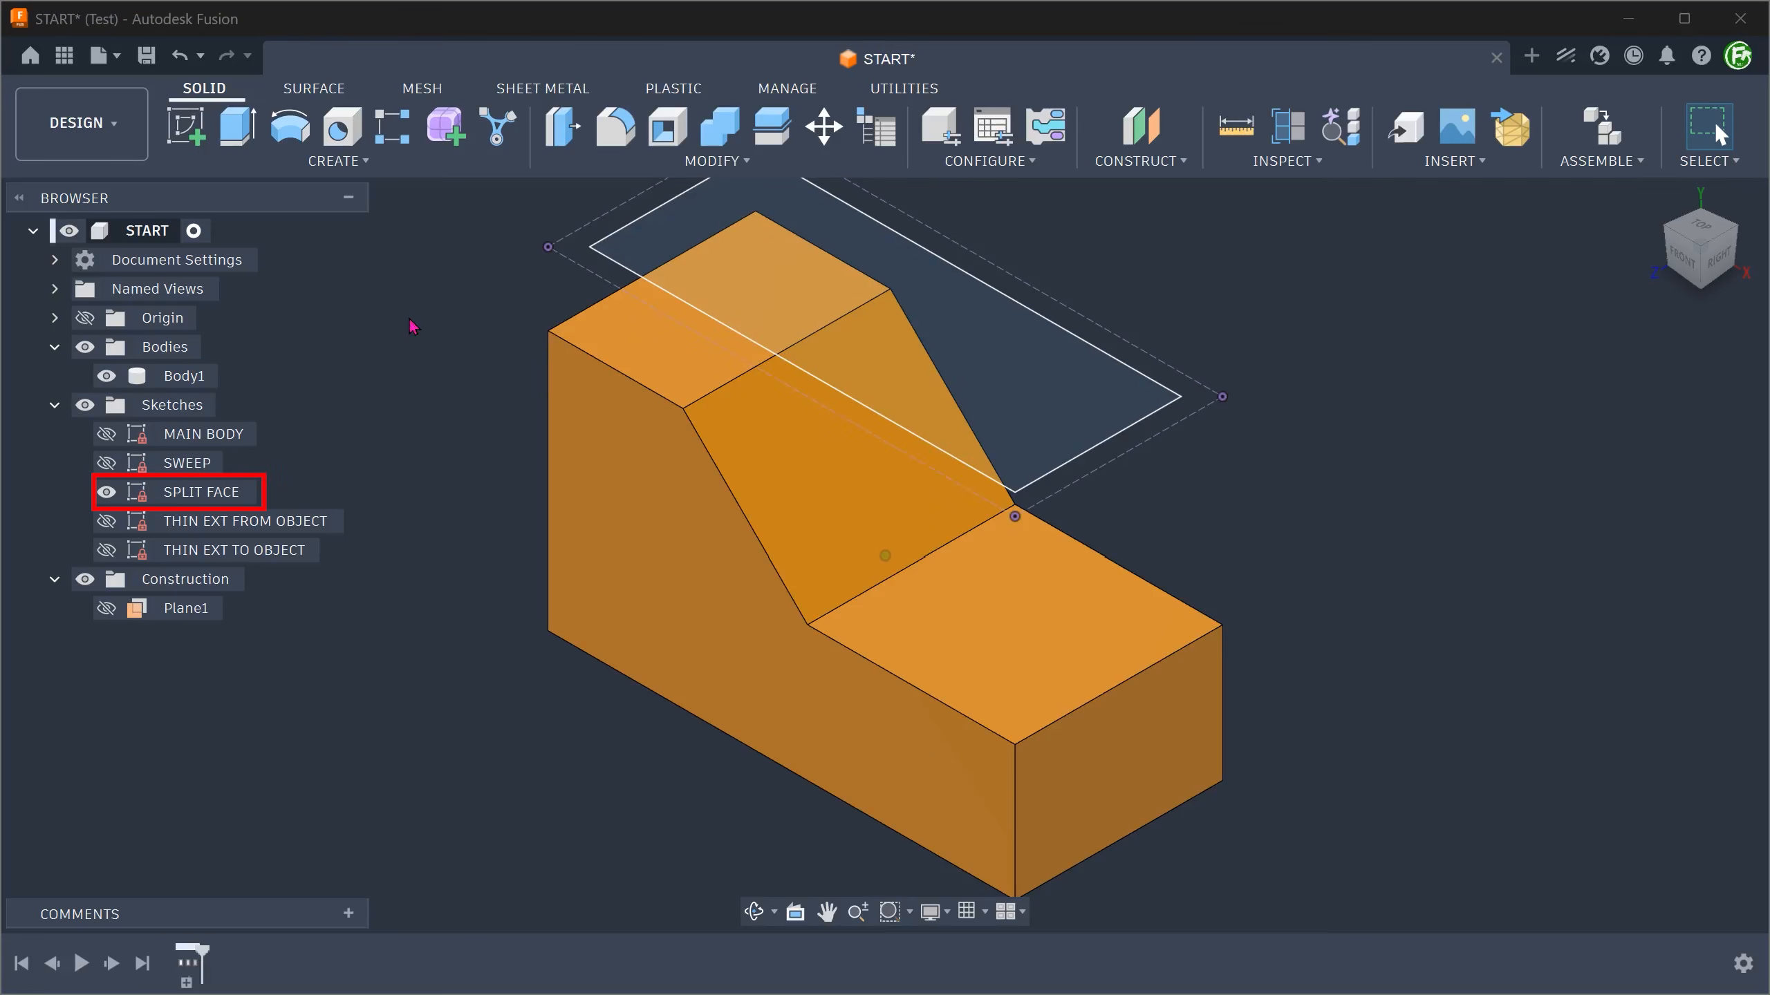
key("F6")
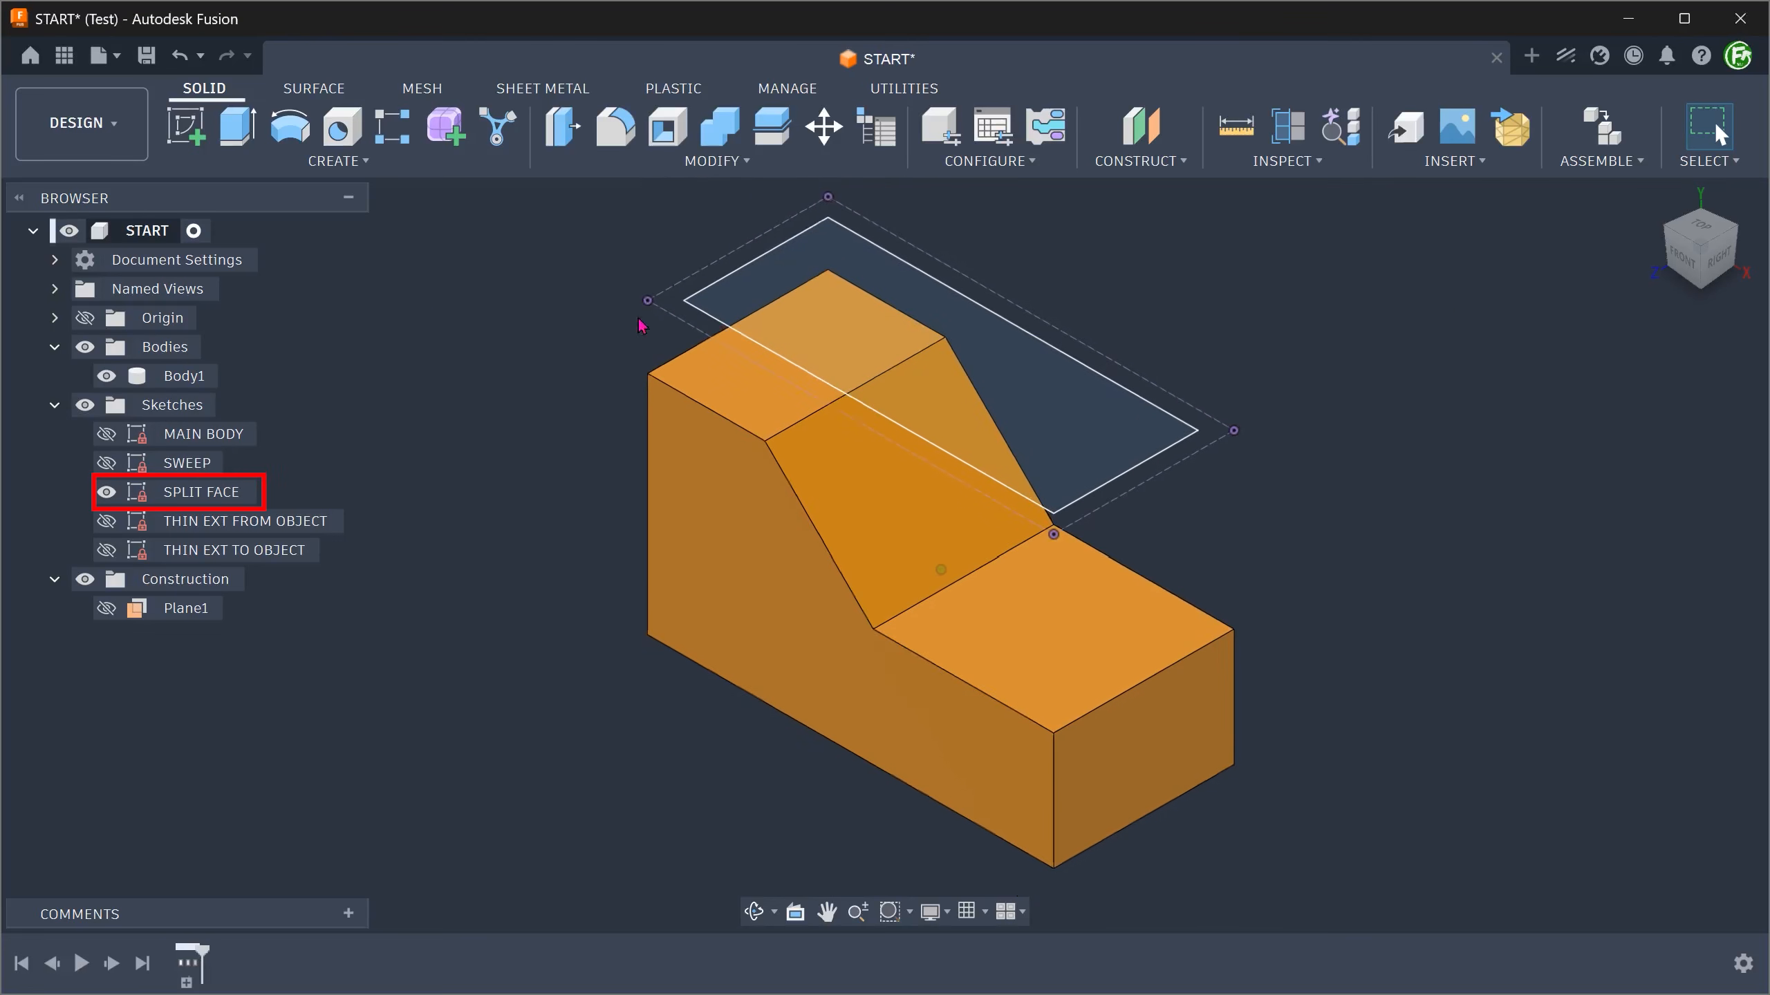
left_click(705, 321)
double_click(705, 321)
mouse_move(572, 339)
middle_mouse_down("shift")
mouse_move(415, 365)
mouse_move(1388, 256)
middle_mouse_up("shift")
left_click(1695, 239)
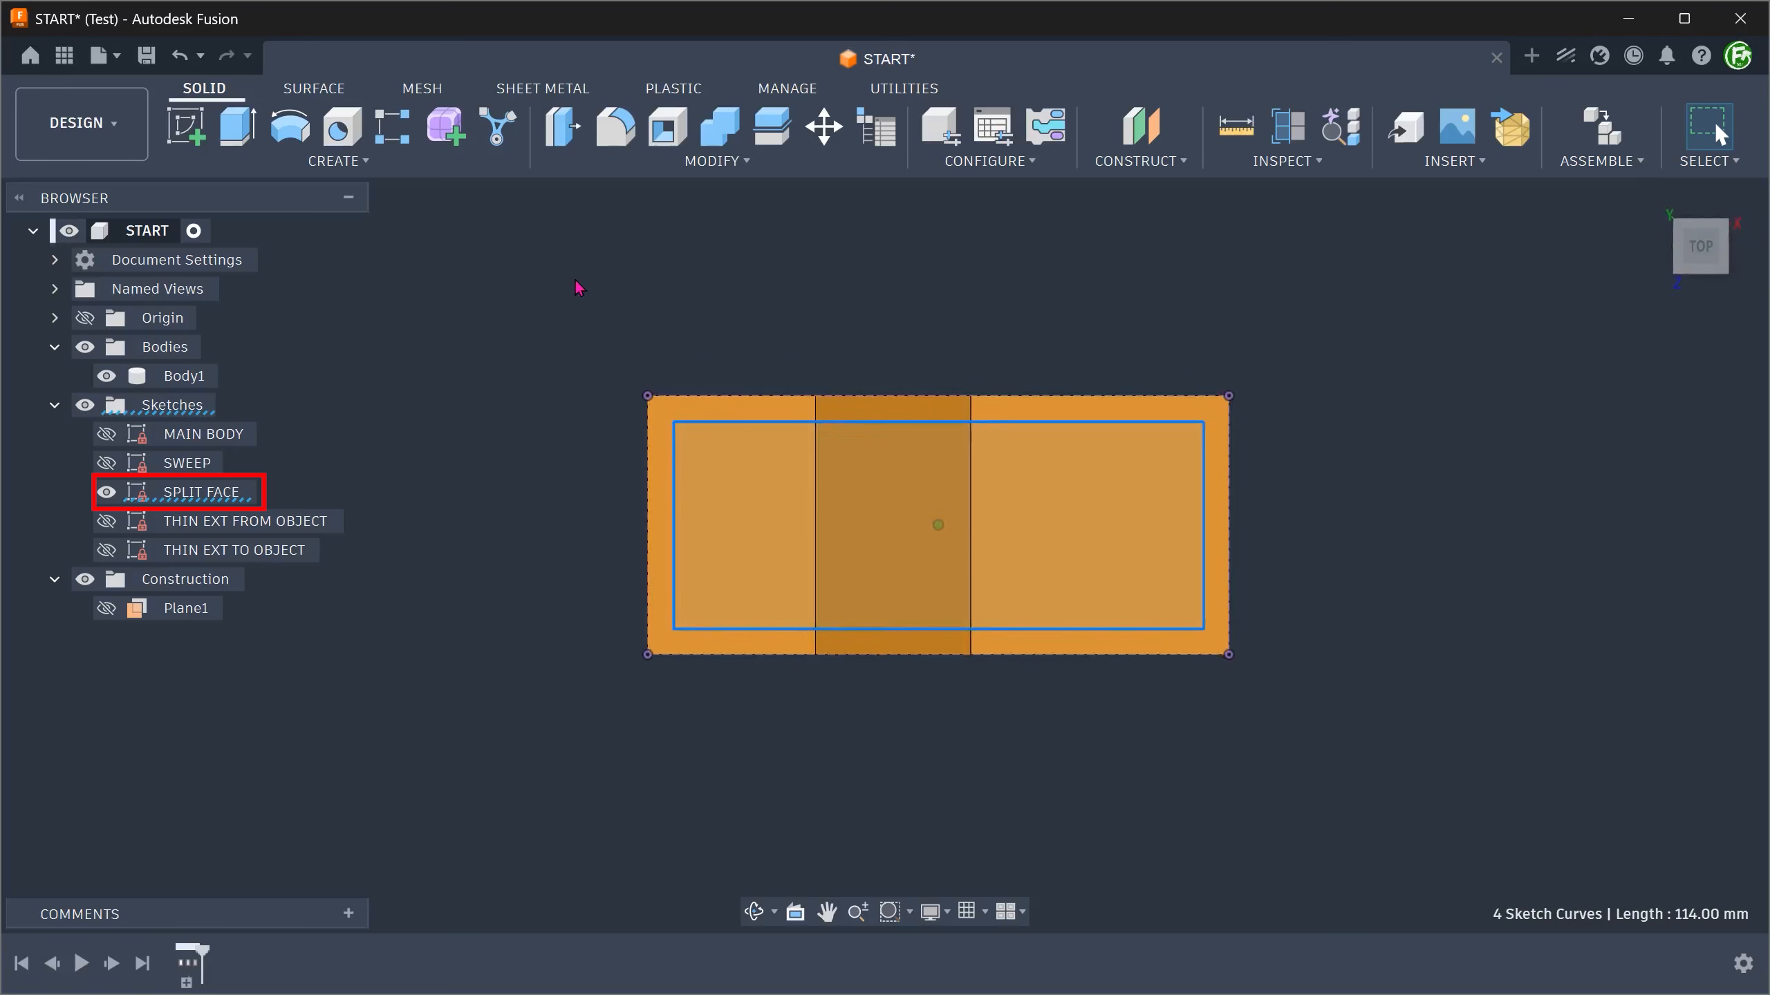
middle_click_drag(558, 283, 464, 282, "shift")
left_click(464, 282)
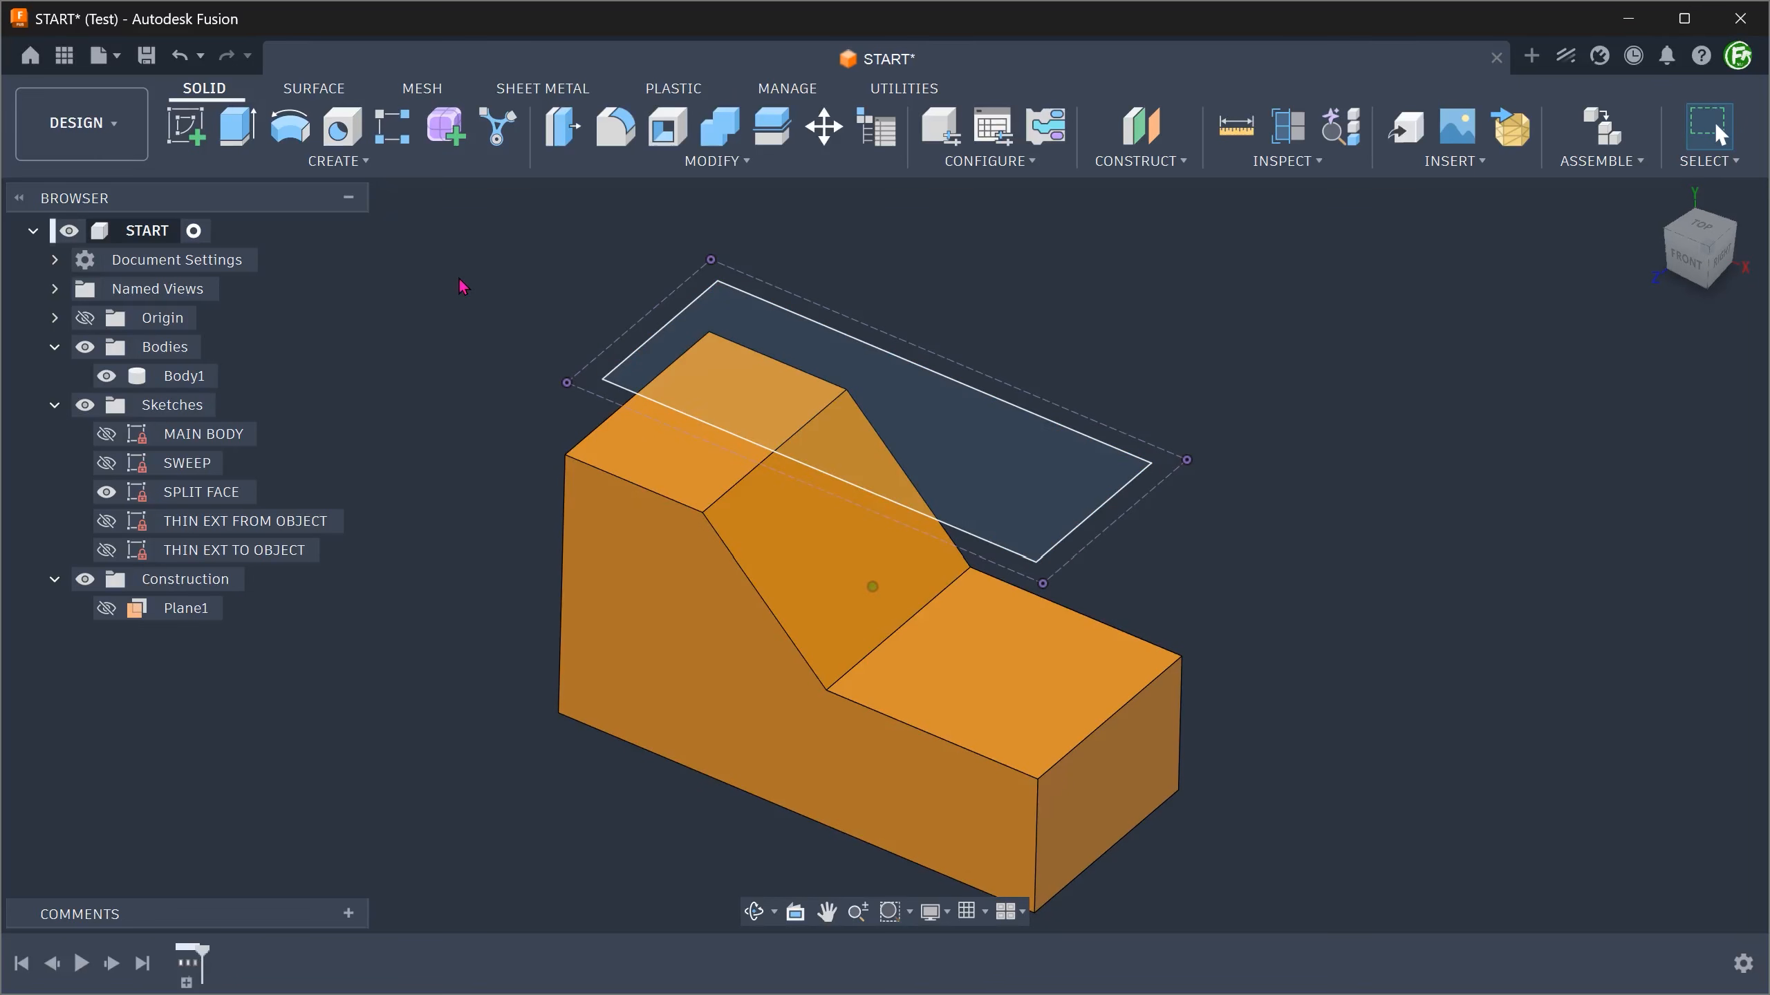
- Split the body's three upper faces, including the slope, using the SPLIT FACE sketch rectangle as the splitting tool, and hide the sketch
left_click(584, 170)
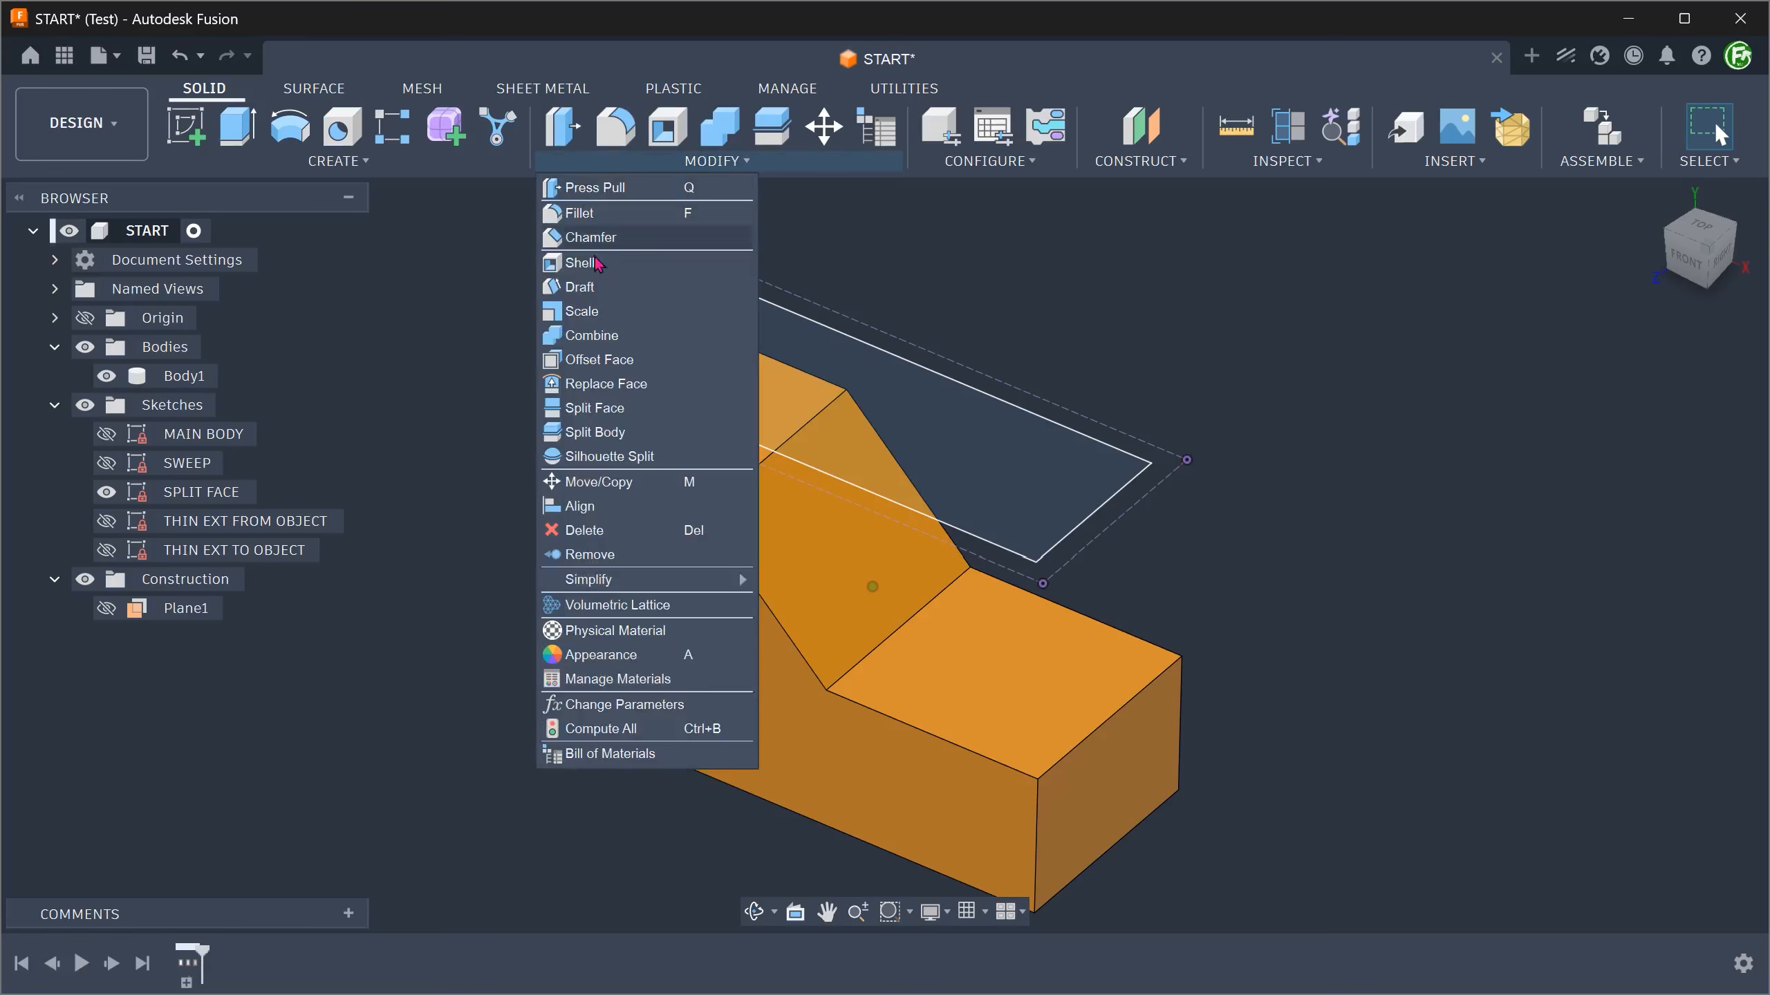
left_click(639, 415)
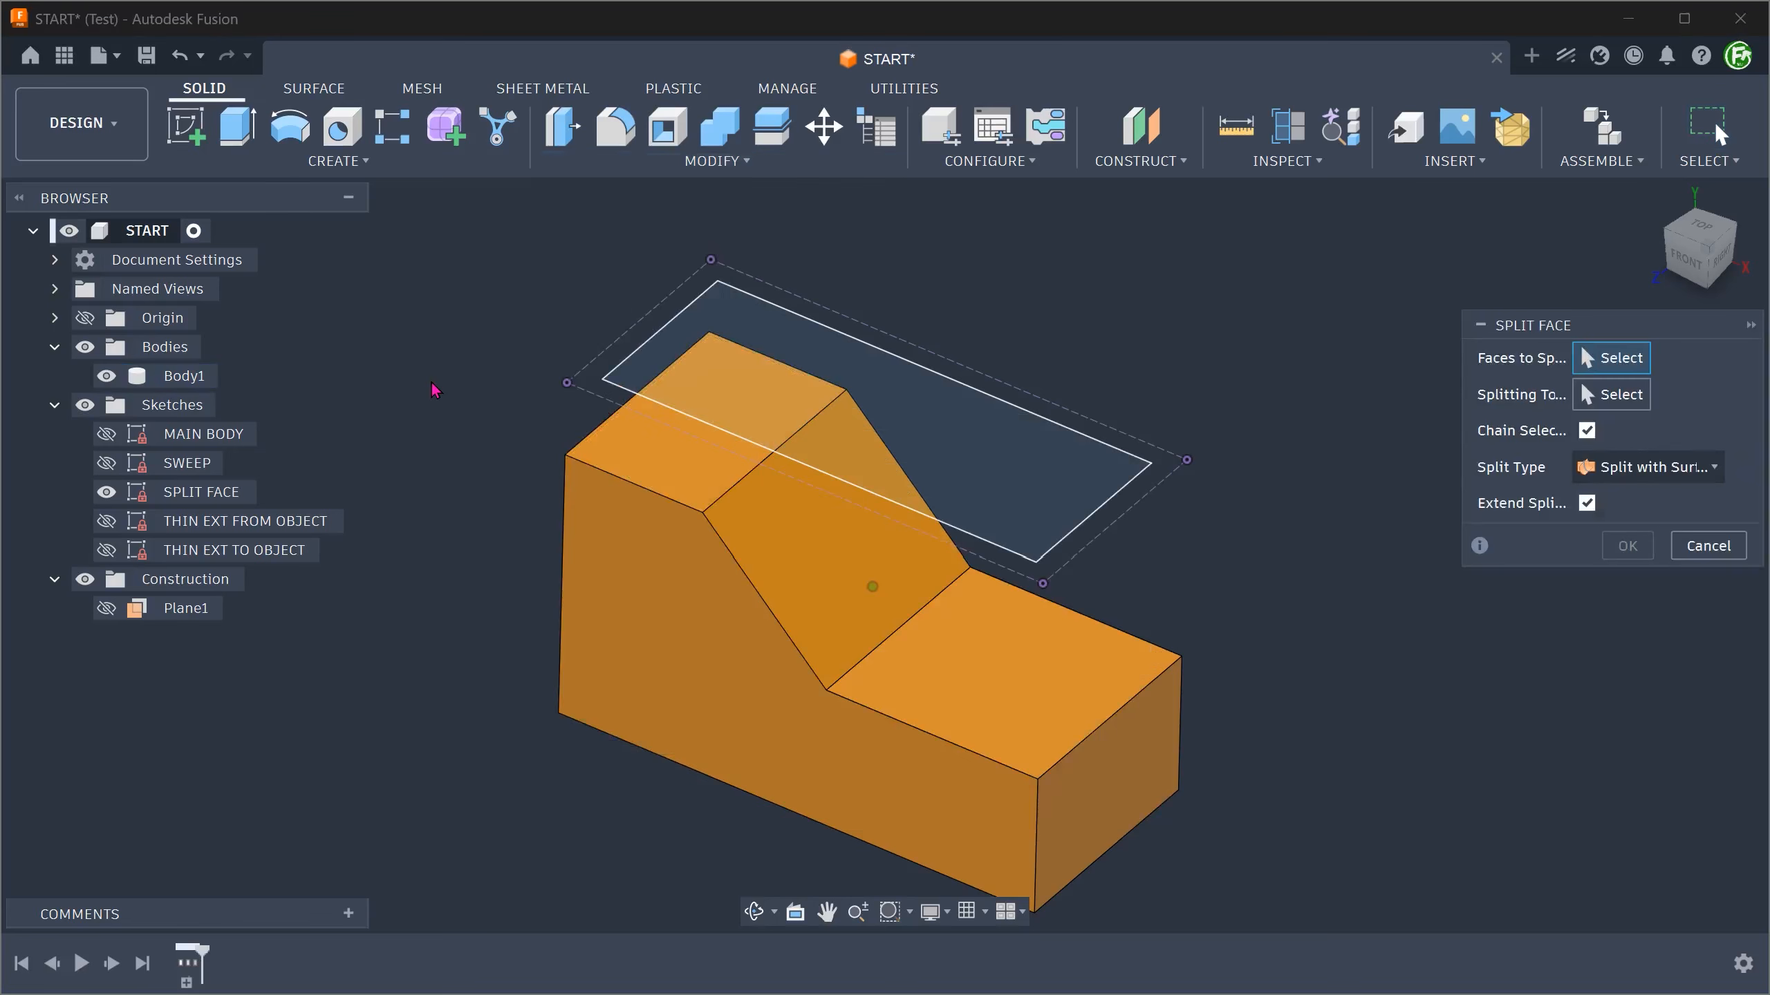
left_click(652, 452)
left_click(766, 553)
left_click(964, 685)
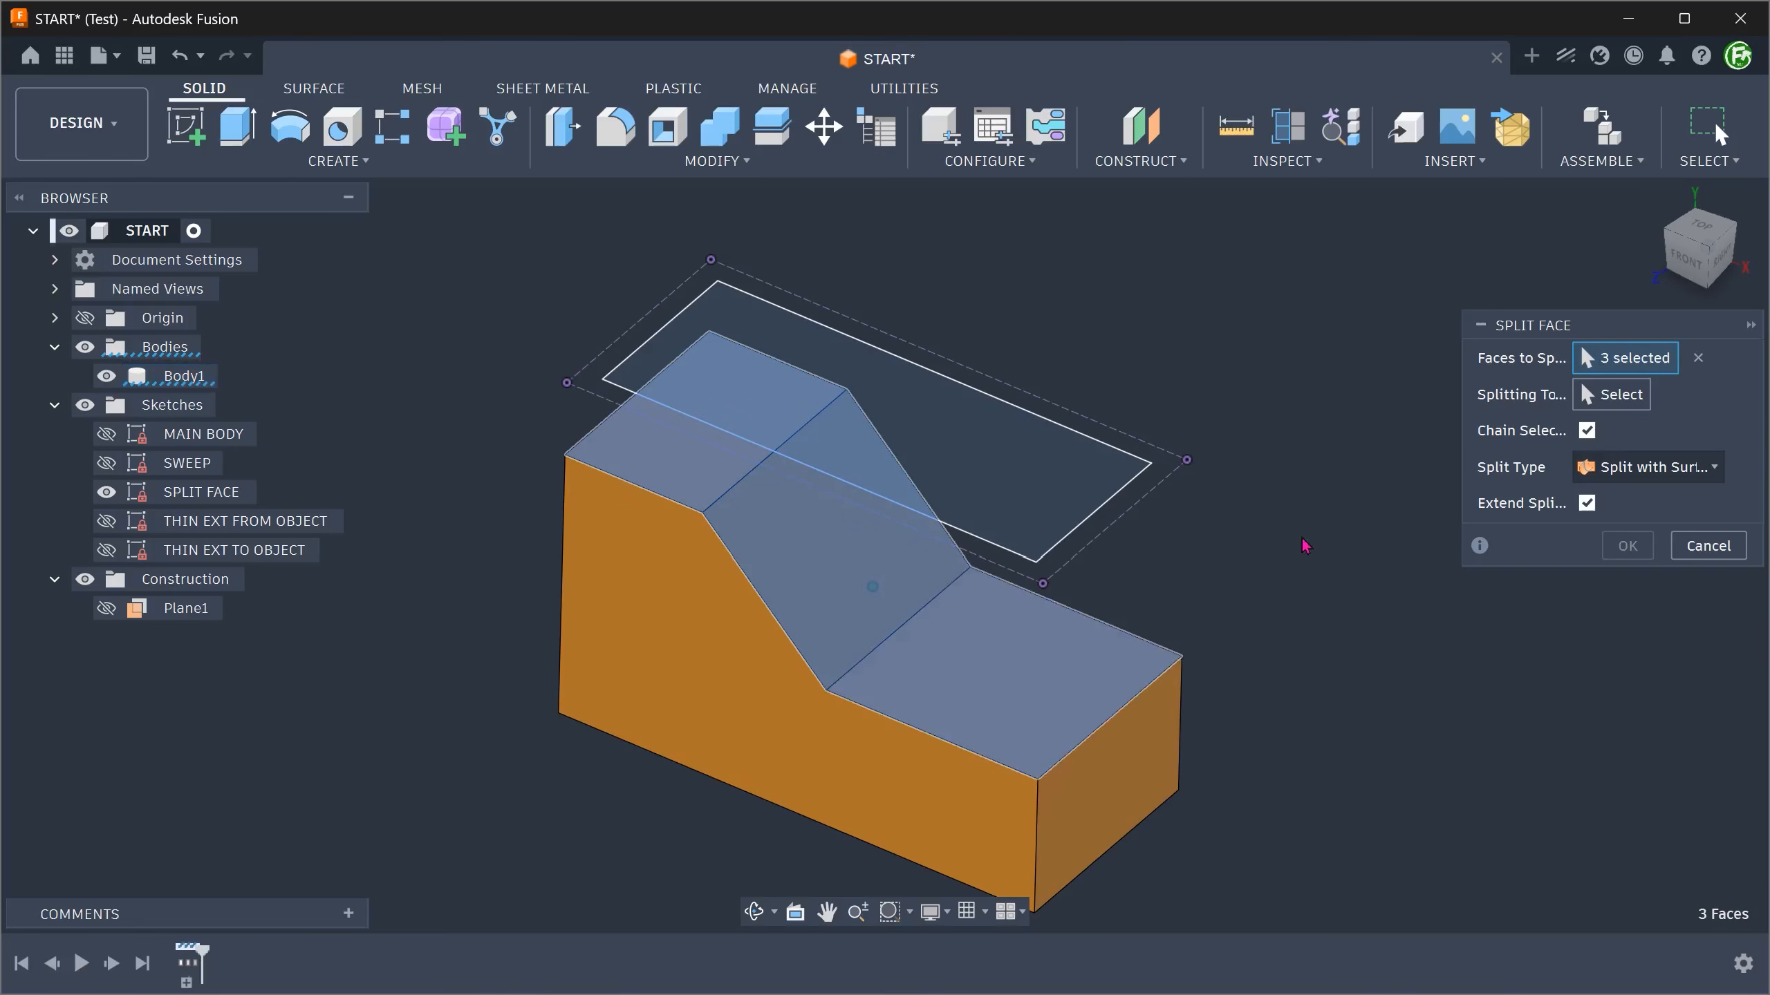
left_click(1616, 399)
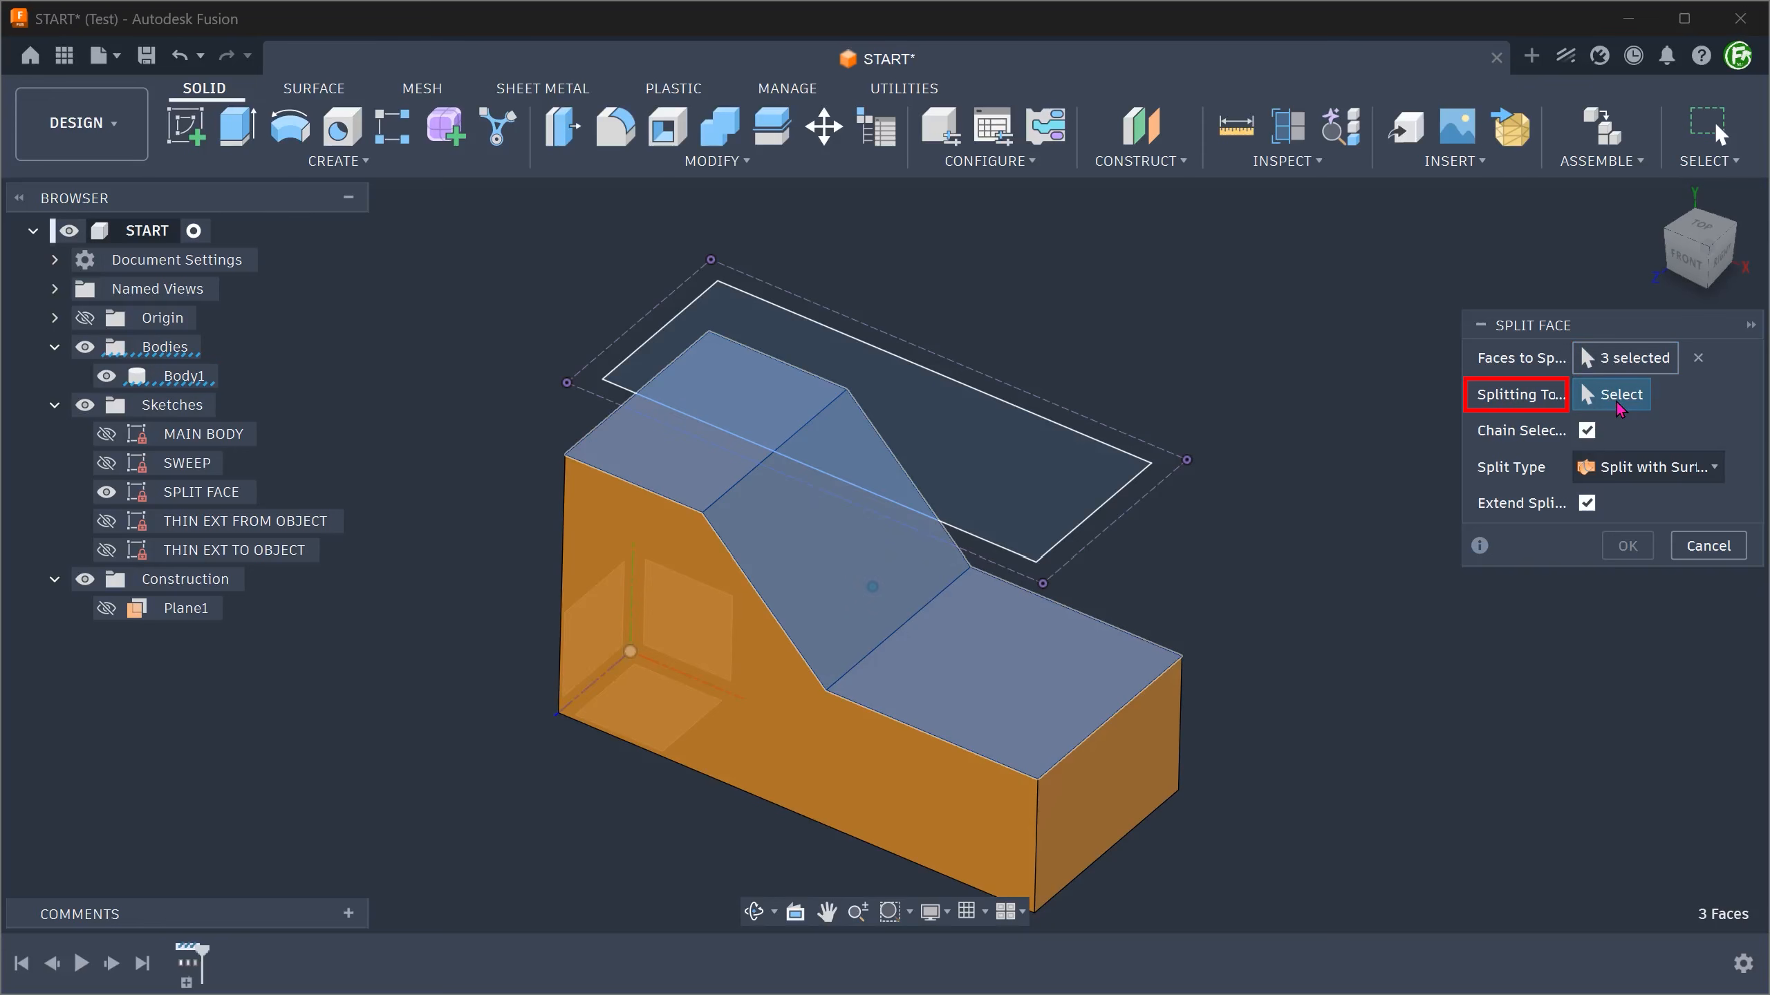
left_click(1124, 505)
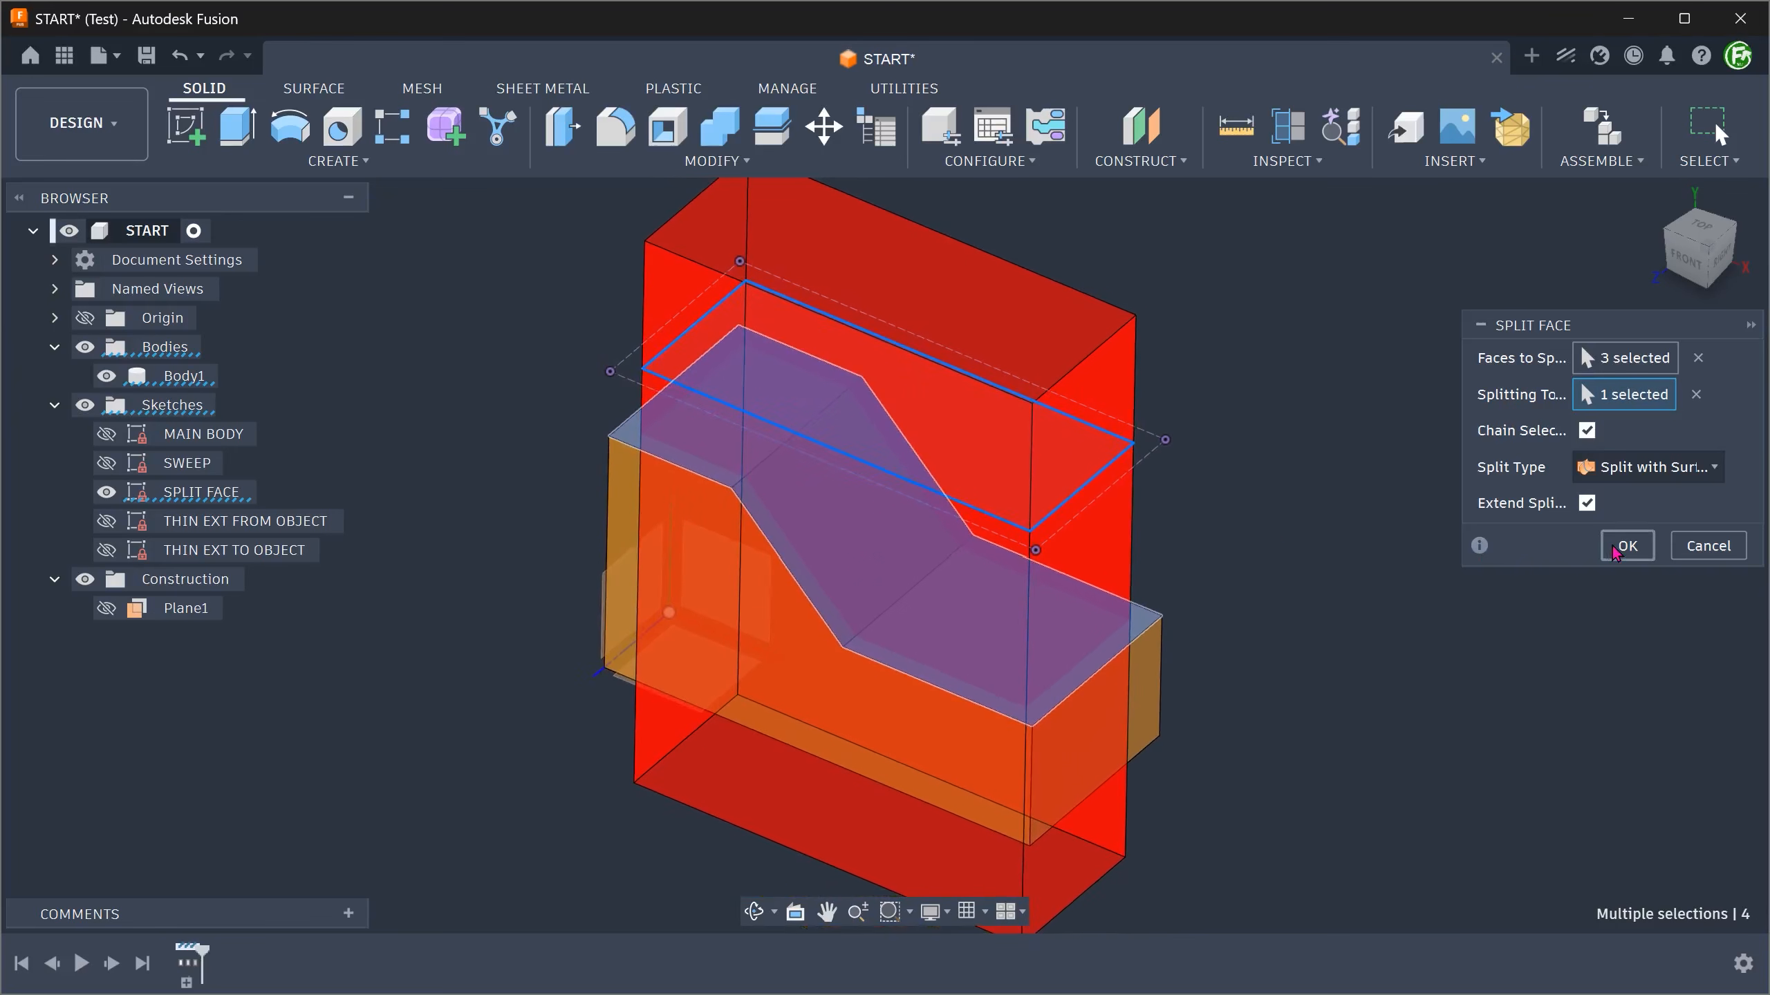
left_click(1626, 547)
left_click(106, 492)
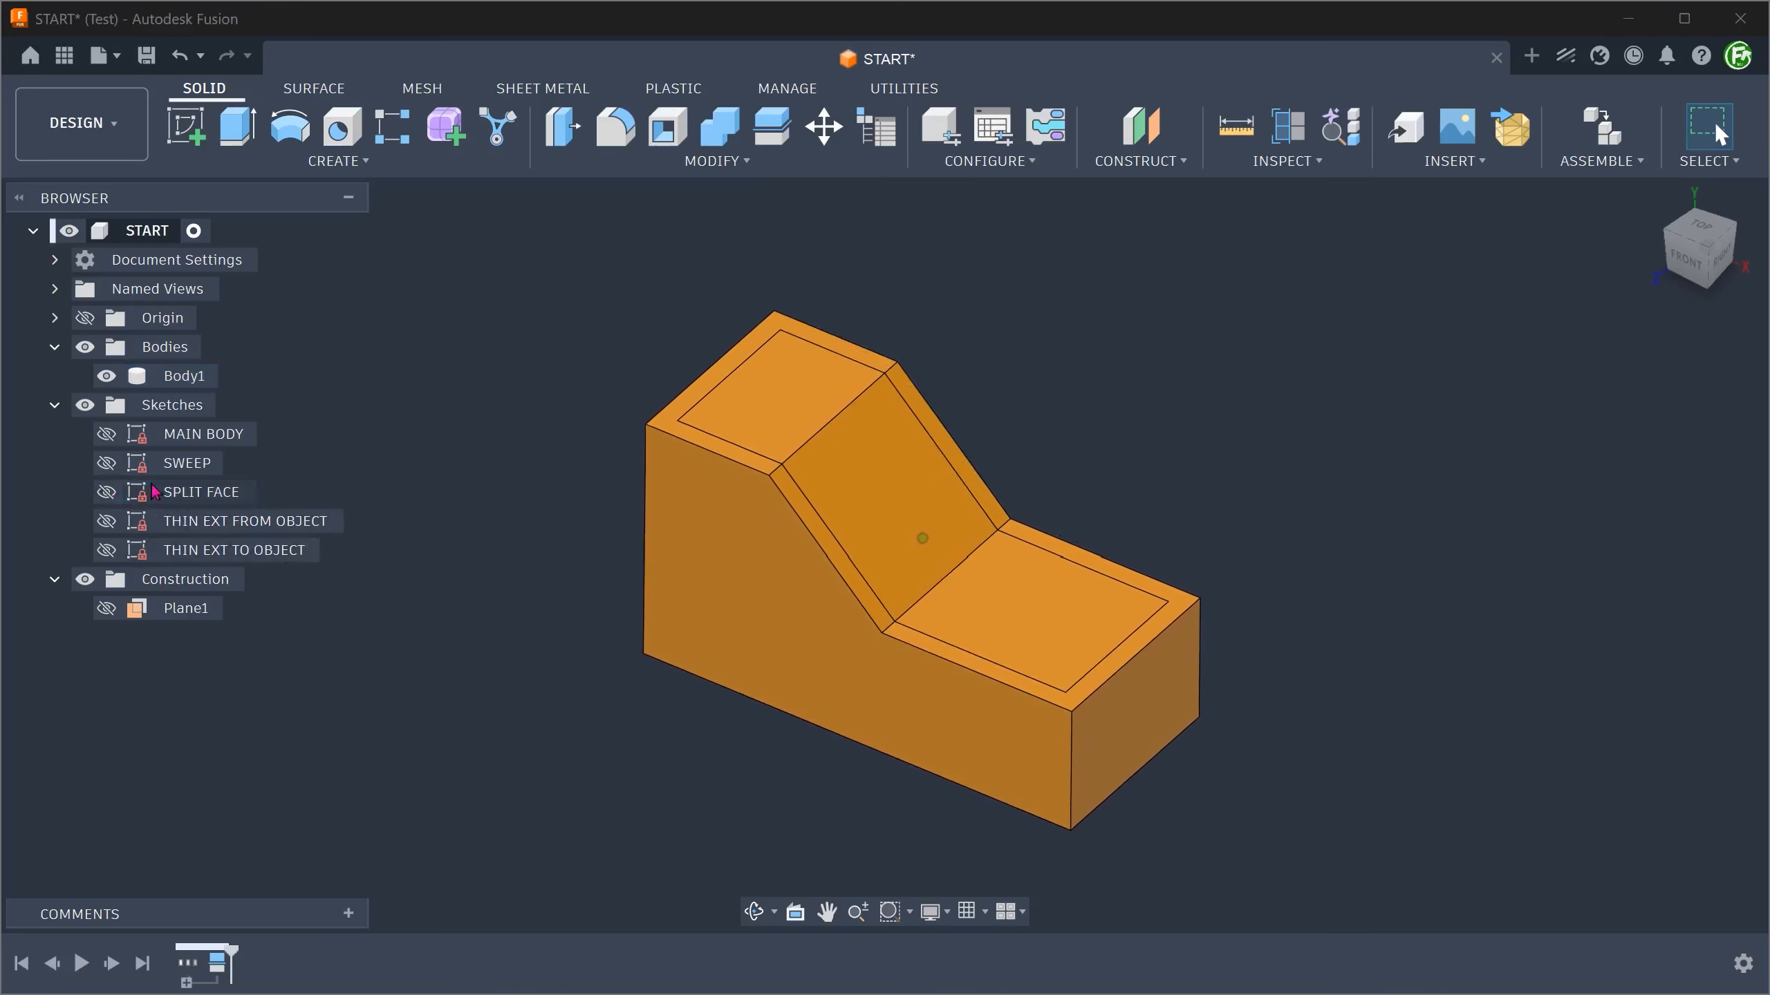
- Inspect the inner and border faces produced by the split on the slope and the lower level
middle_click_drag(546, 428, 565, 479, "shift")
left_click(866, 490)
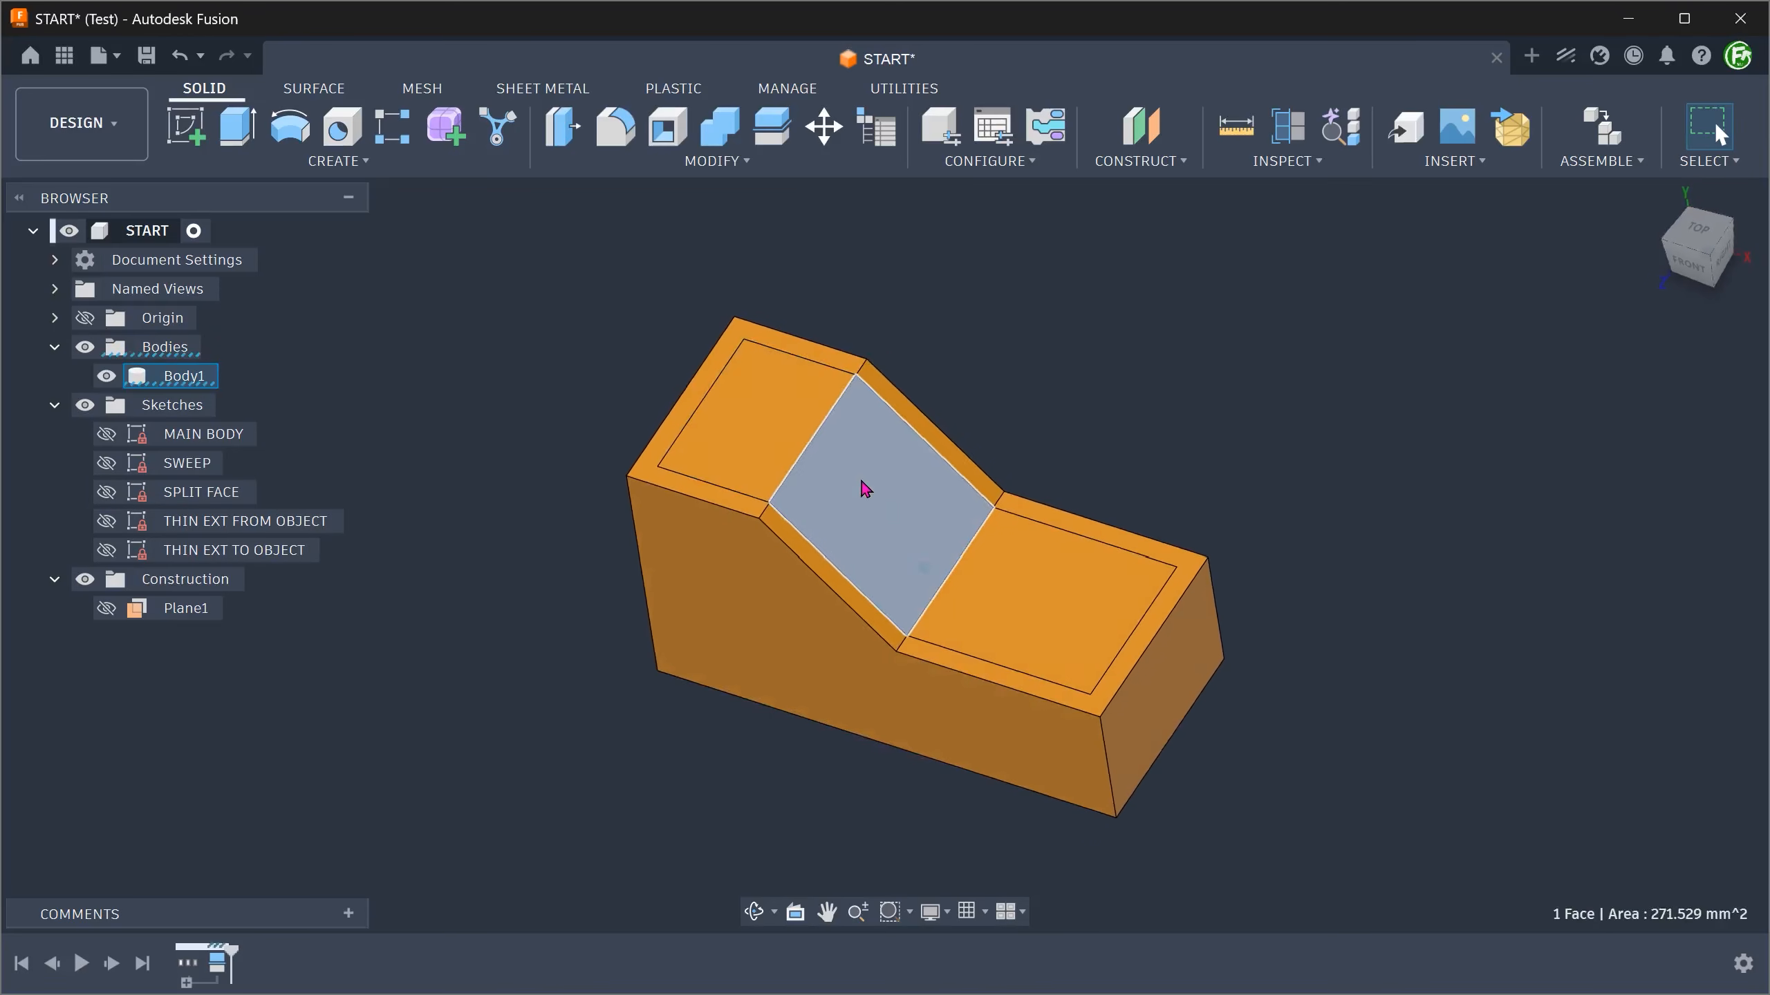
left_click(979, 668)
middle_click_drag(532, 392, 568, 296, "shift")
key("Escape")
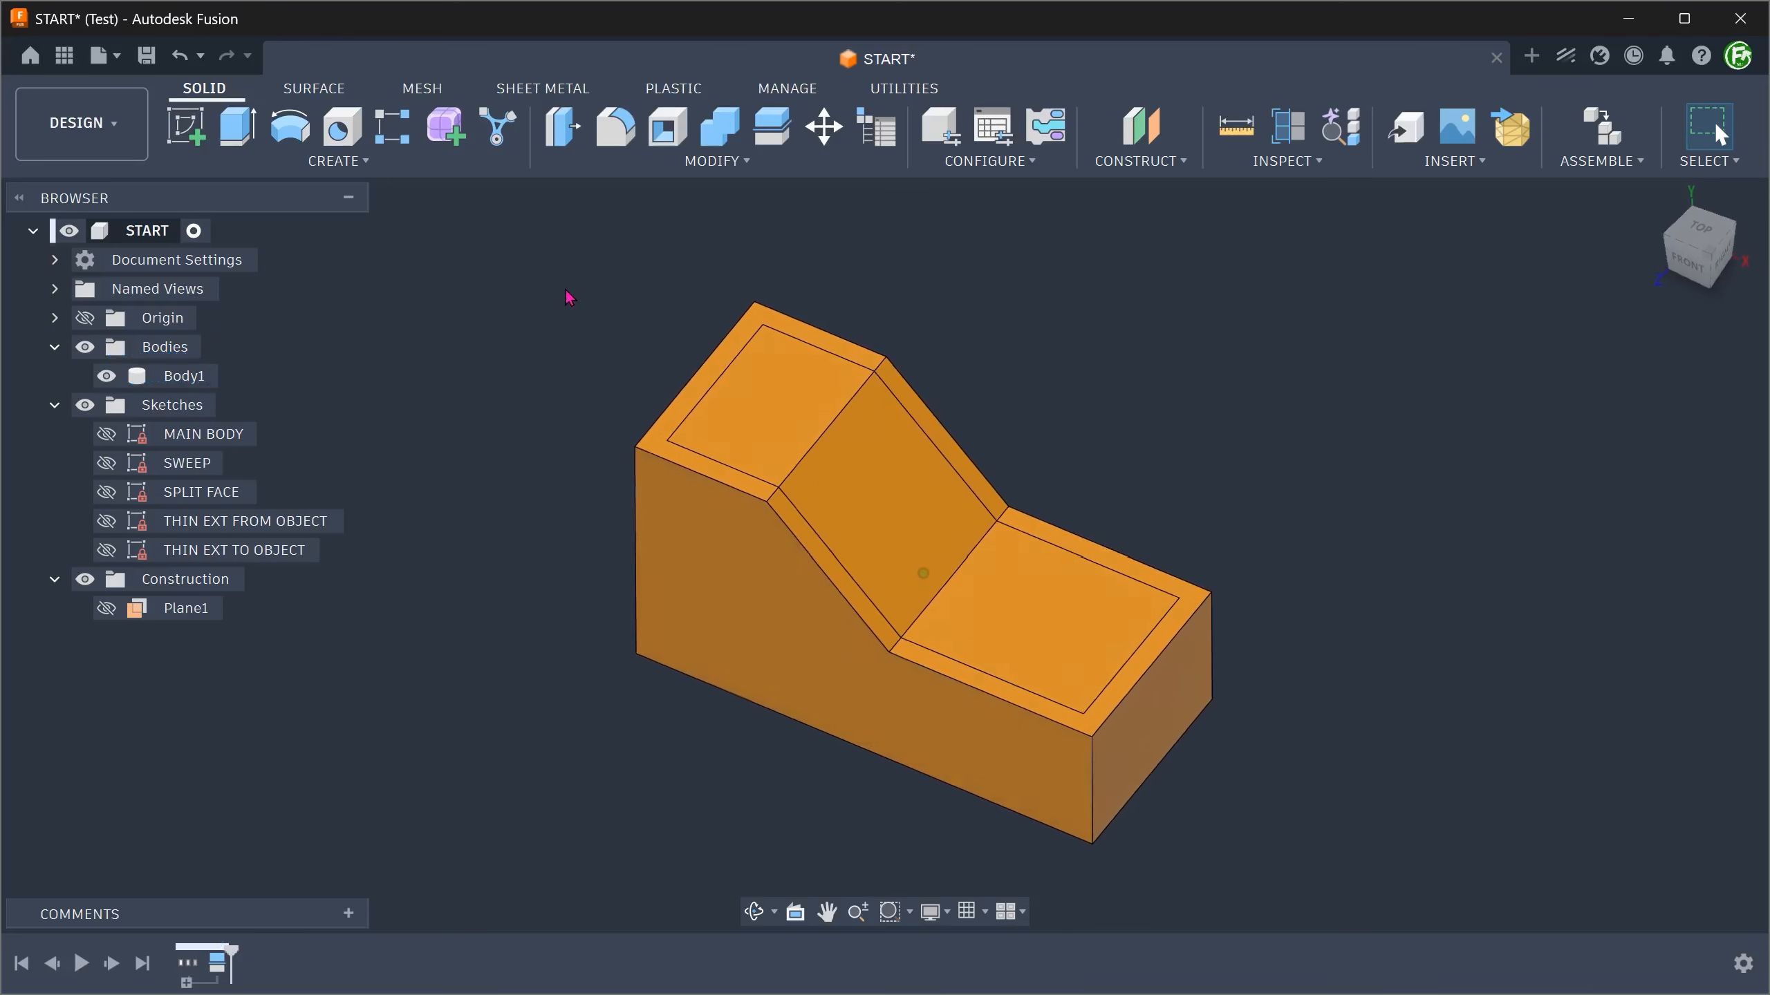
- Offset the four border faces around the upper, sloped and lower surfaces outward by 3 mm to form a raised lip
left_click(1652, 197)
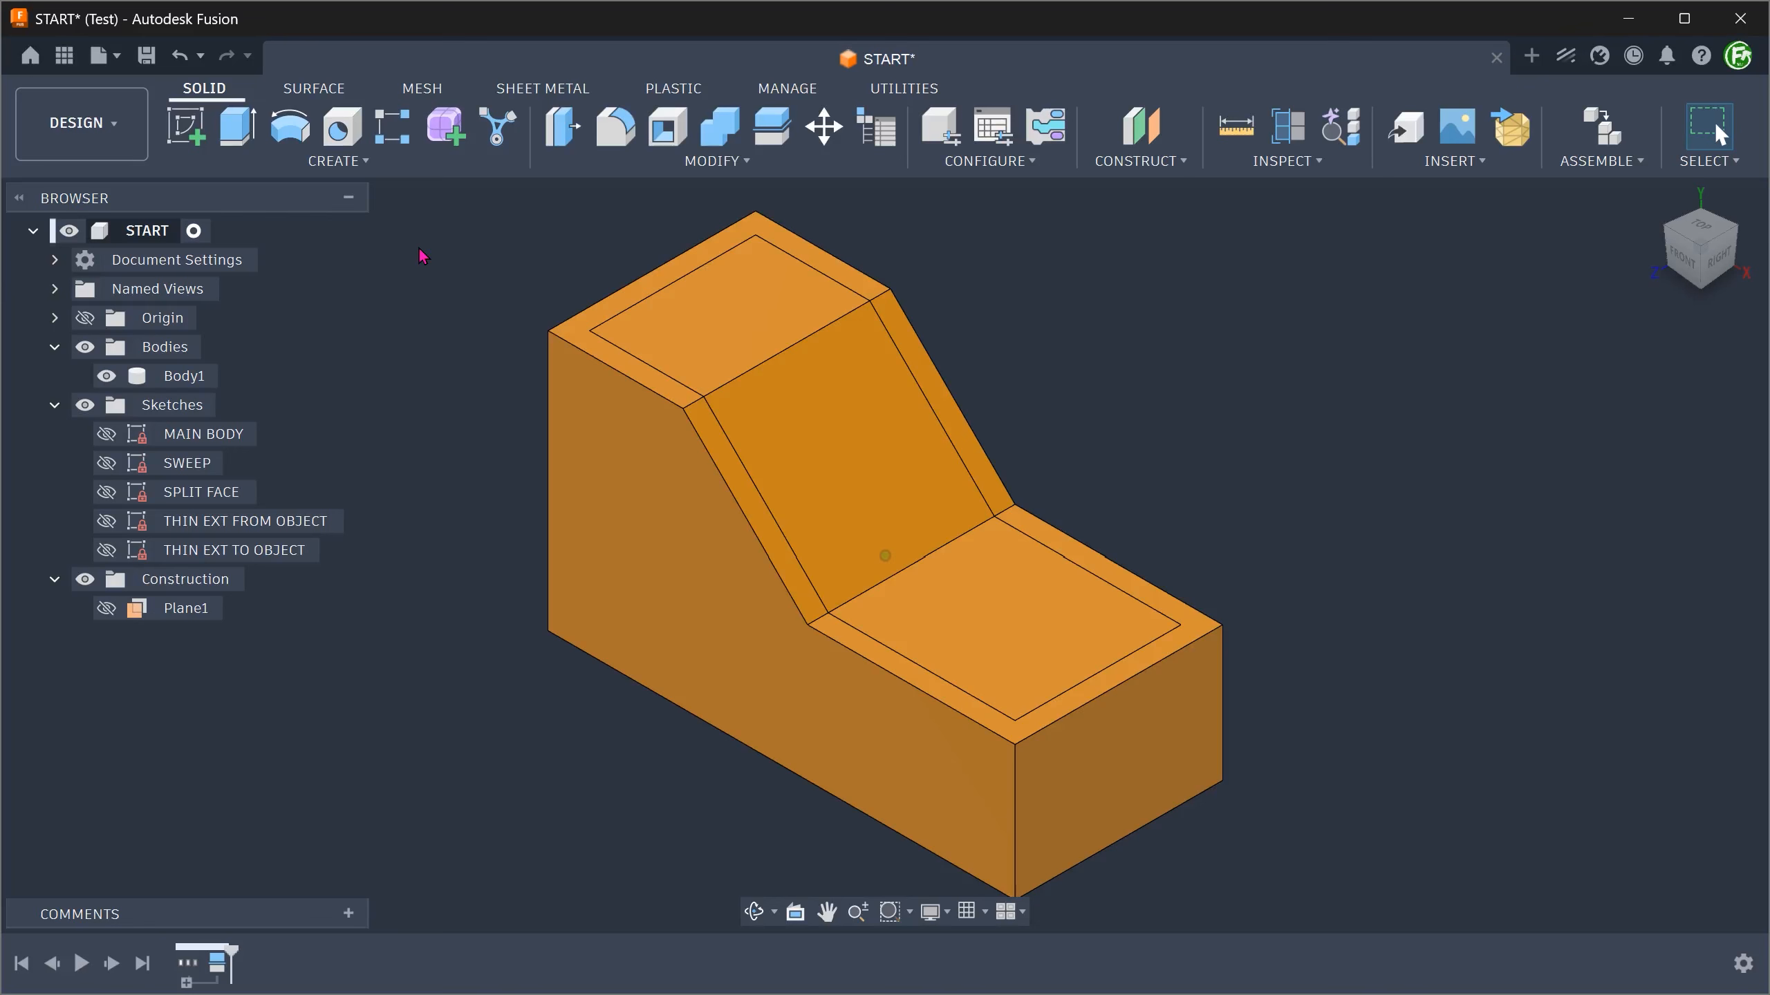
left_click(559, 164)
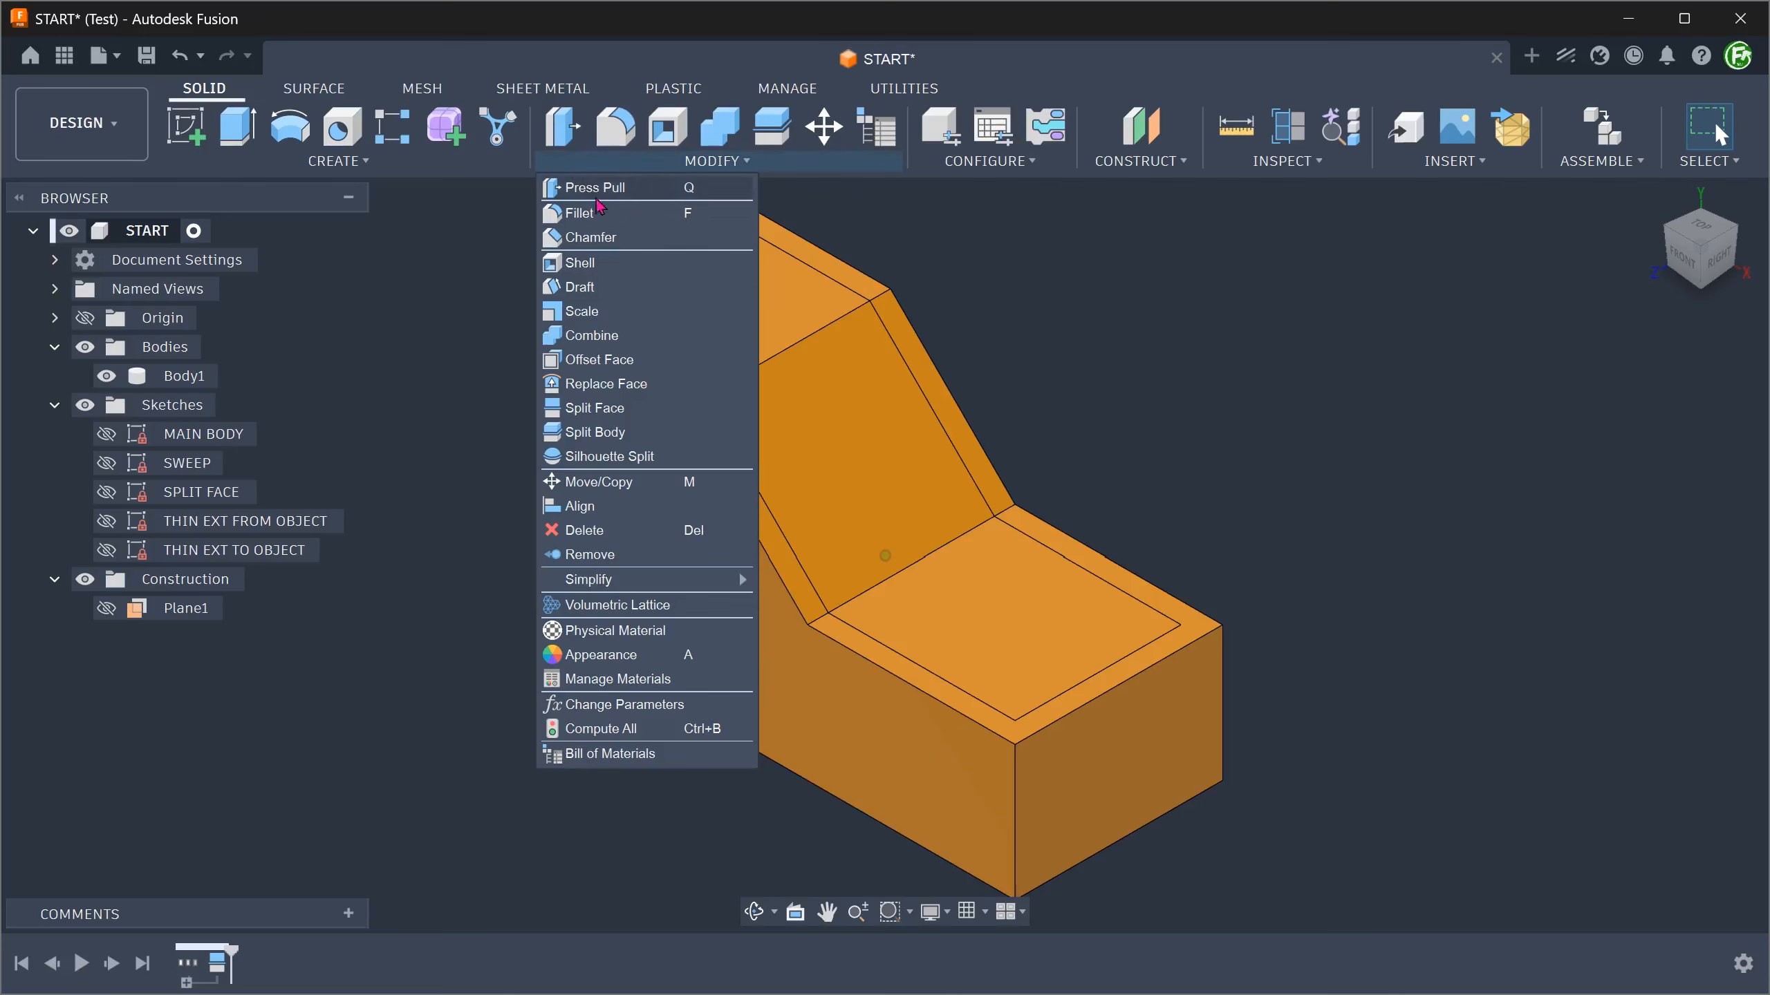
left_click(663, 360)
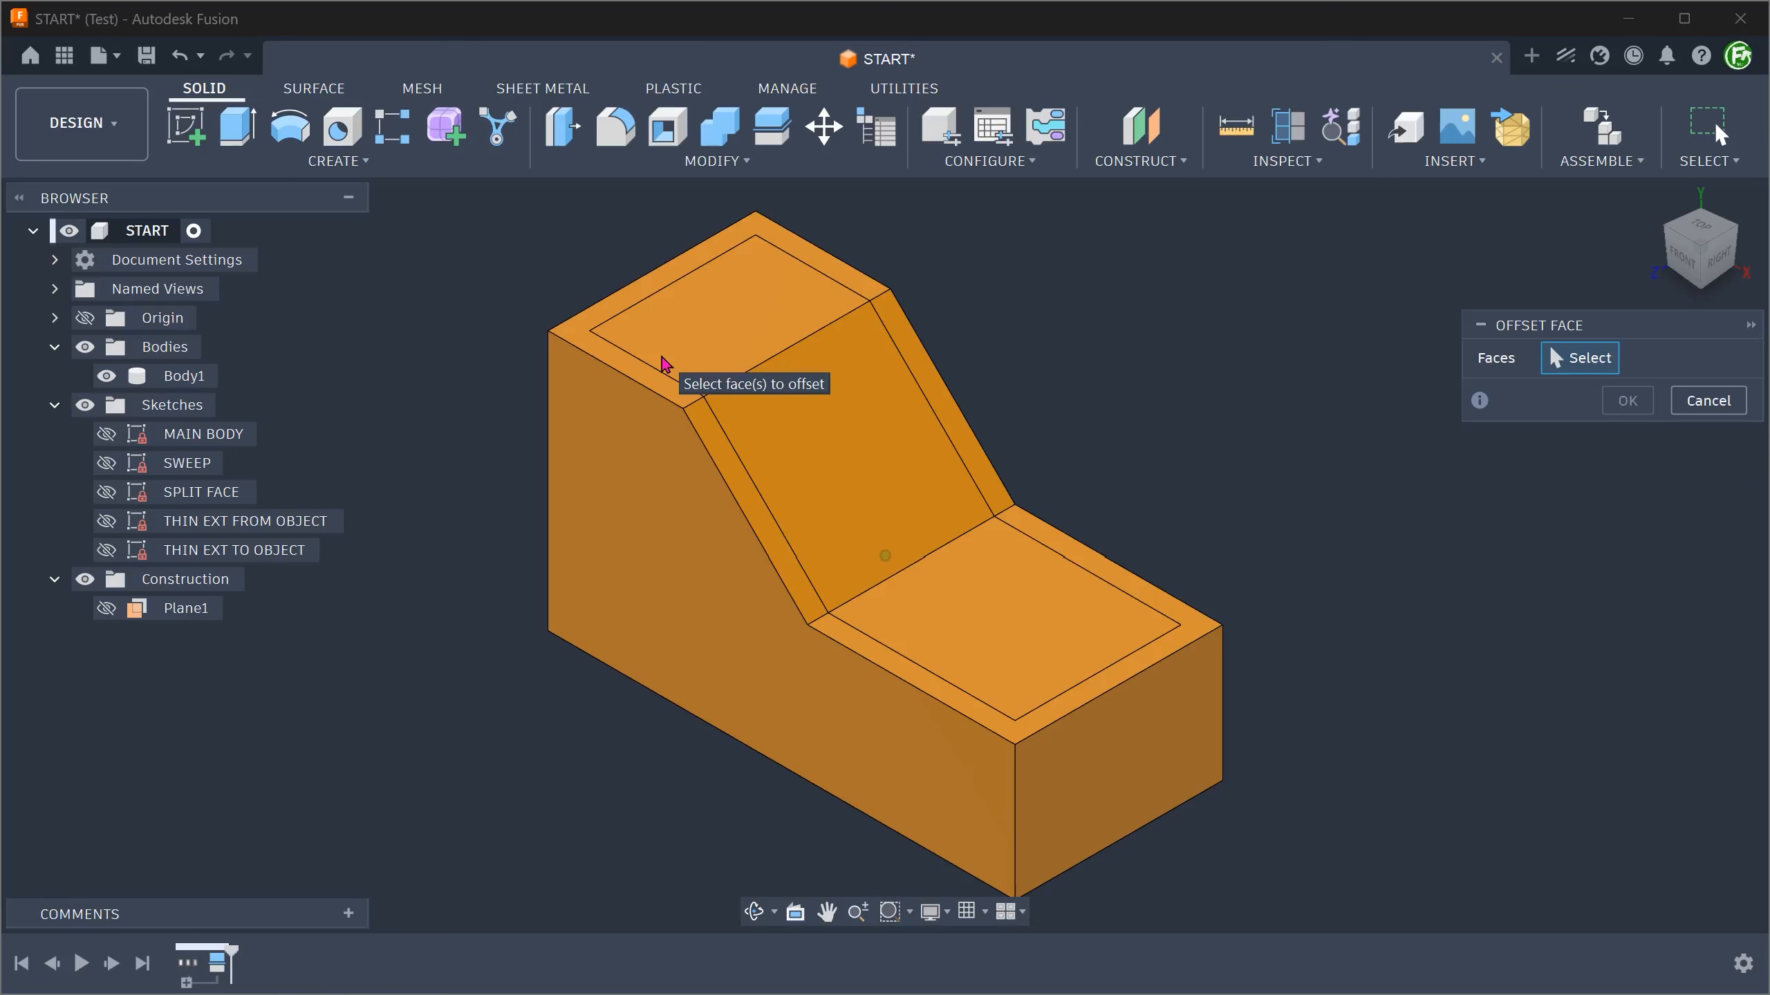
left_click(634, 370)
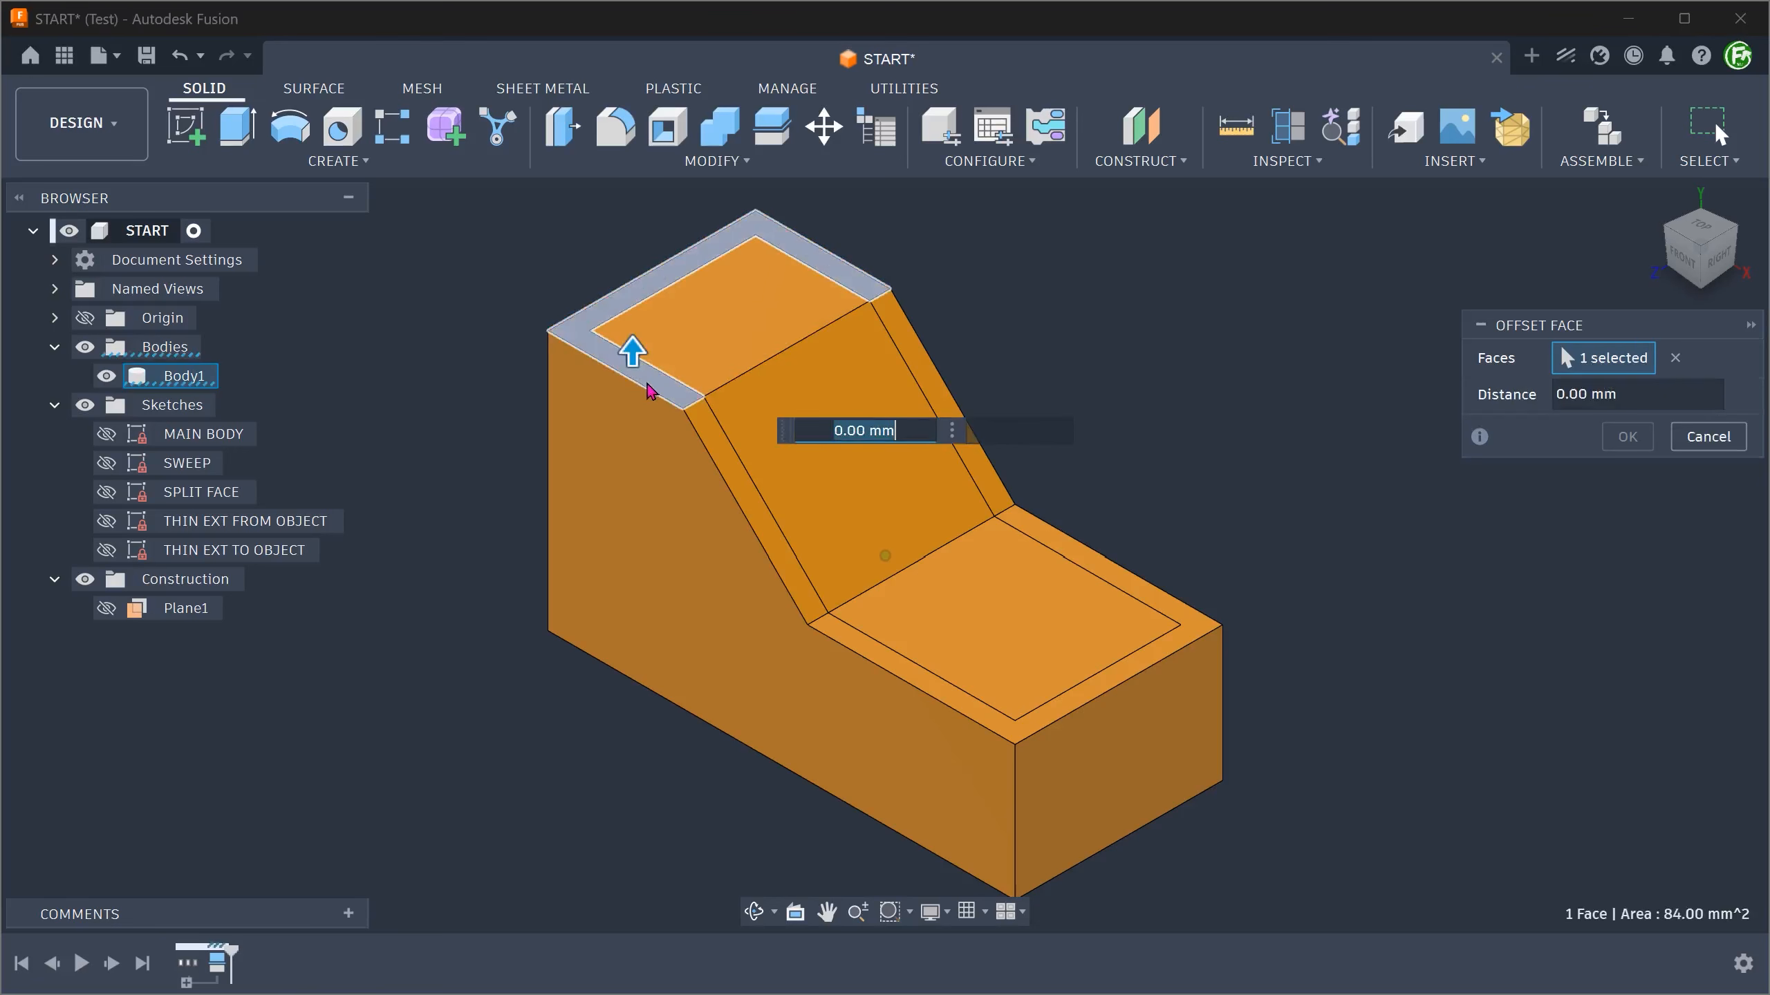
left_click(711, 436)
left_click(936, 393)
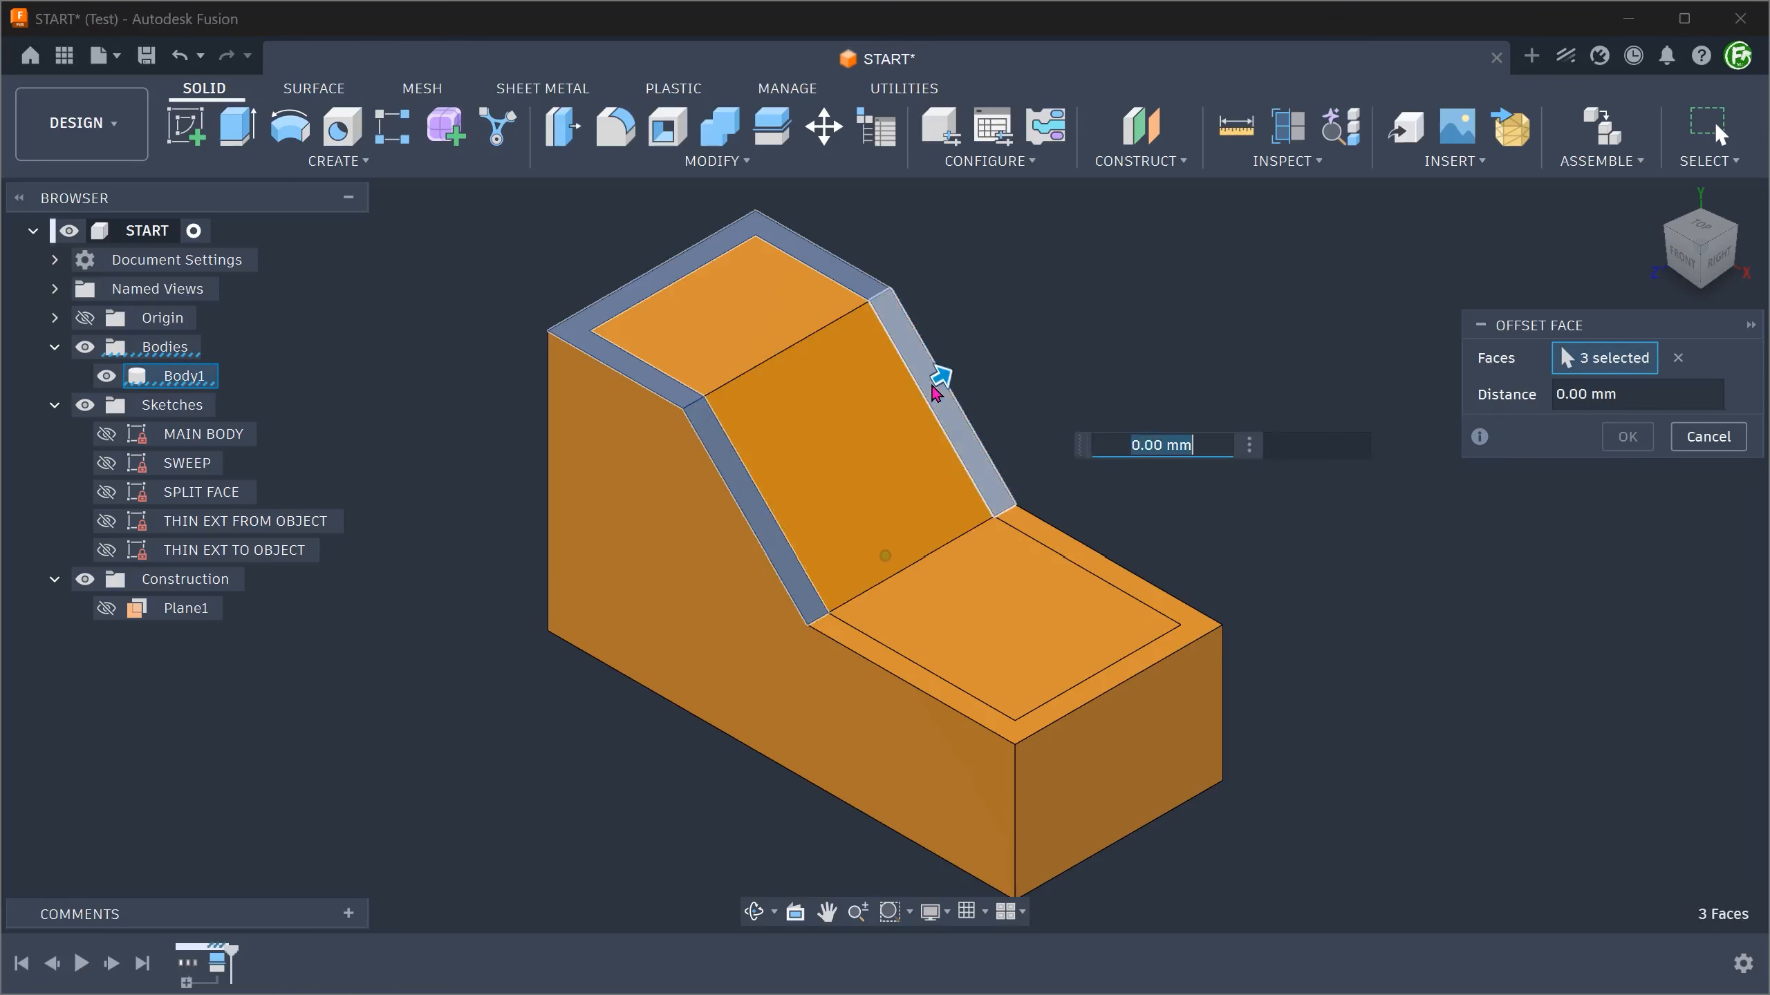
left_click(1048, 541)
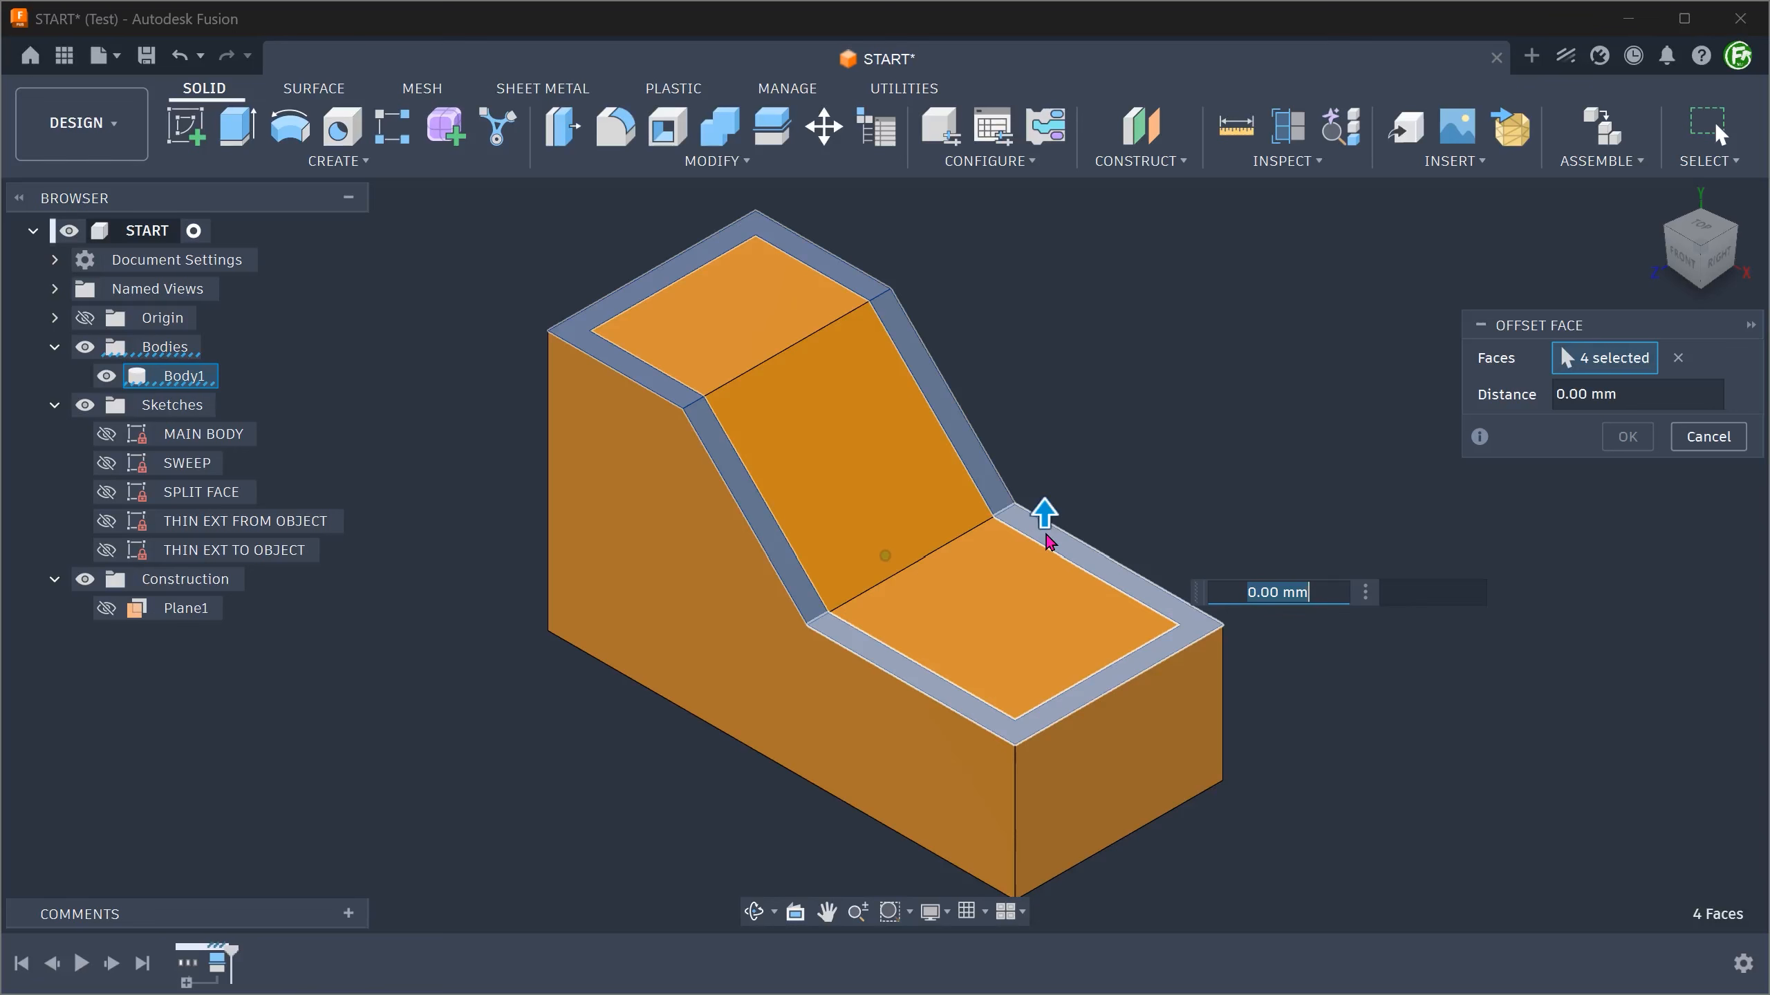
left_click_drag(1043, 516, 1043, 489)
type("3")
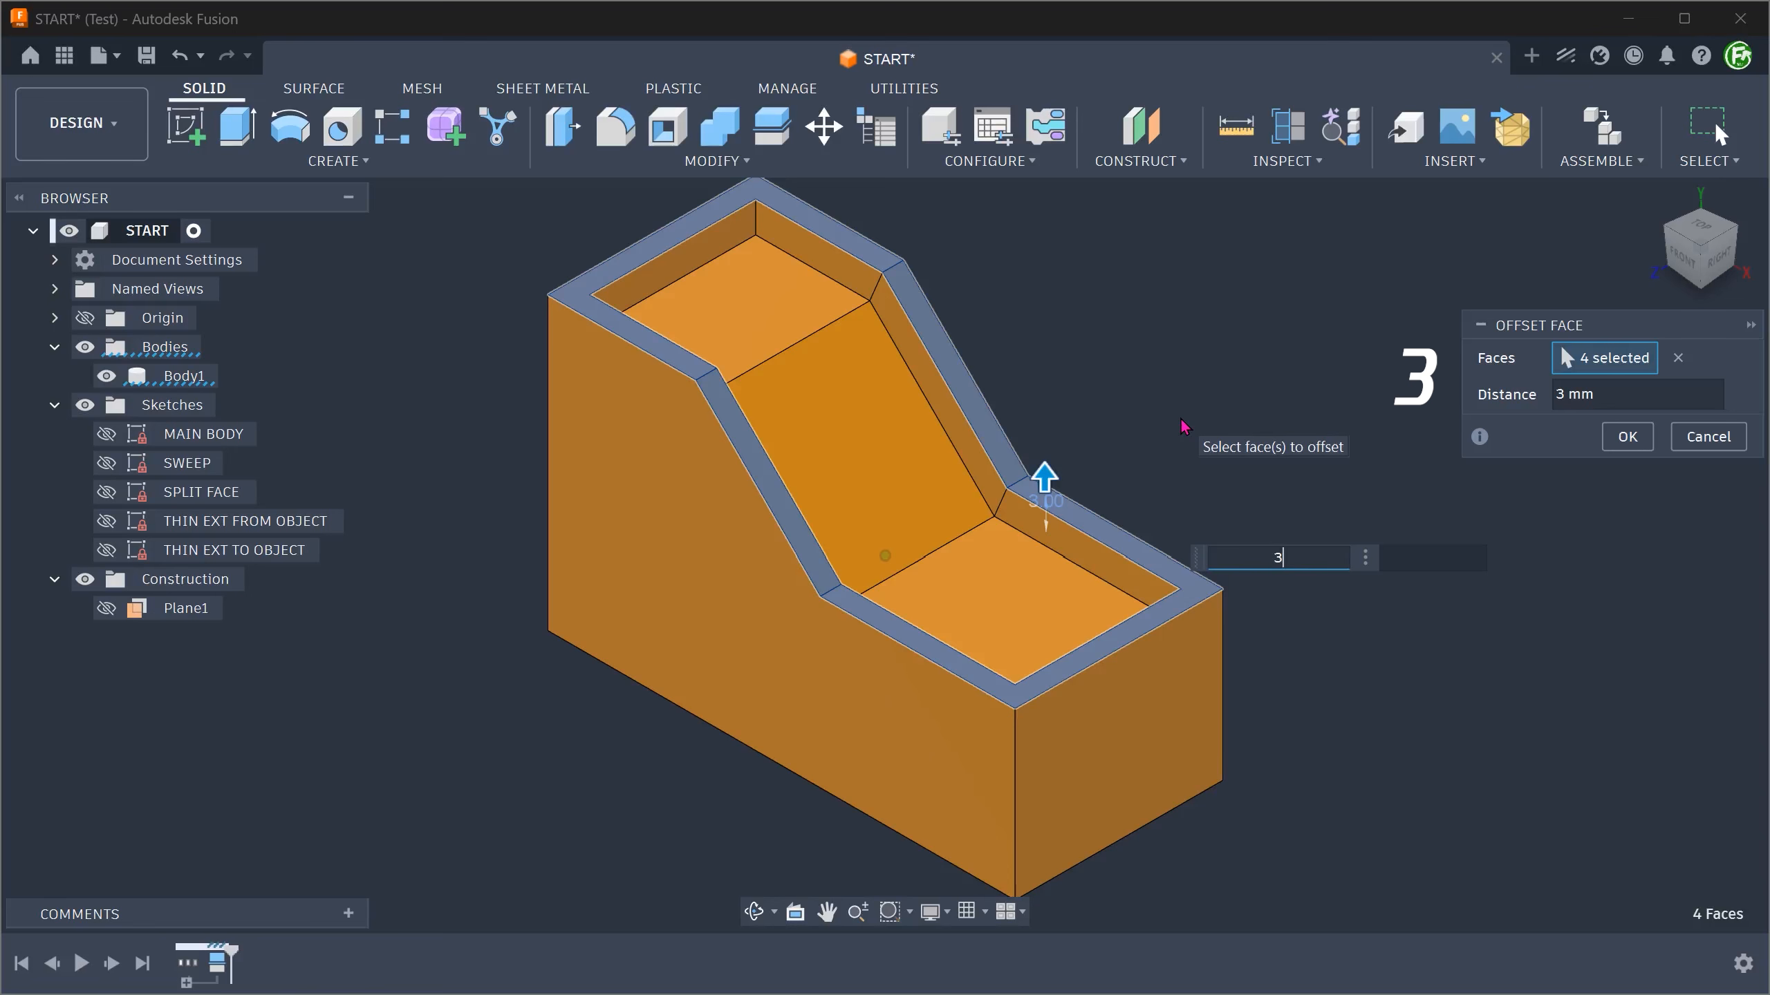
left_click(1626, 436)
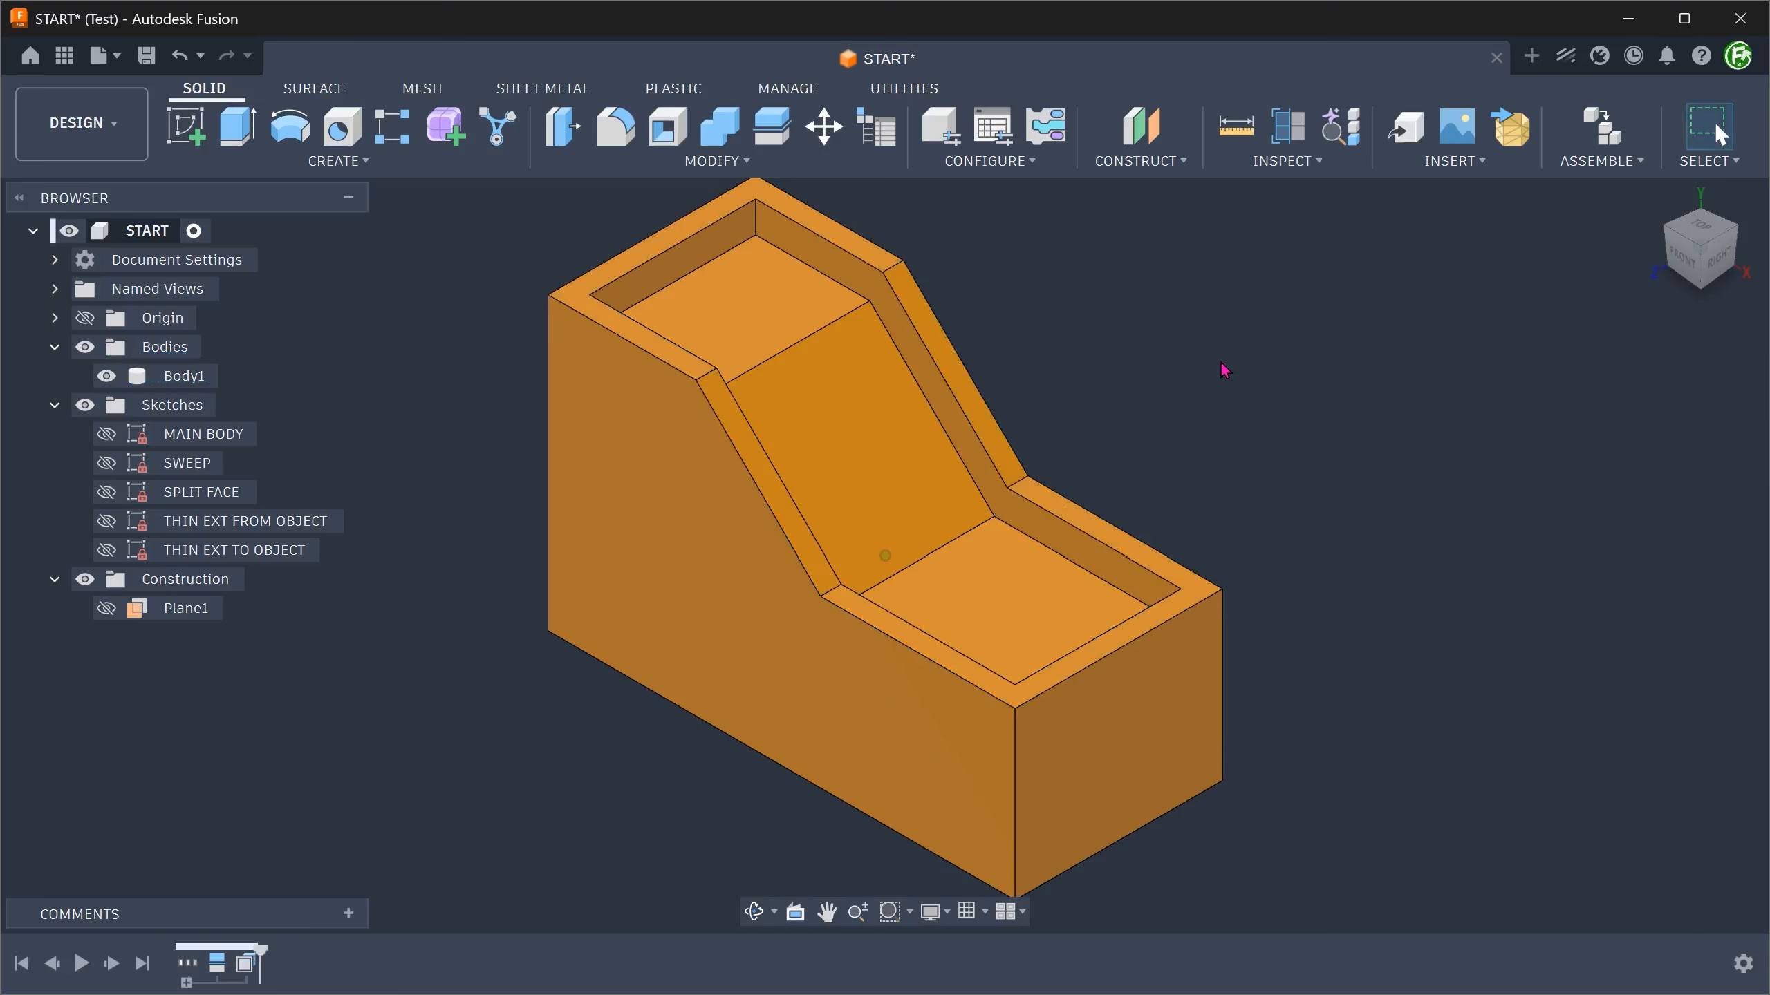
- Measure the distance between the lip's top face and the recessed face on both the lower and upper levels
middle_click_drag(1221, 363, 1228, 384, "shift")
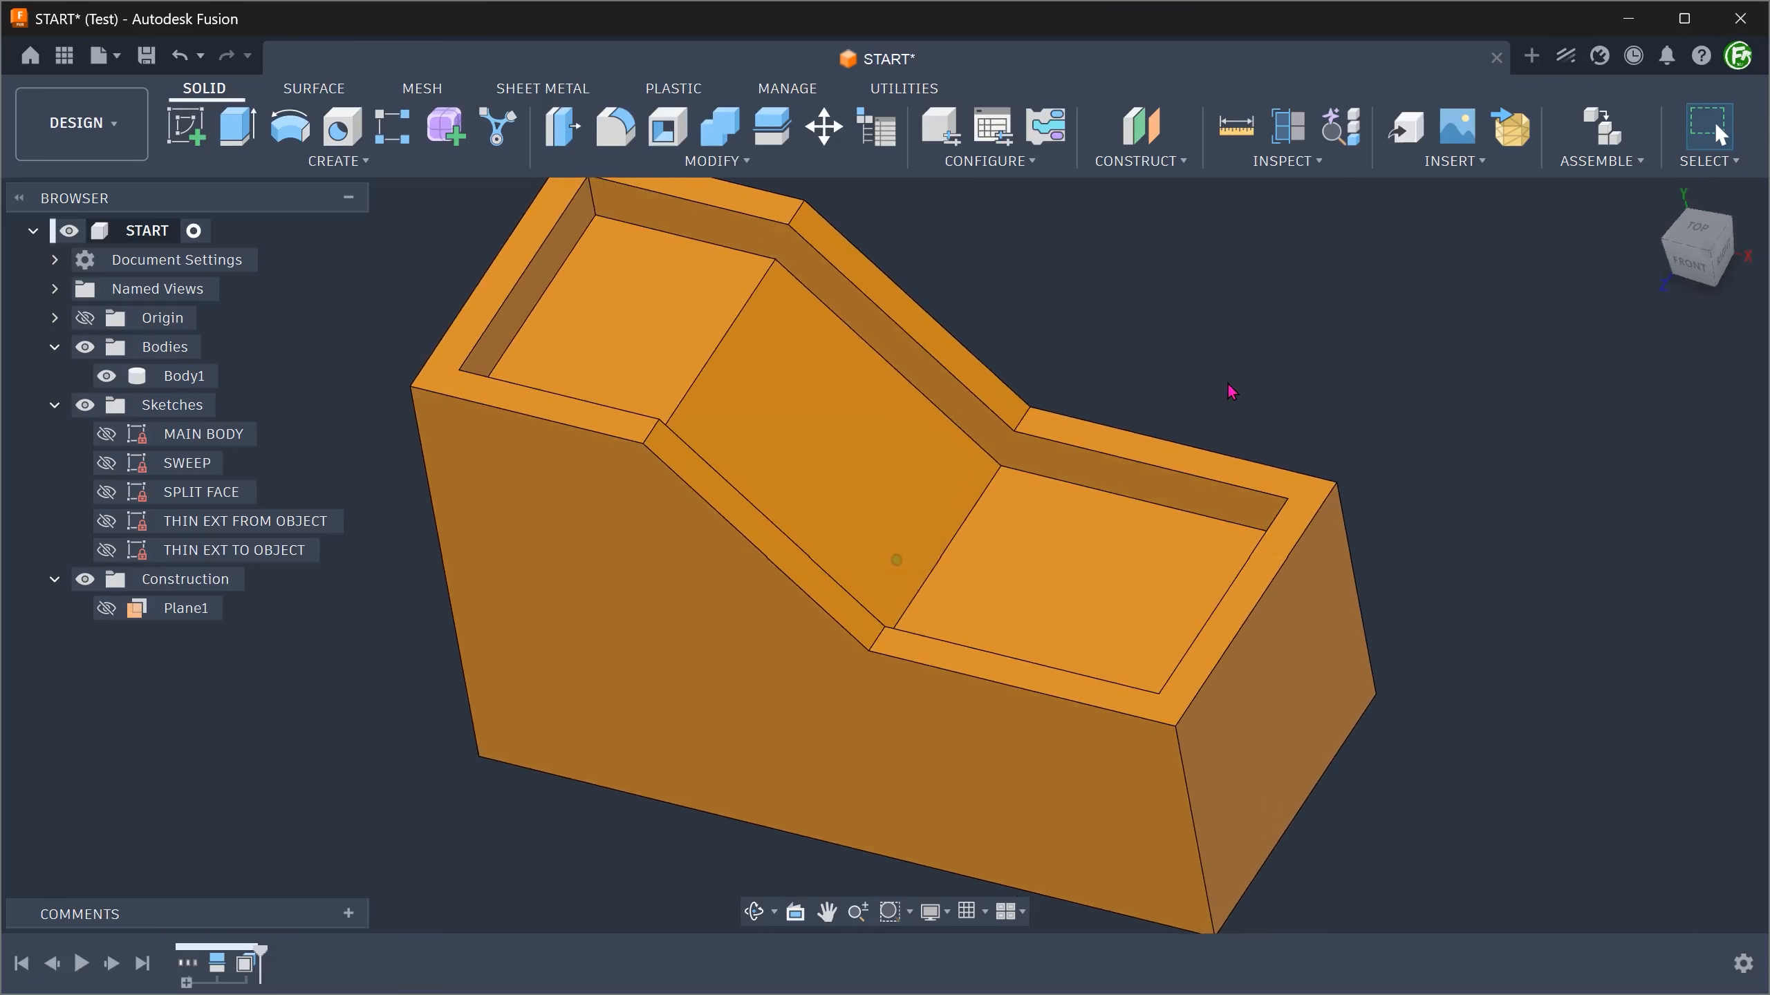
left_click(1170, 435)
left_click(1118, 554, "ctrl")
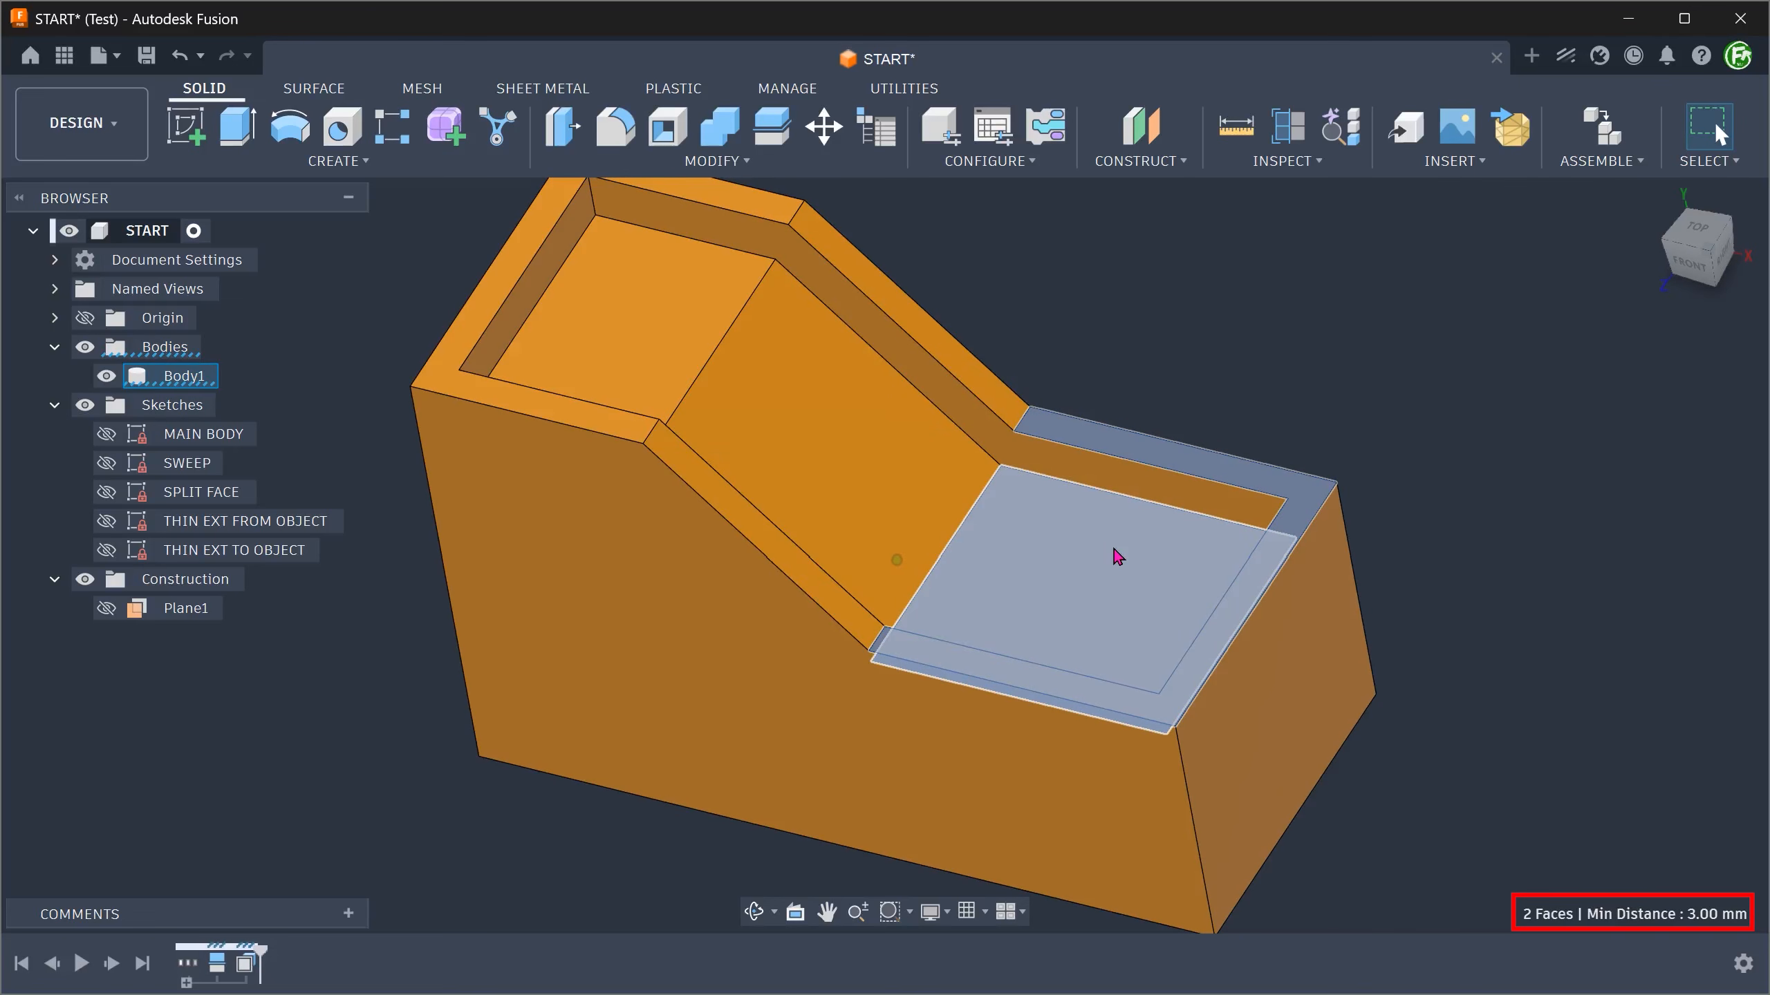
left_click(534, 220)
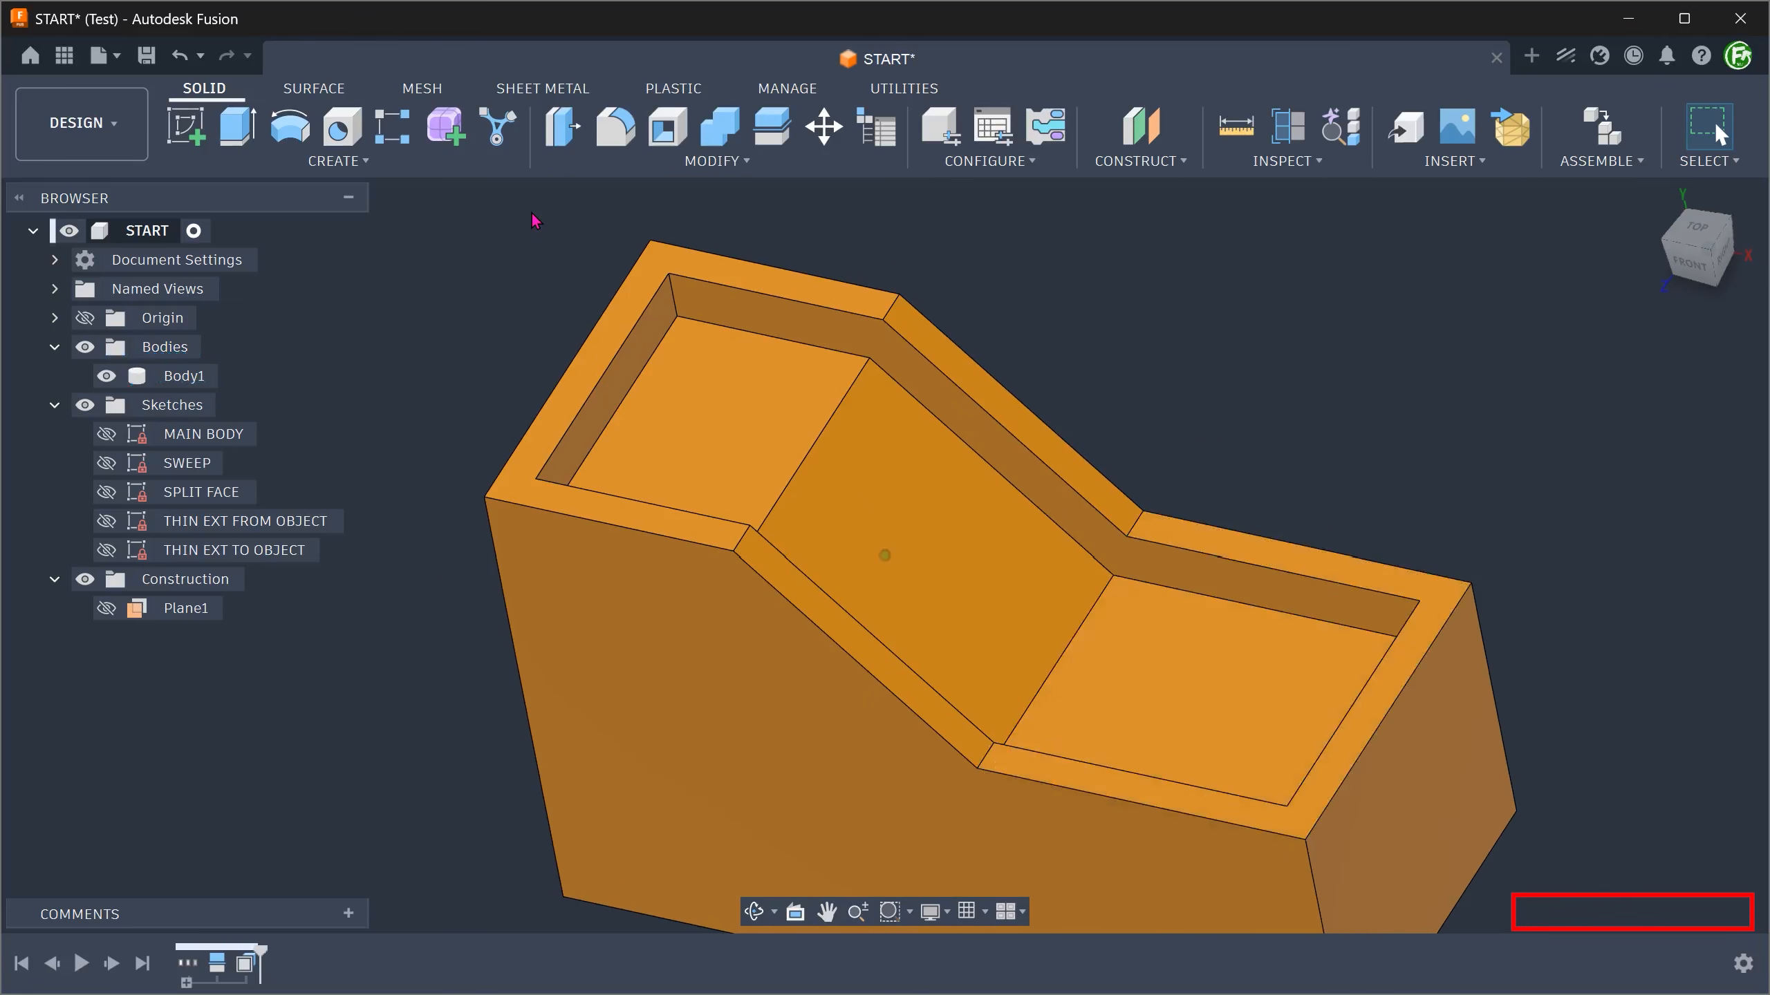
left_click(701, 277)
left_click(715, 396, "ctrl")
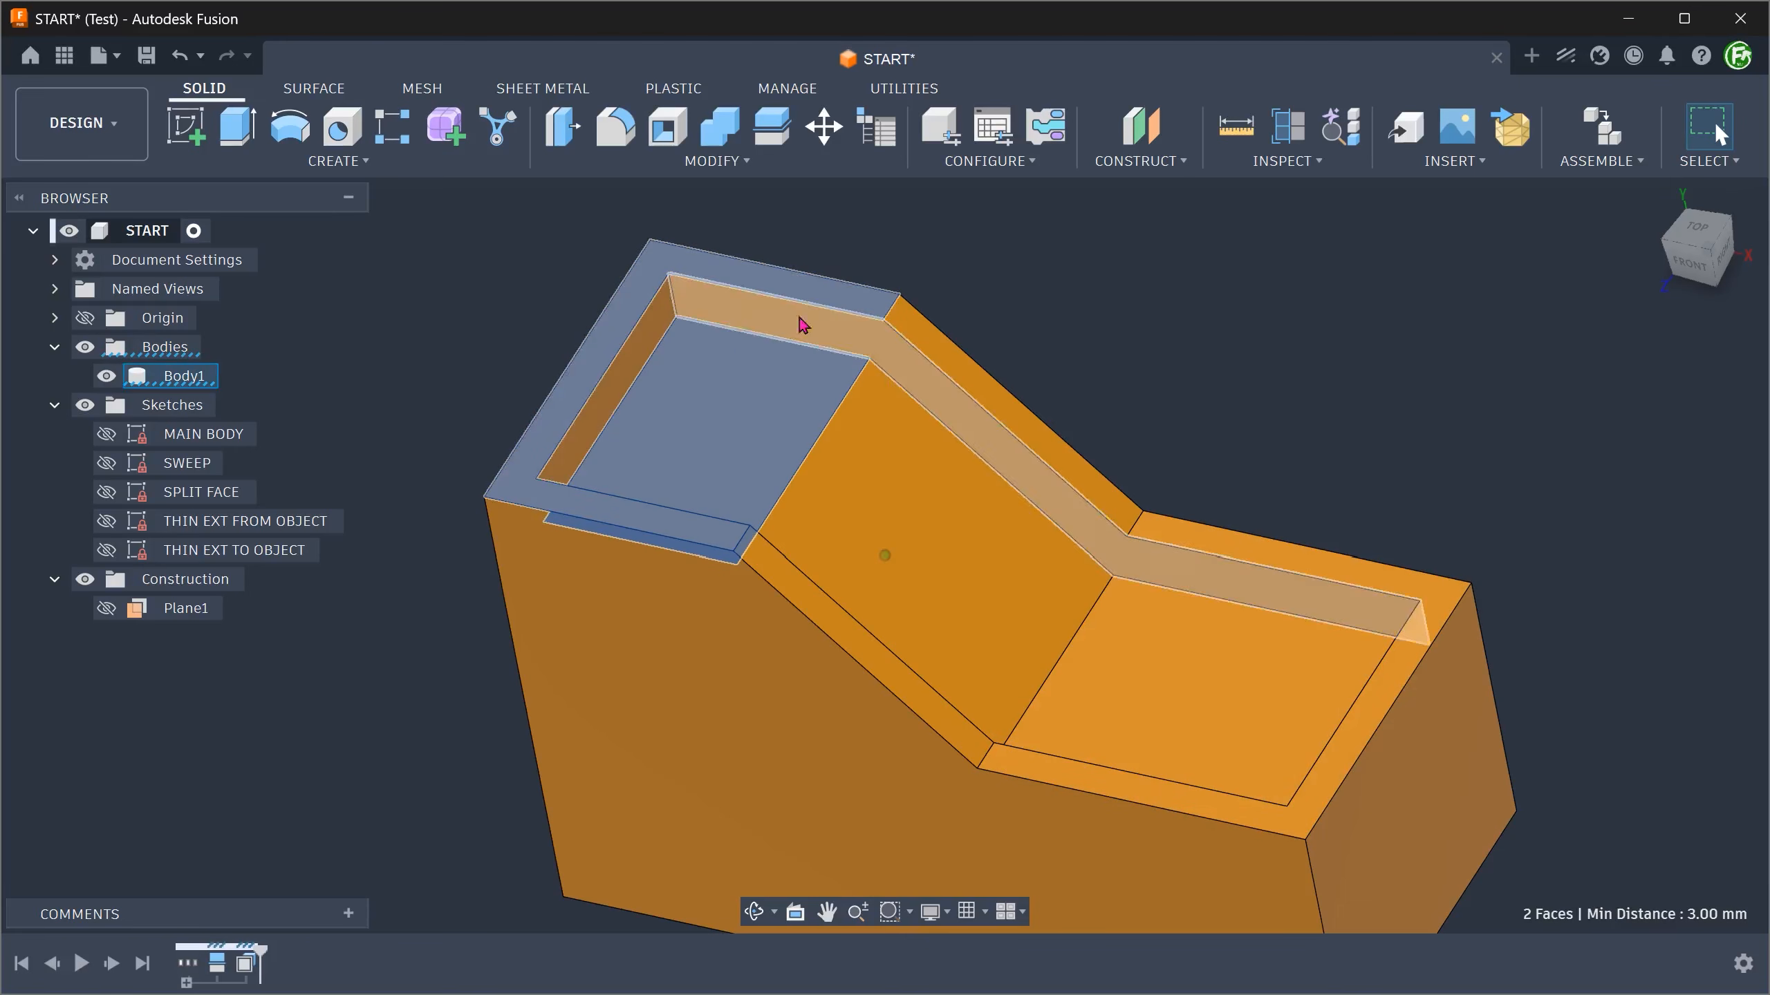
left_click(1095, 320)
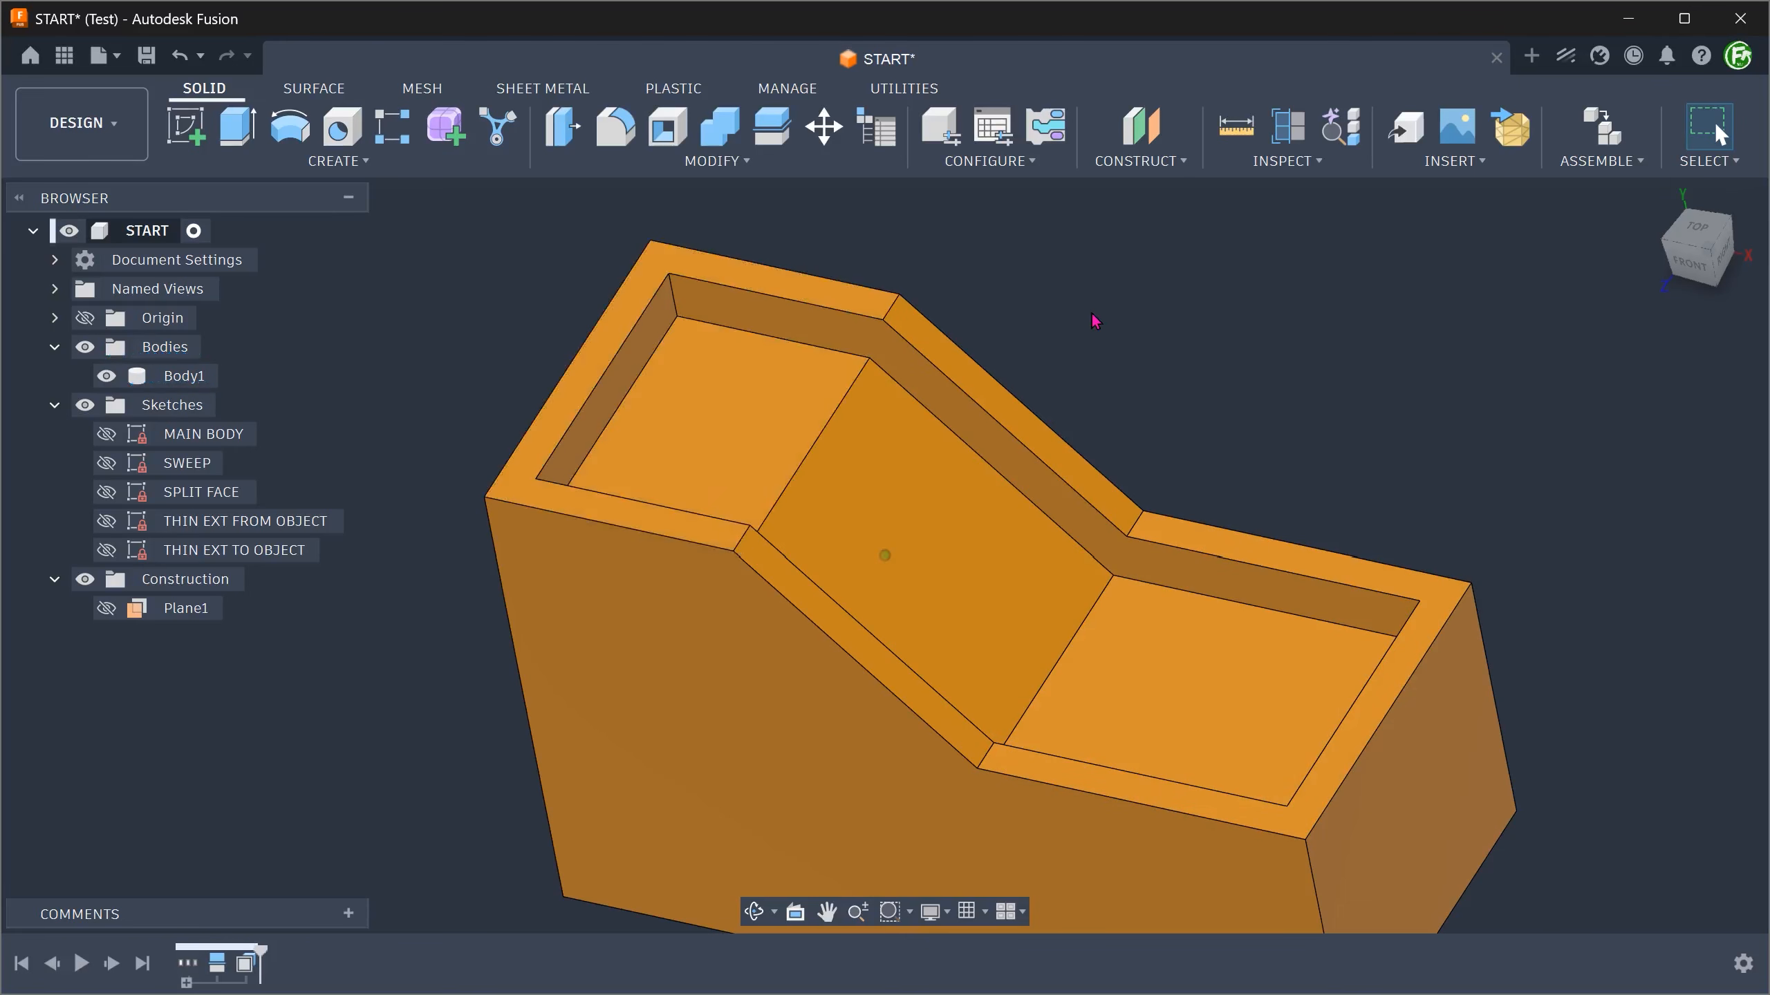
- Measure the distance between the lip's sloped face and the recessed sloped face
left_click(1055, 454)
left_click(984, 537, "ctrl")
middle_click_drag(1218, 338, 1142, 358, "shift")
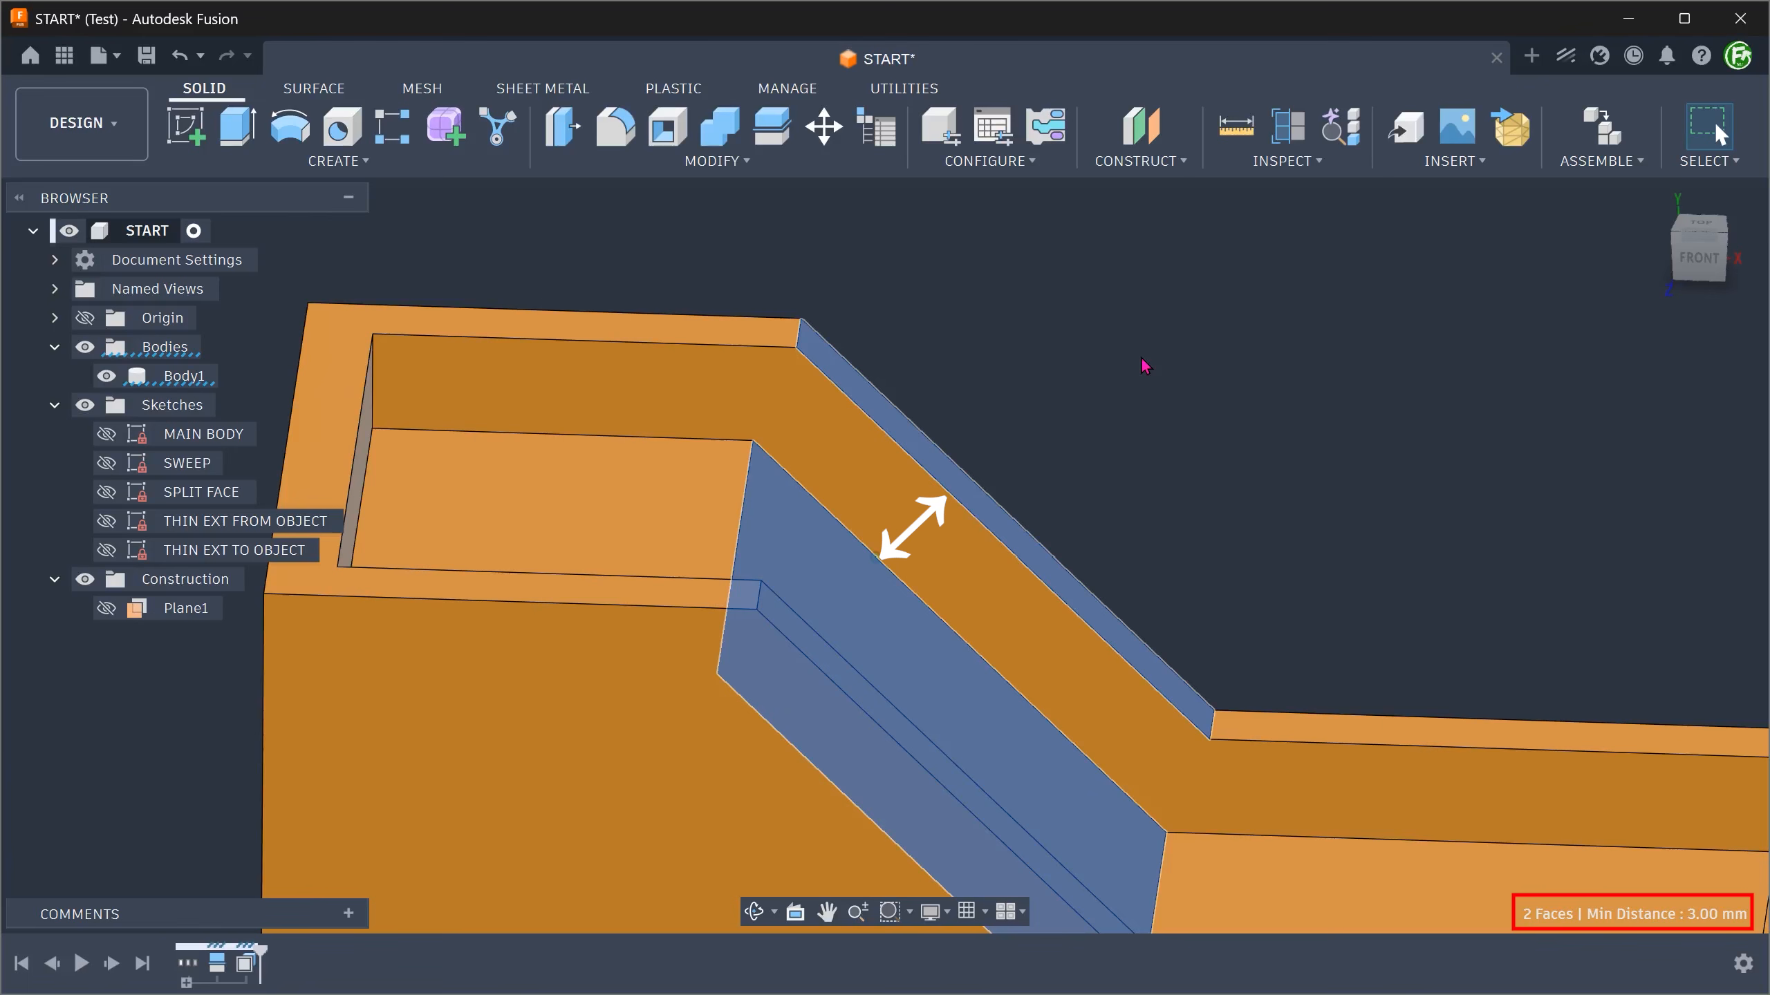
left_click(1146, 365)
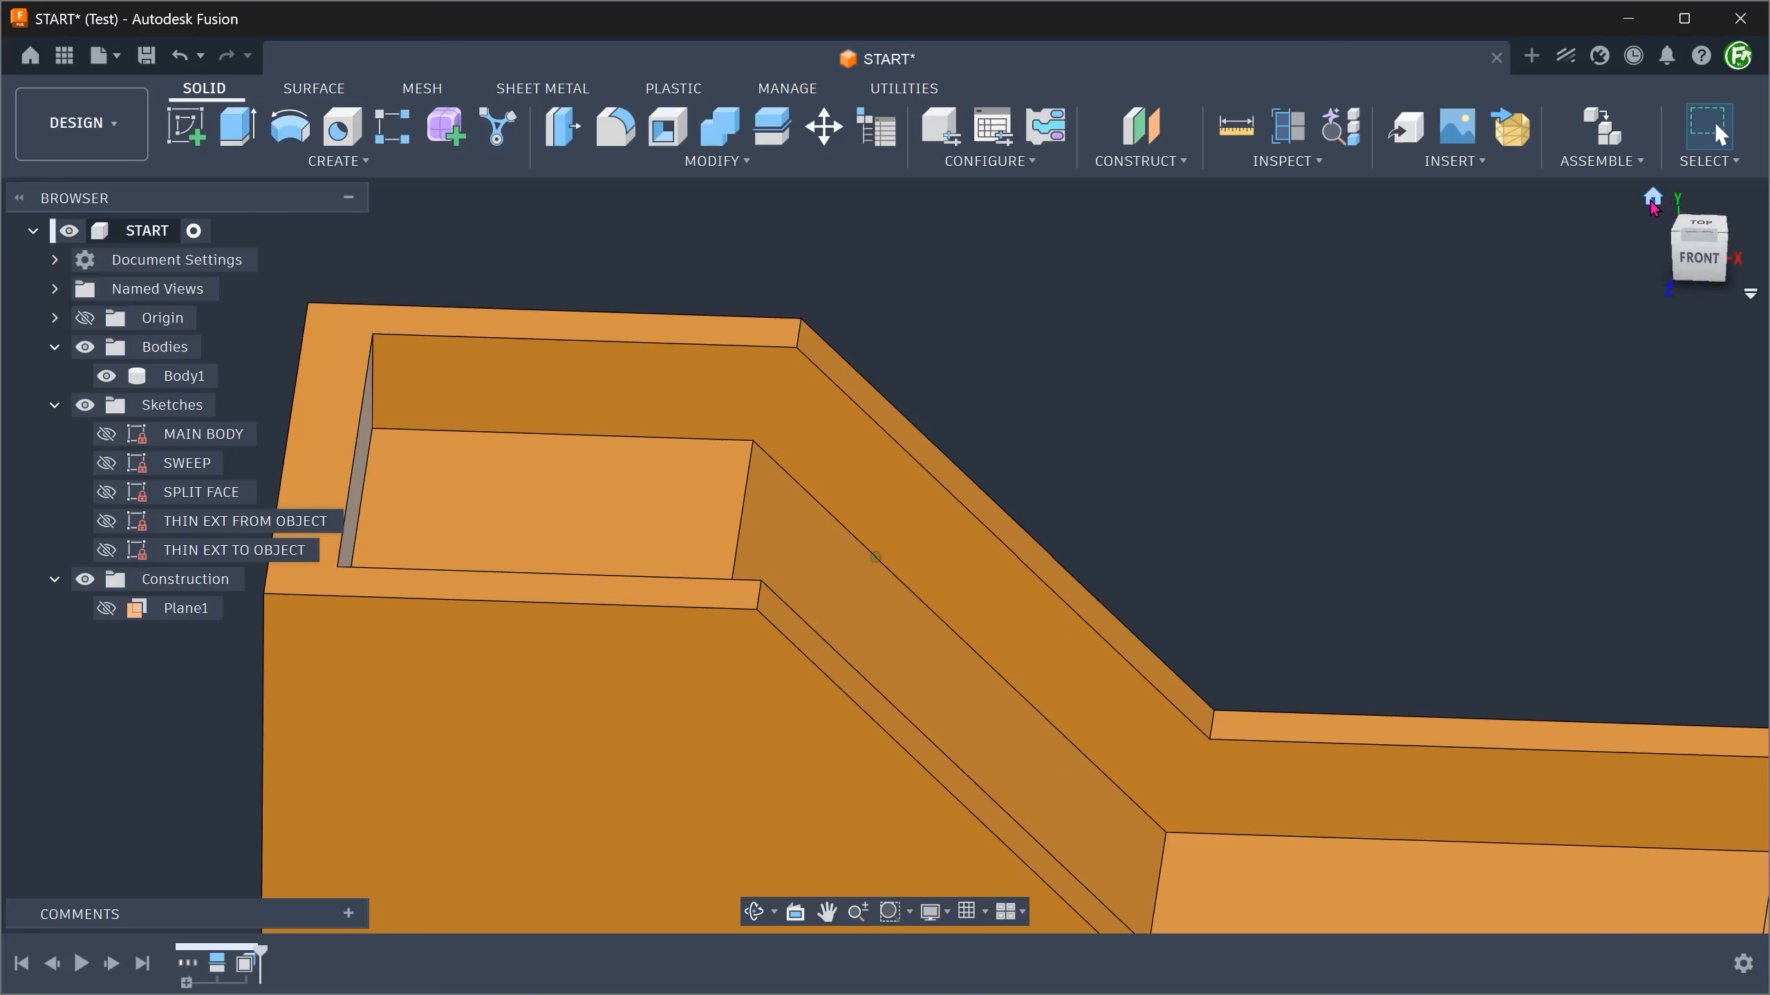
left_click(1652, 196)
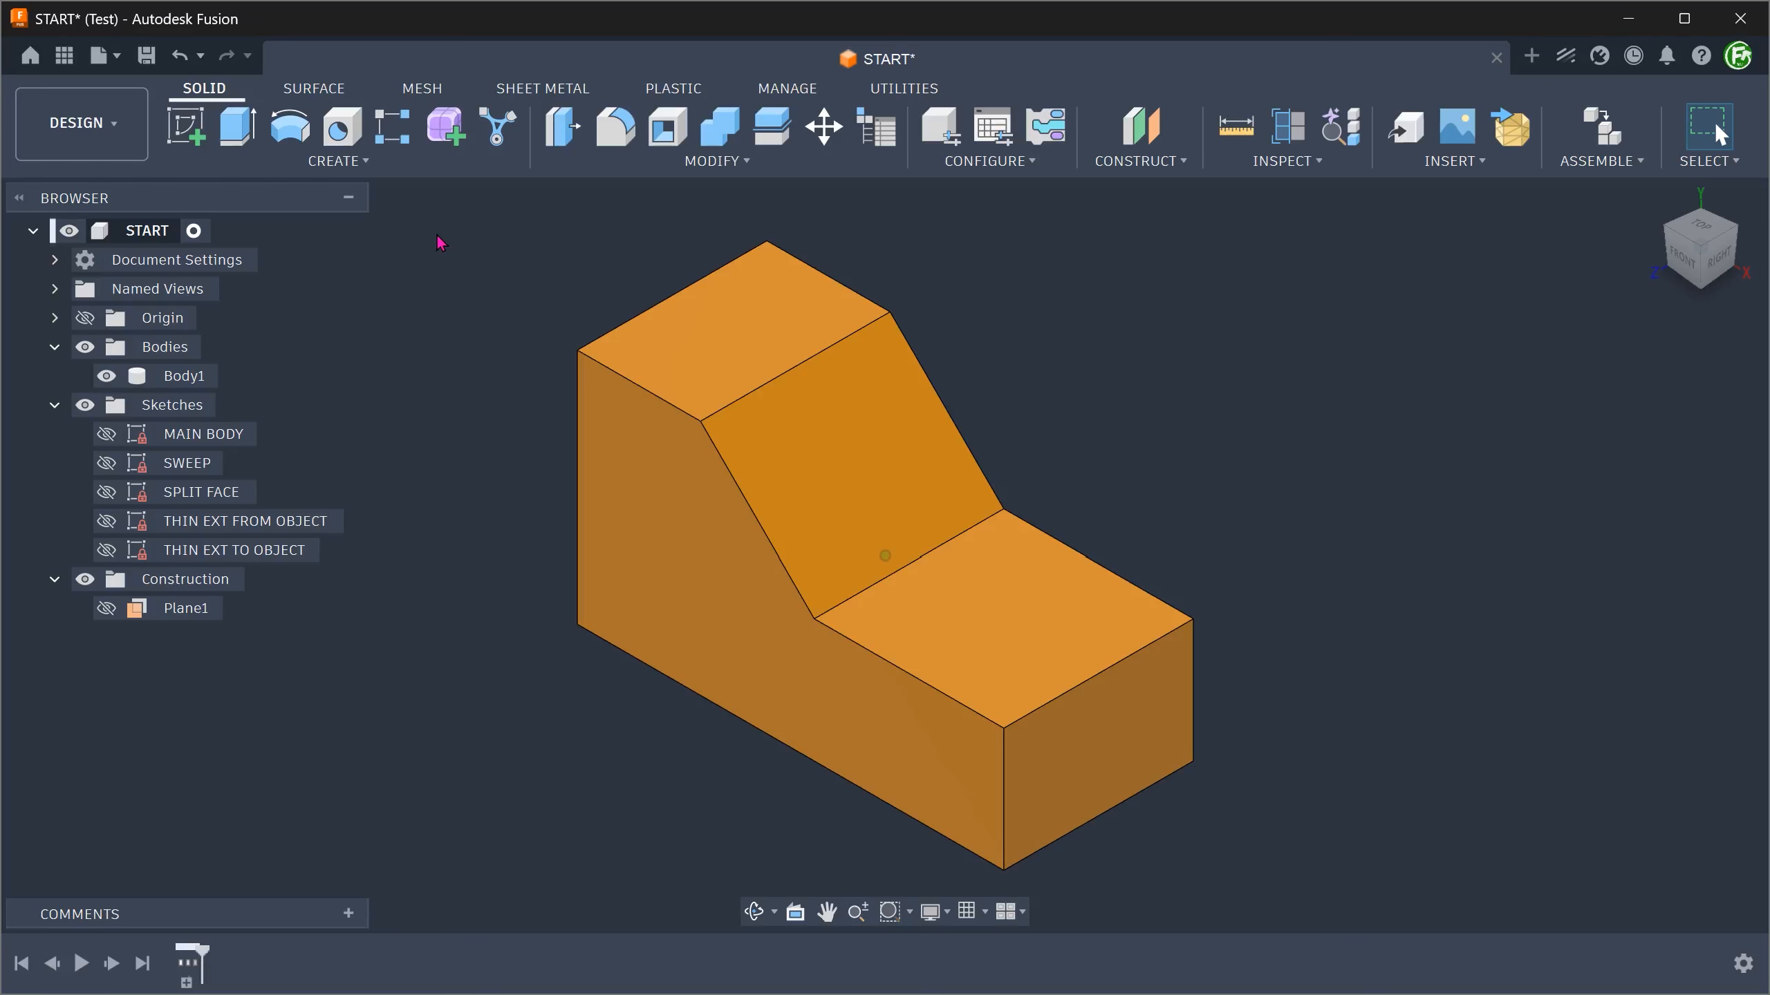
- Try to thin-extrude the THIN EXT FROM OBJECT rectangle with the sloped, lower and upper faces as start object, and hide the sketch again
left_click(106, 521)
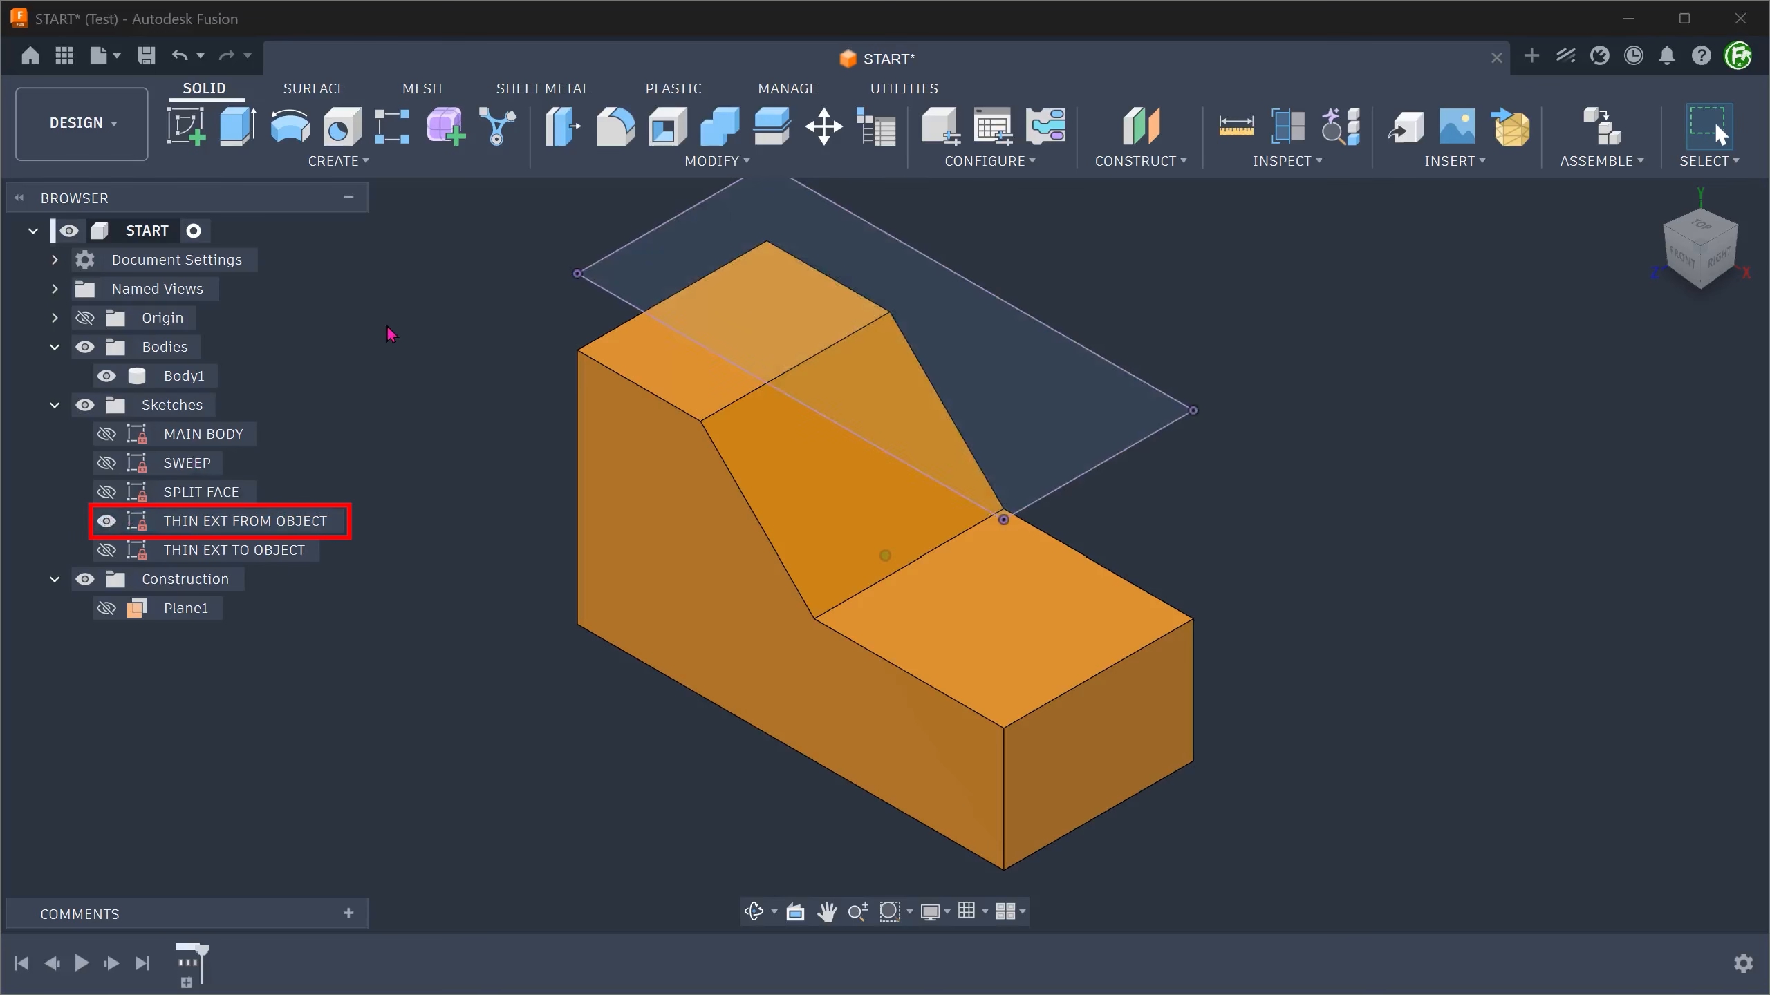
left_click(613, 273)
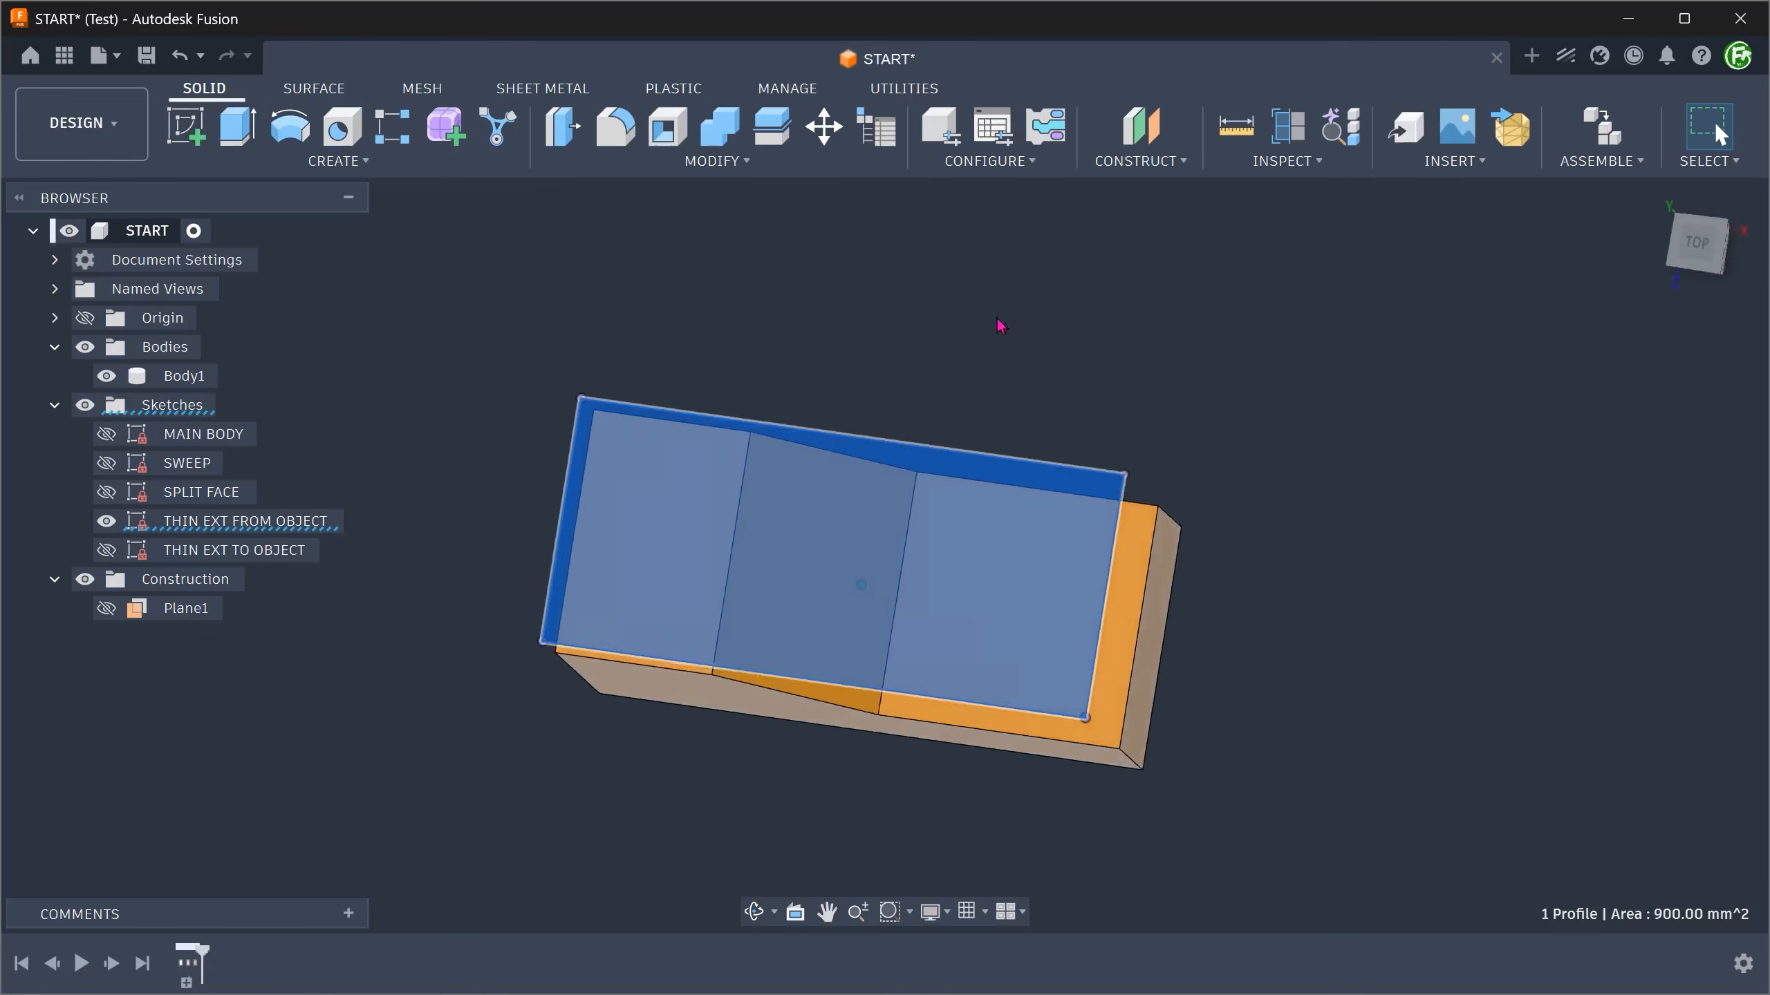
key("e")
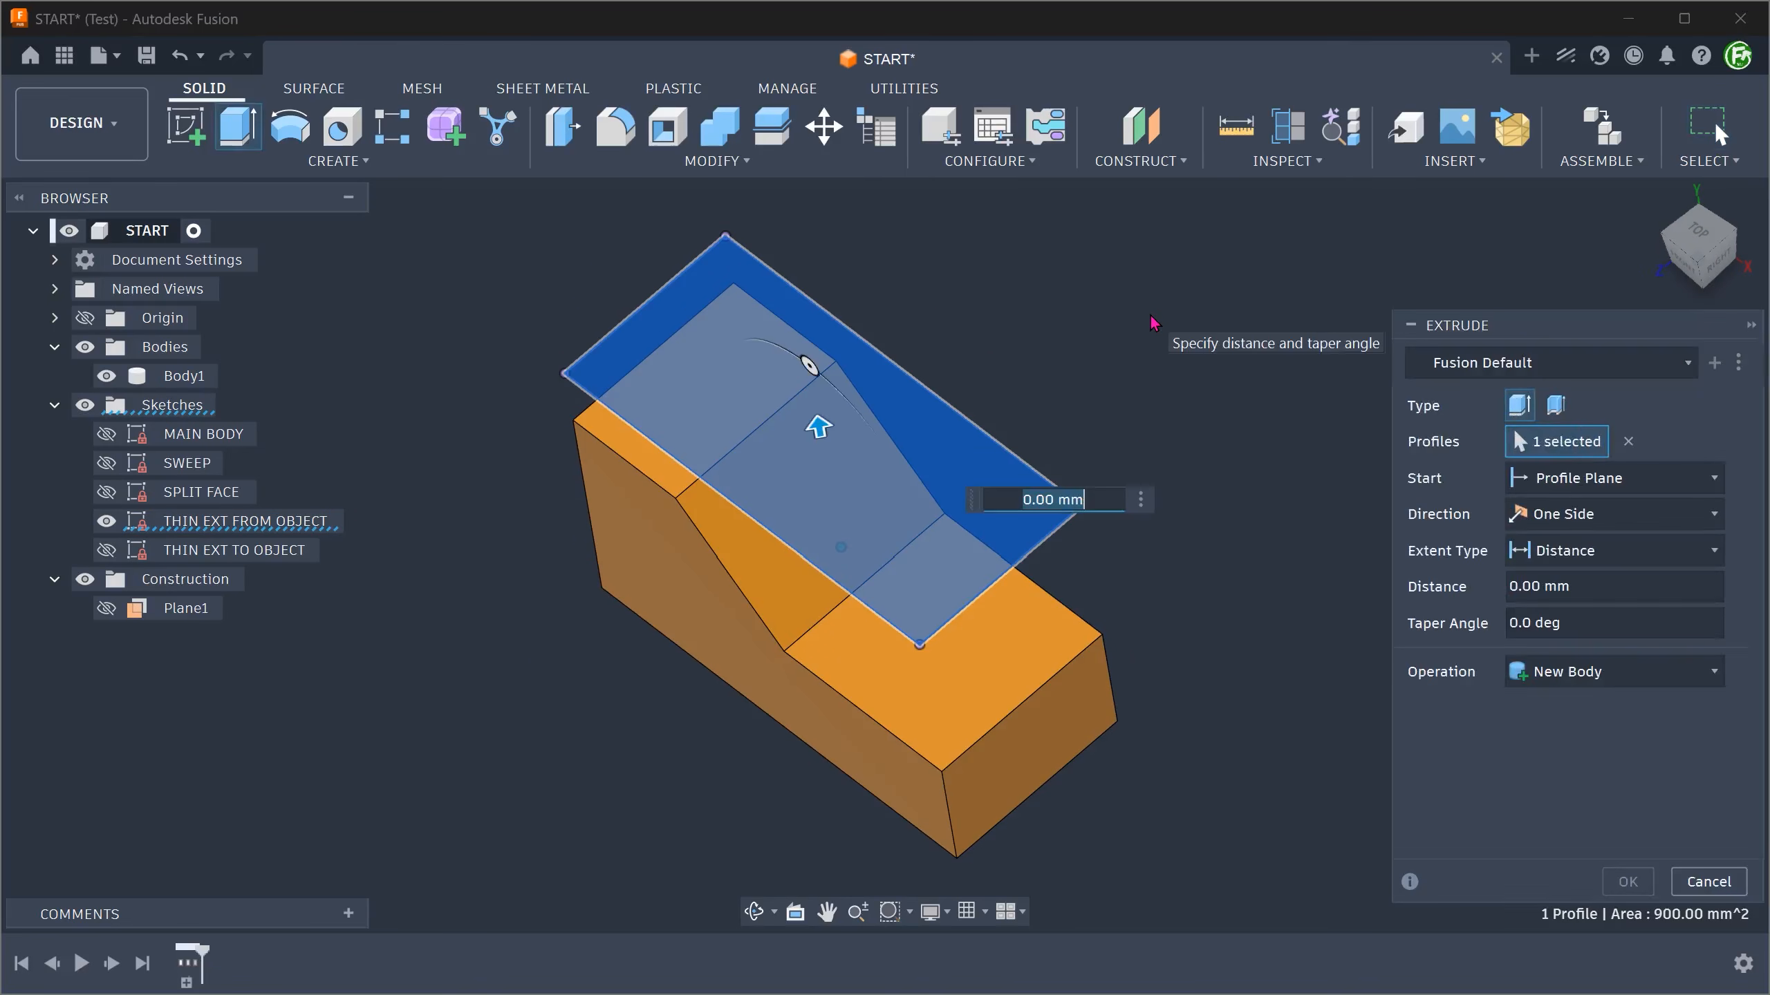
left_click(1560, 405)
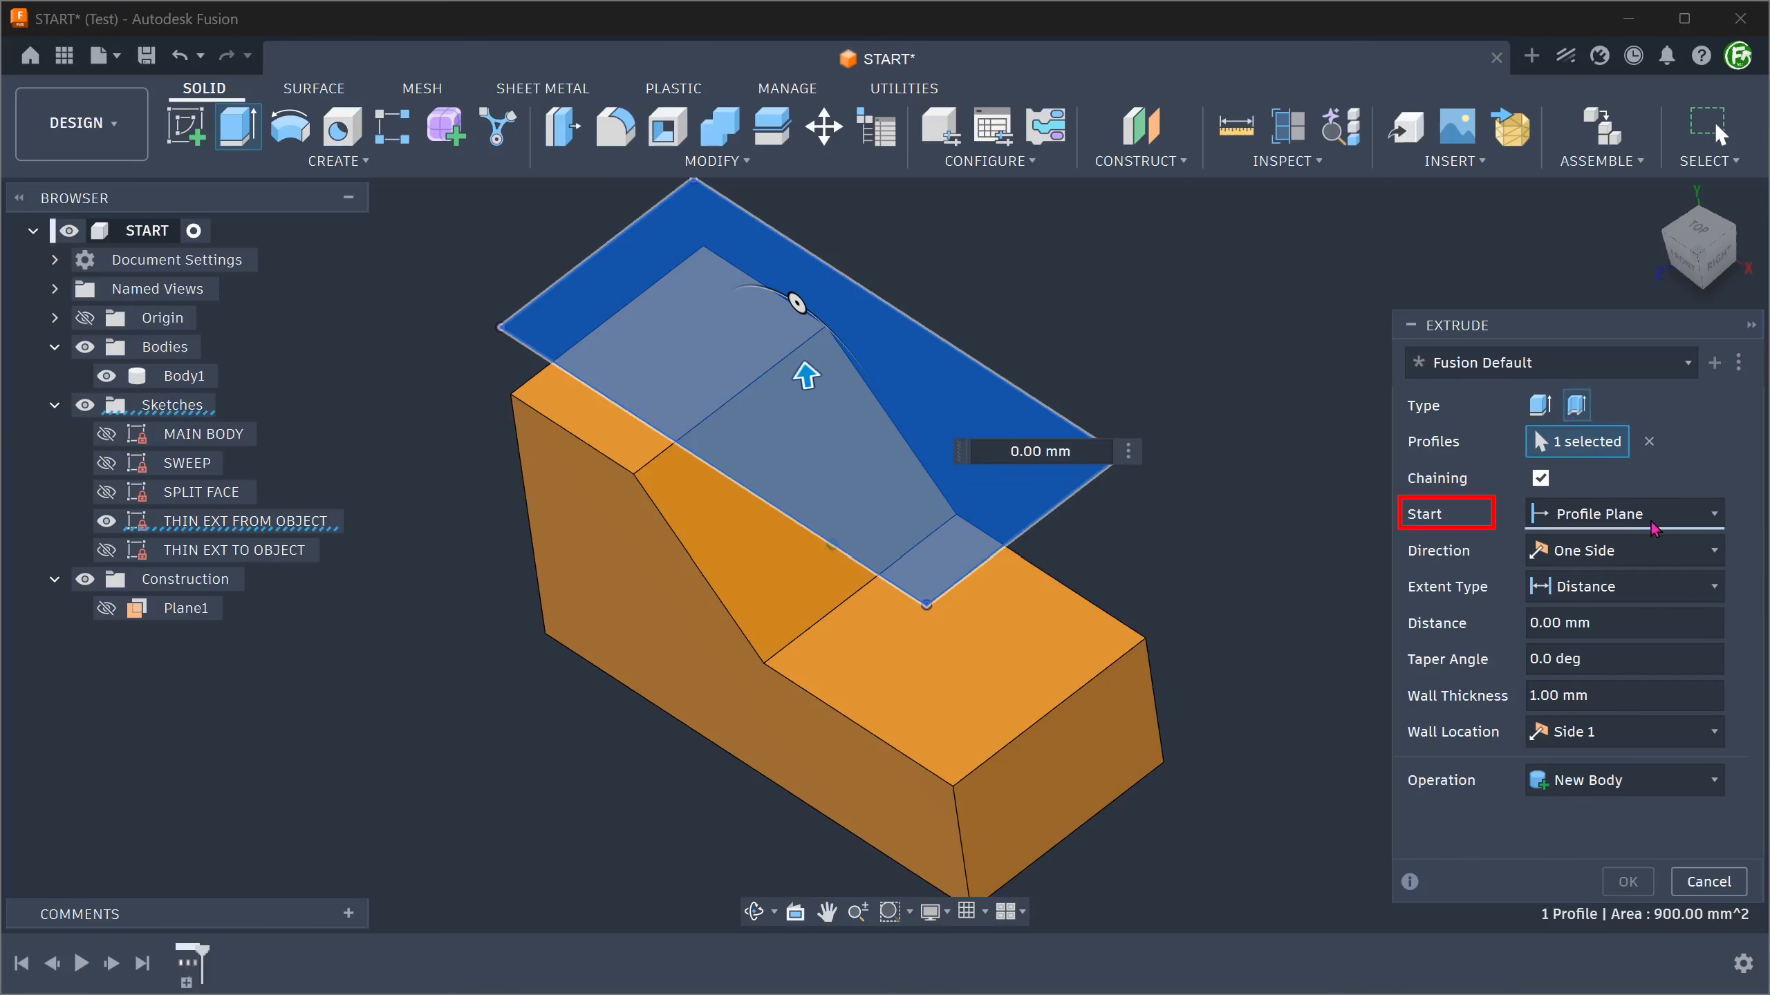
left_click(1624, 514)
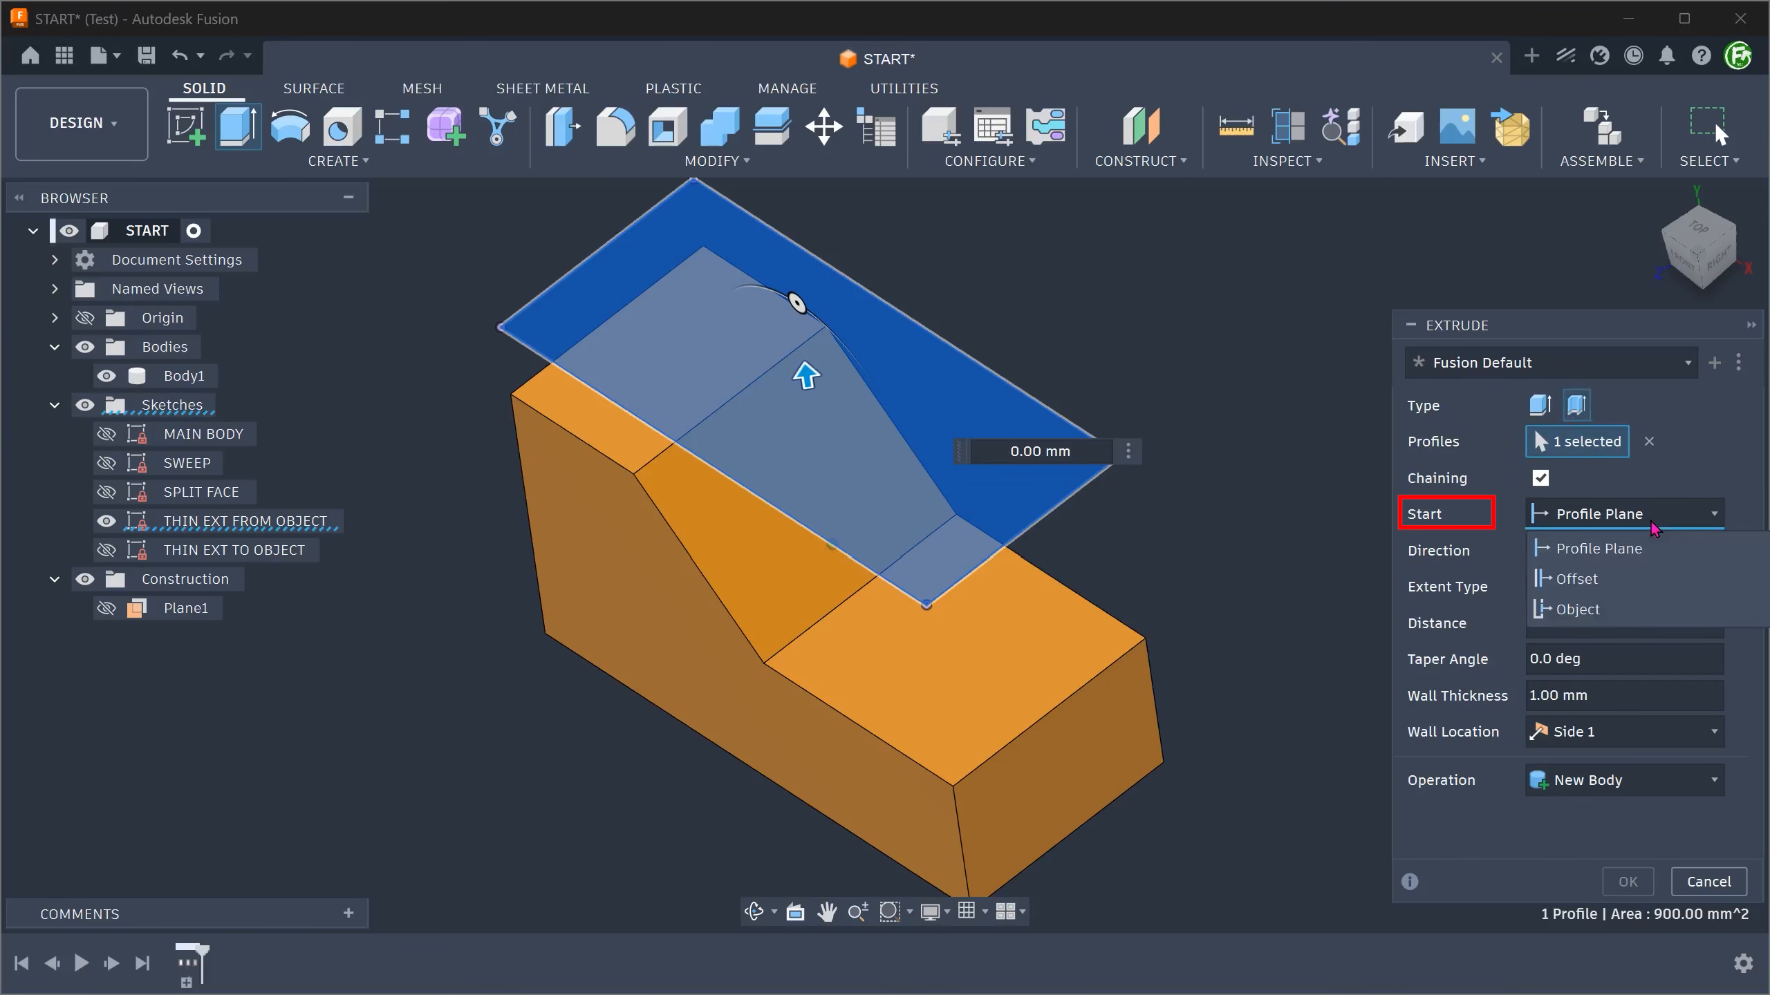
left_click(1615, 611)
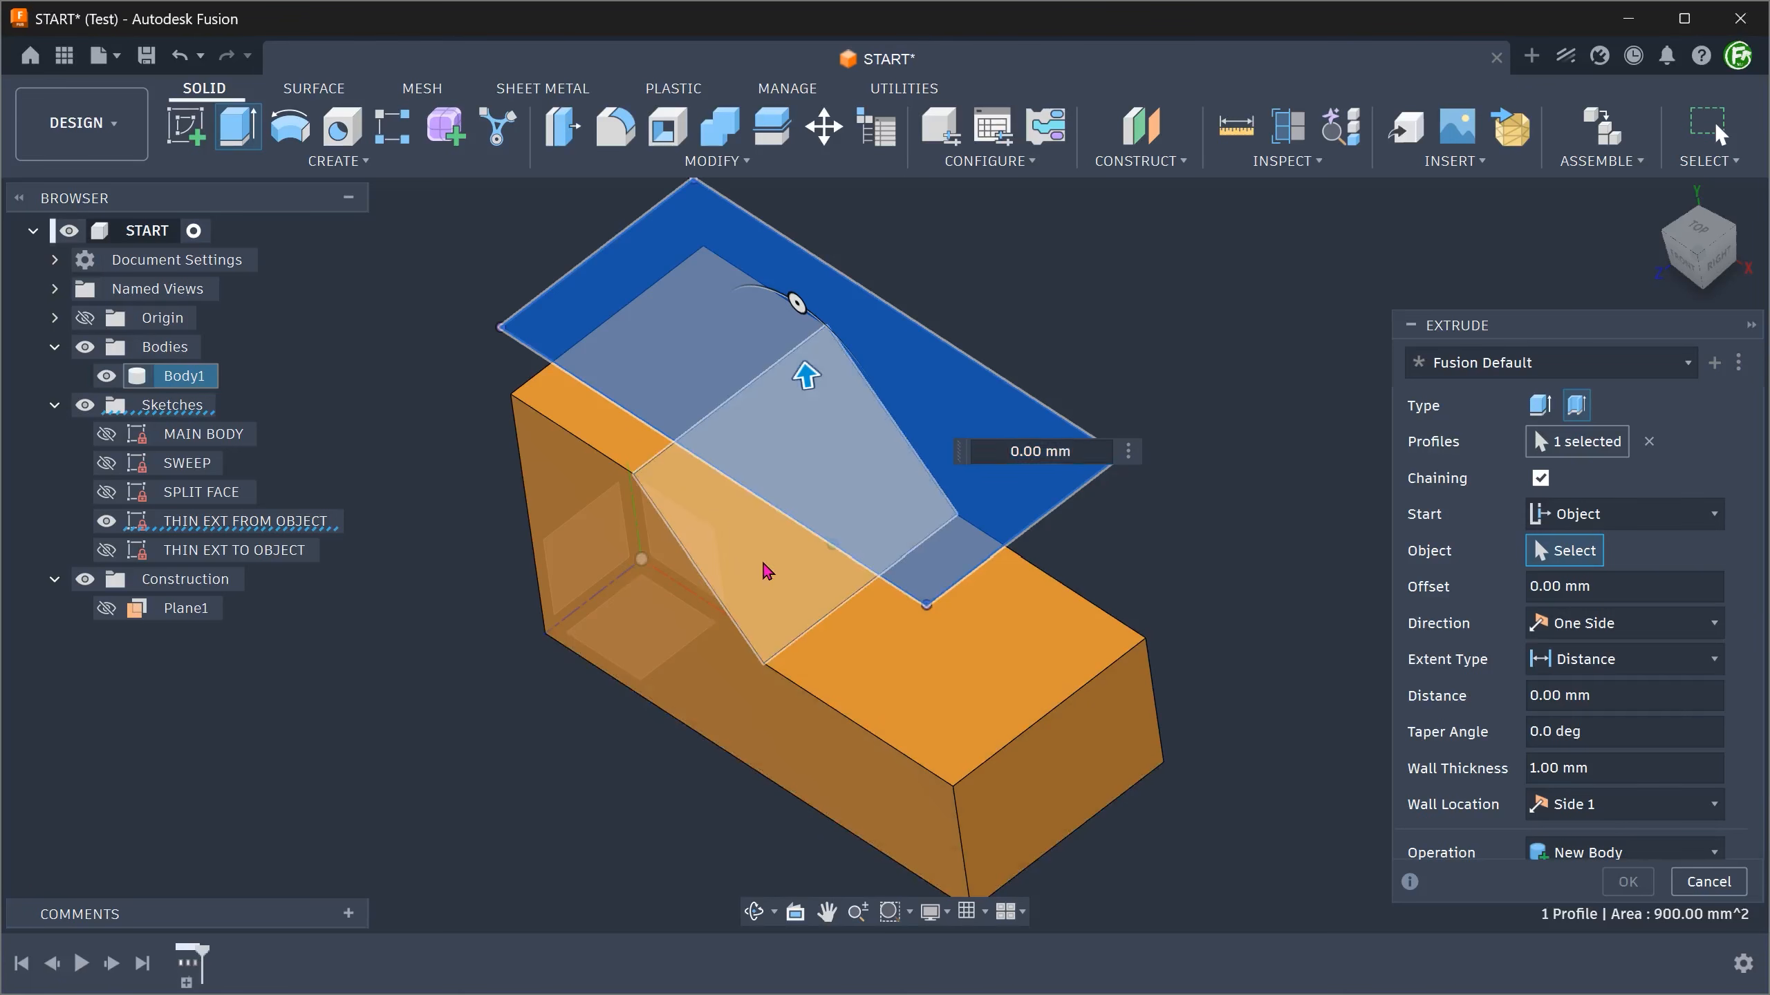
left_click(766, 570)
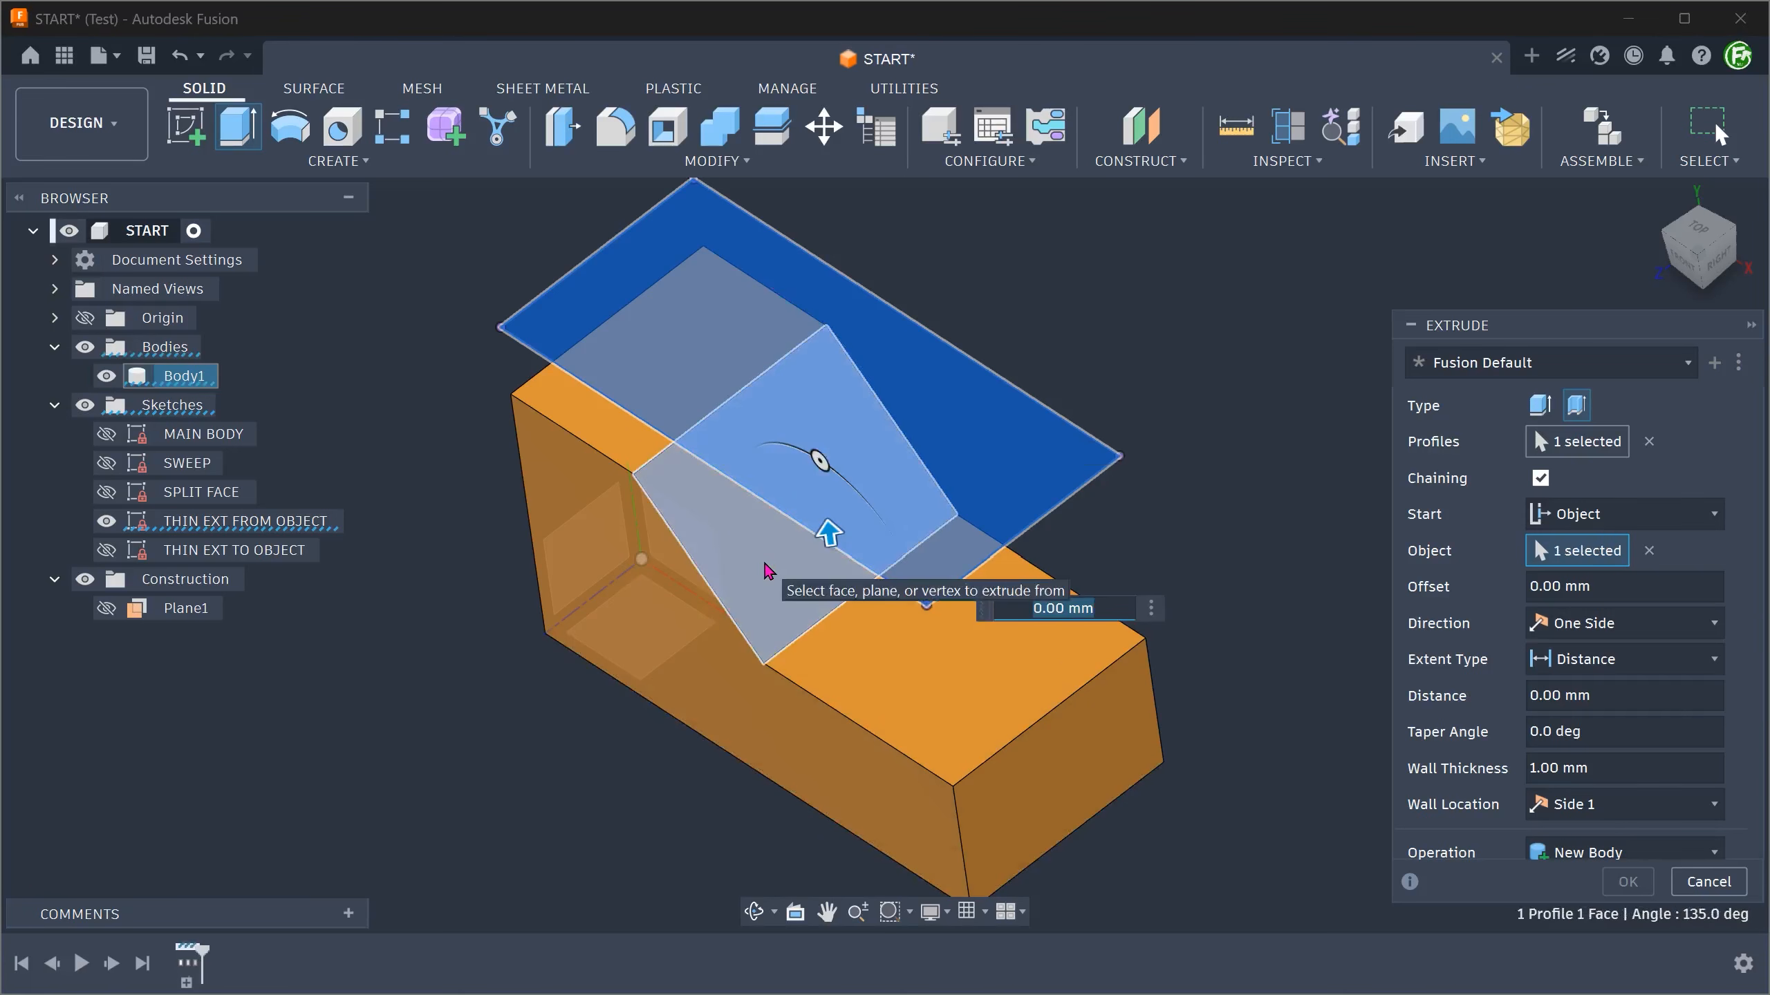
left_click(863, 661)
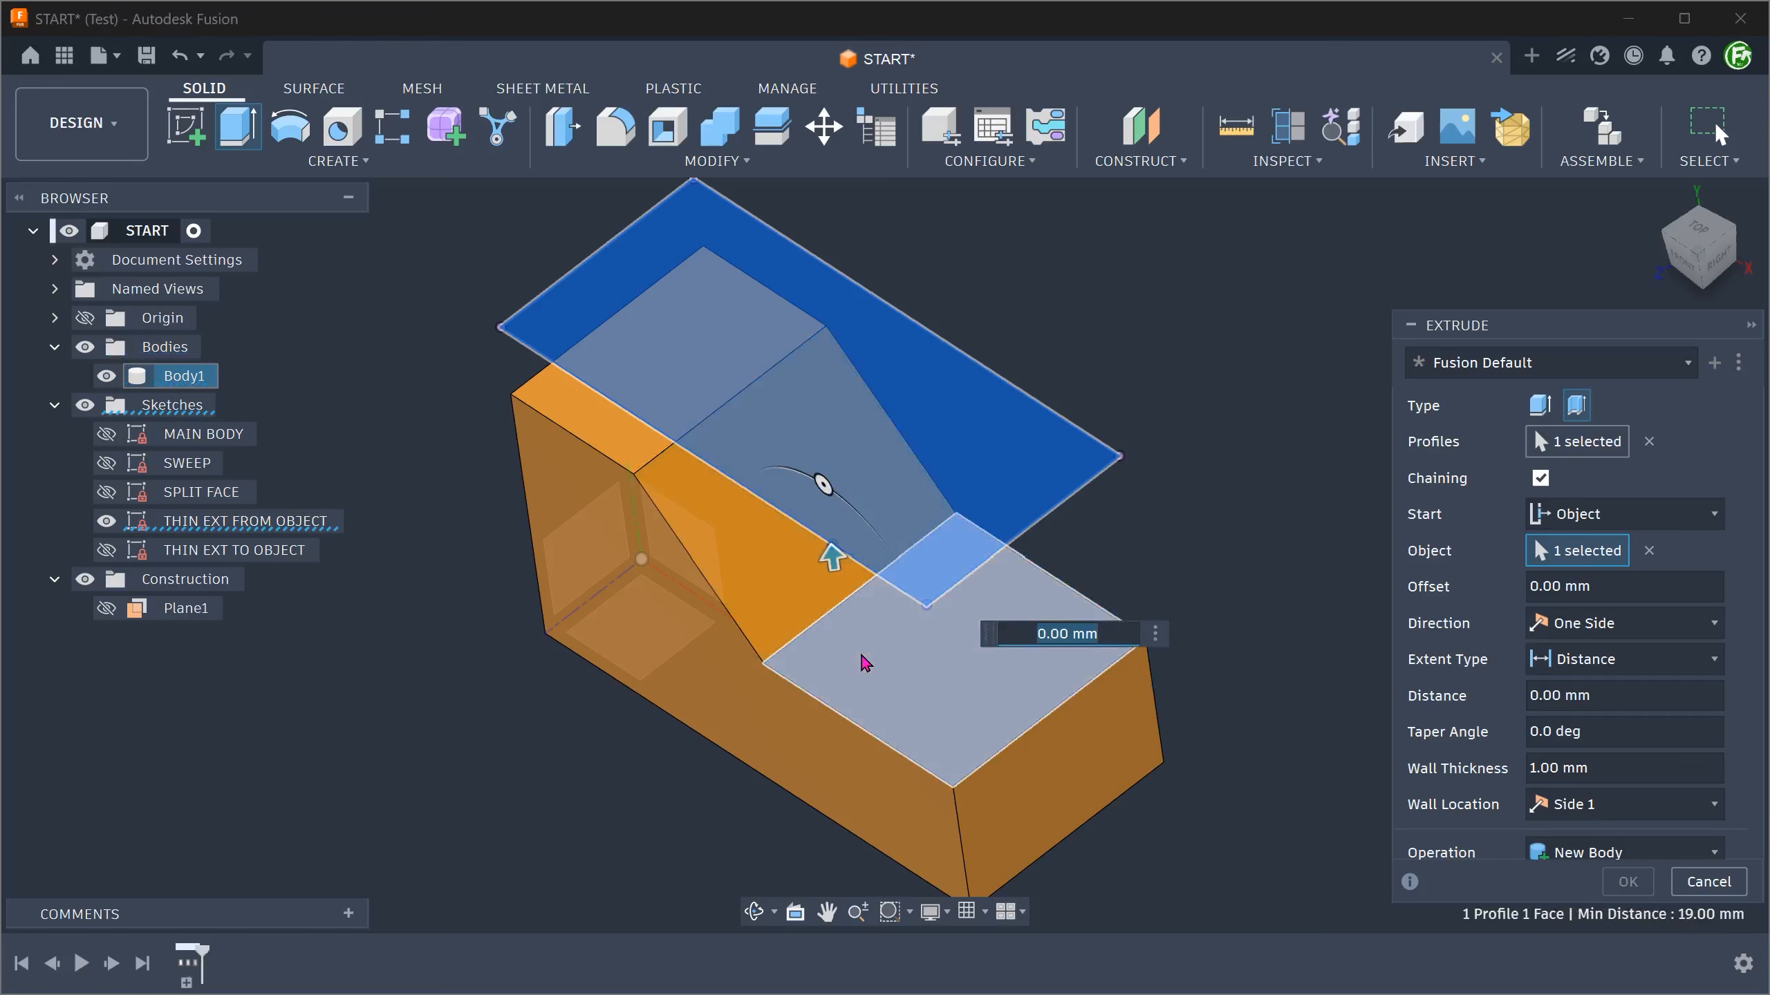
left_click(606, 437)
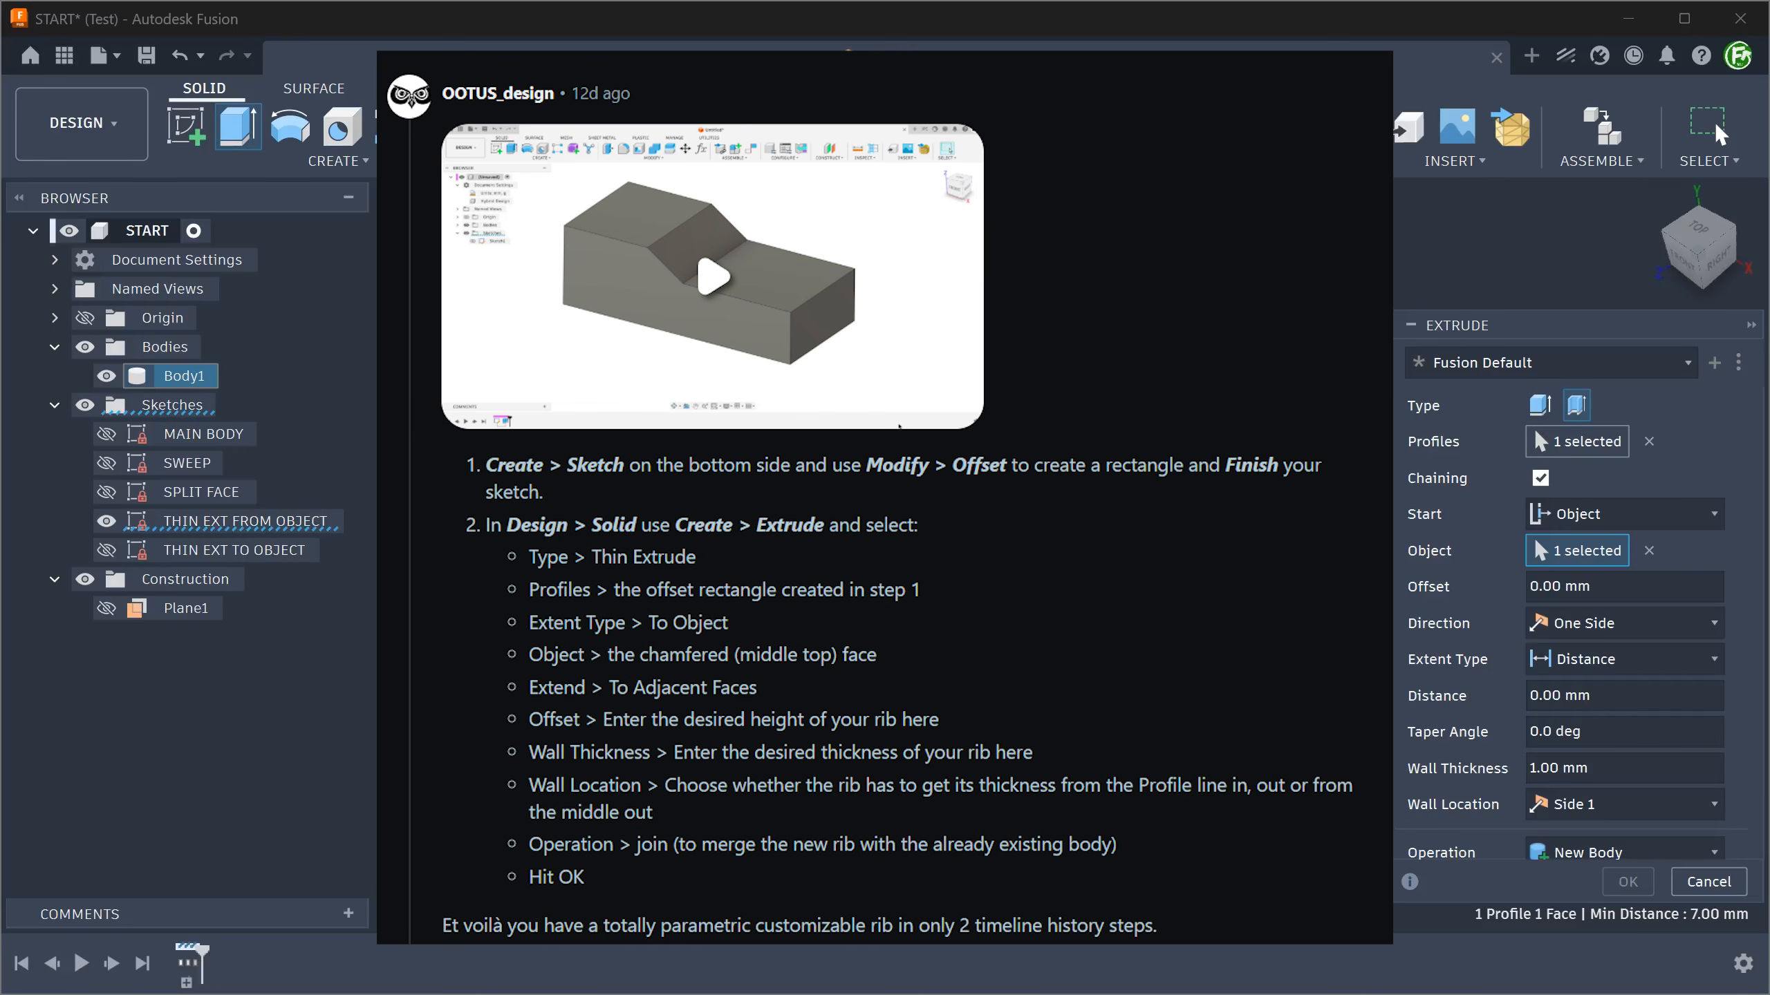
left_click(1686, 872)
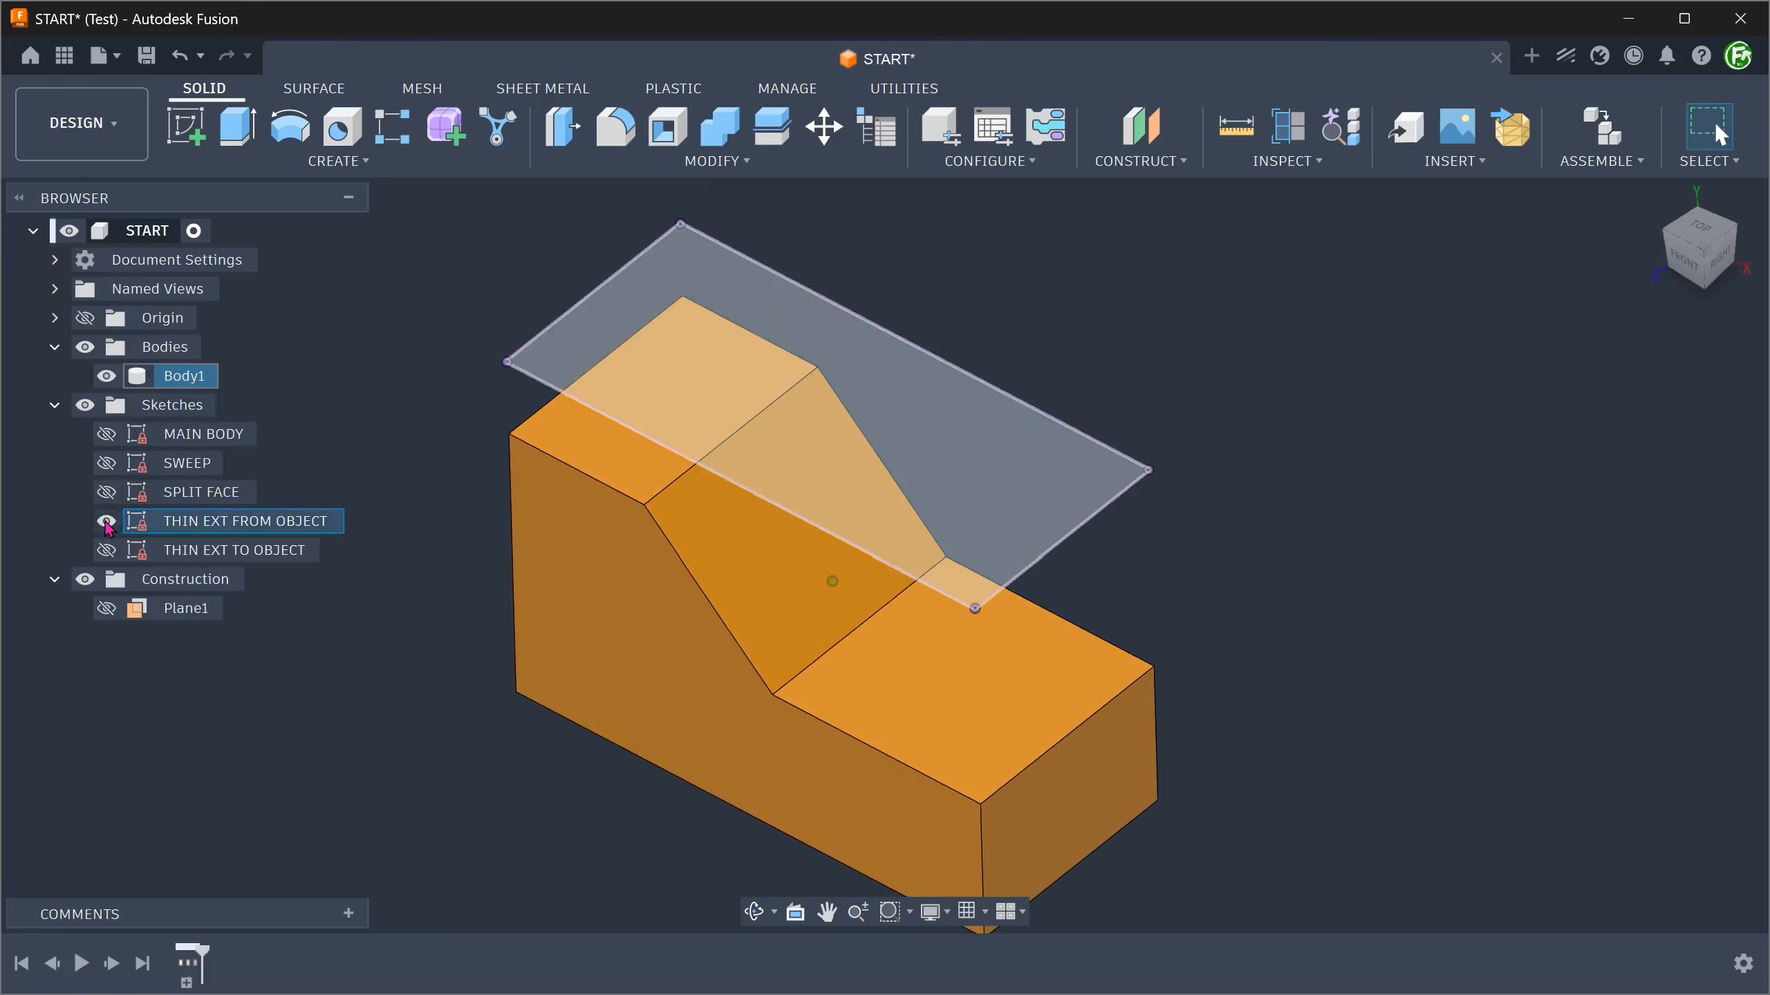
left_click(105, 521)
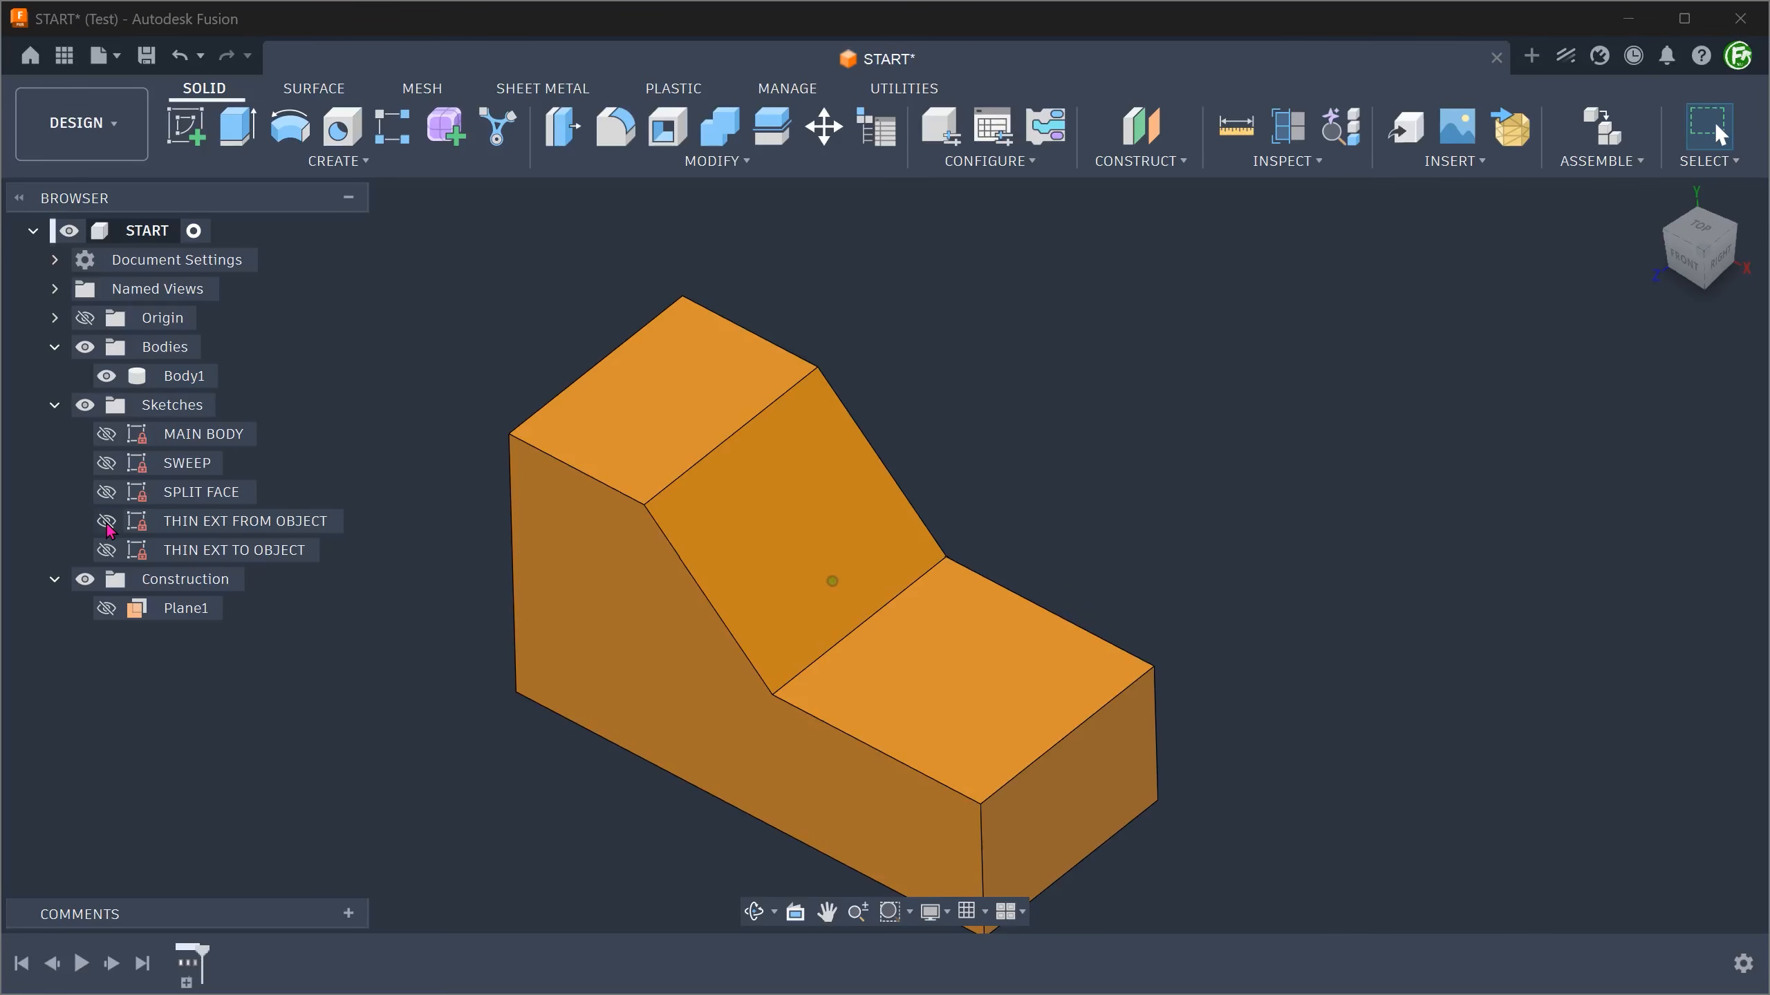
- Show the THIN EXT TO OBJECT sketch and start a thin extrude of its rectangle with a distance of -30 mm through the body
left_click(106, 550)
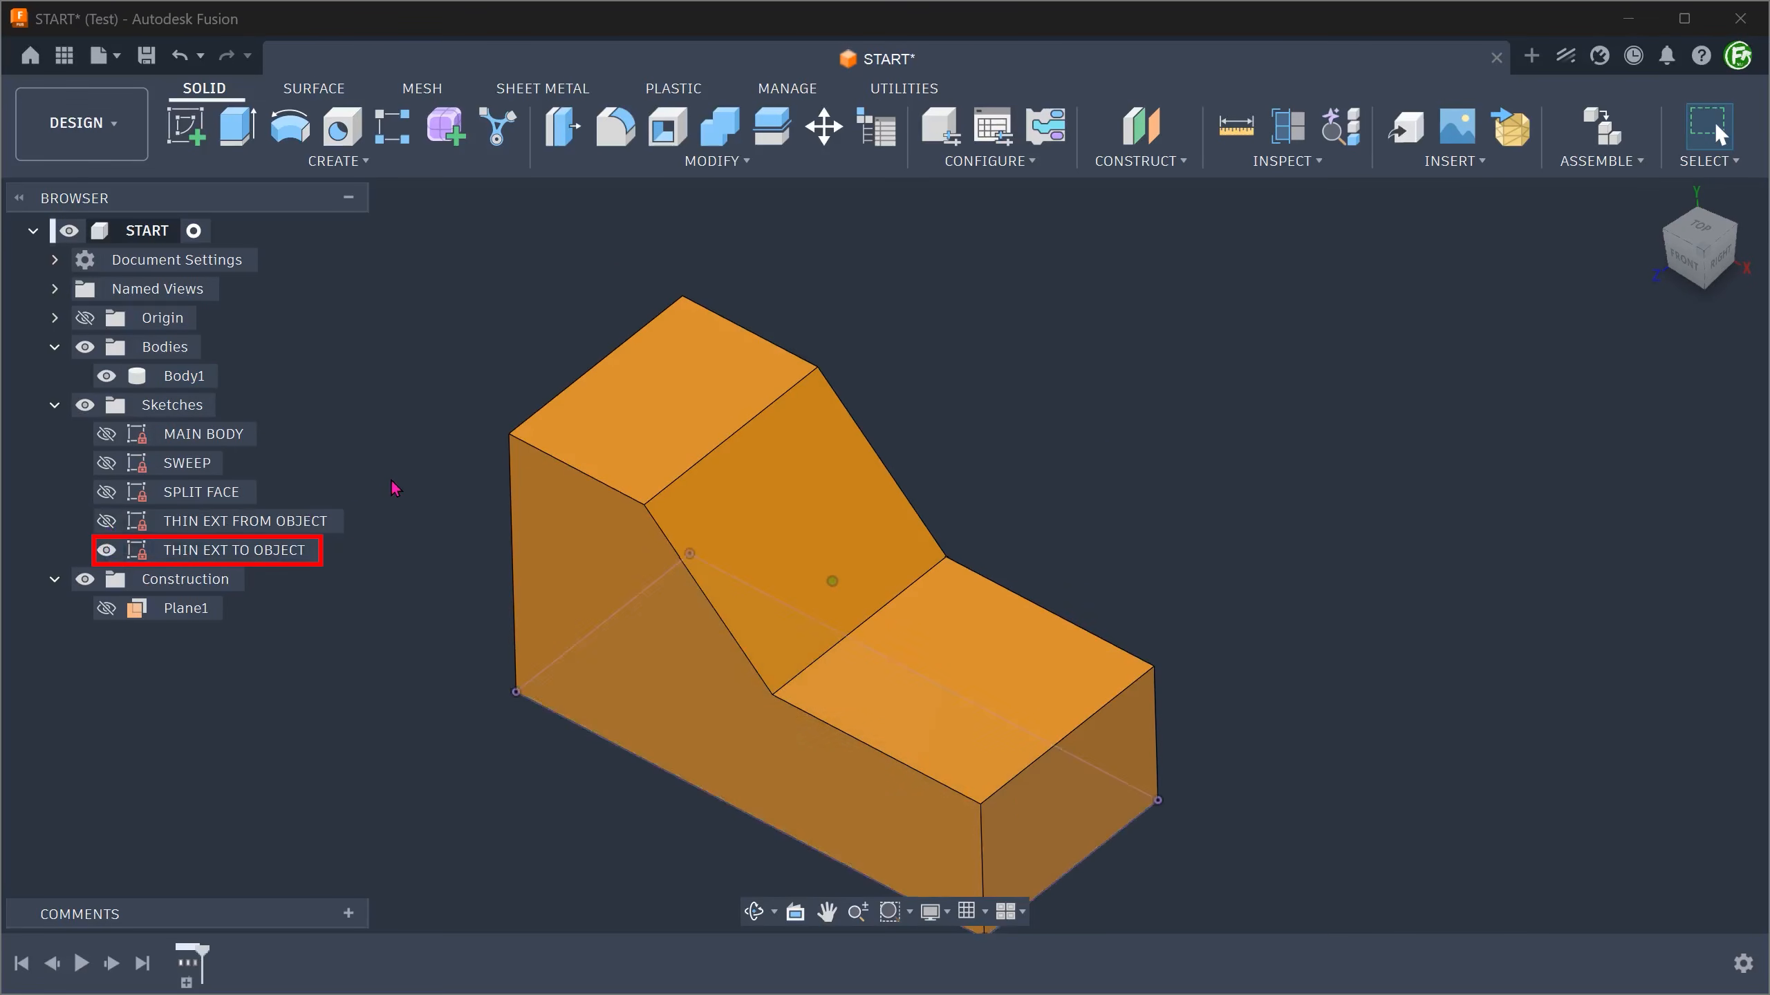
left_click(292, 550)
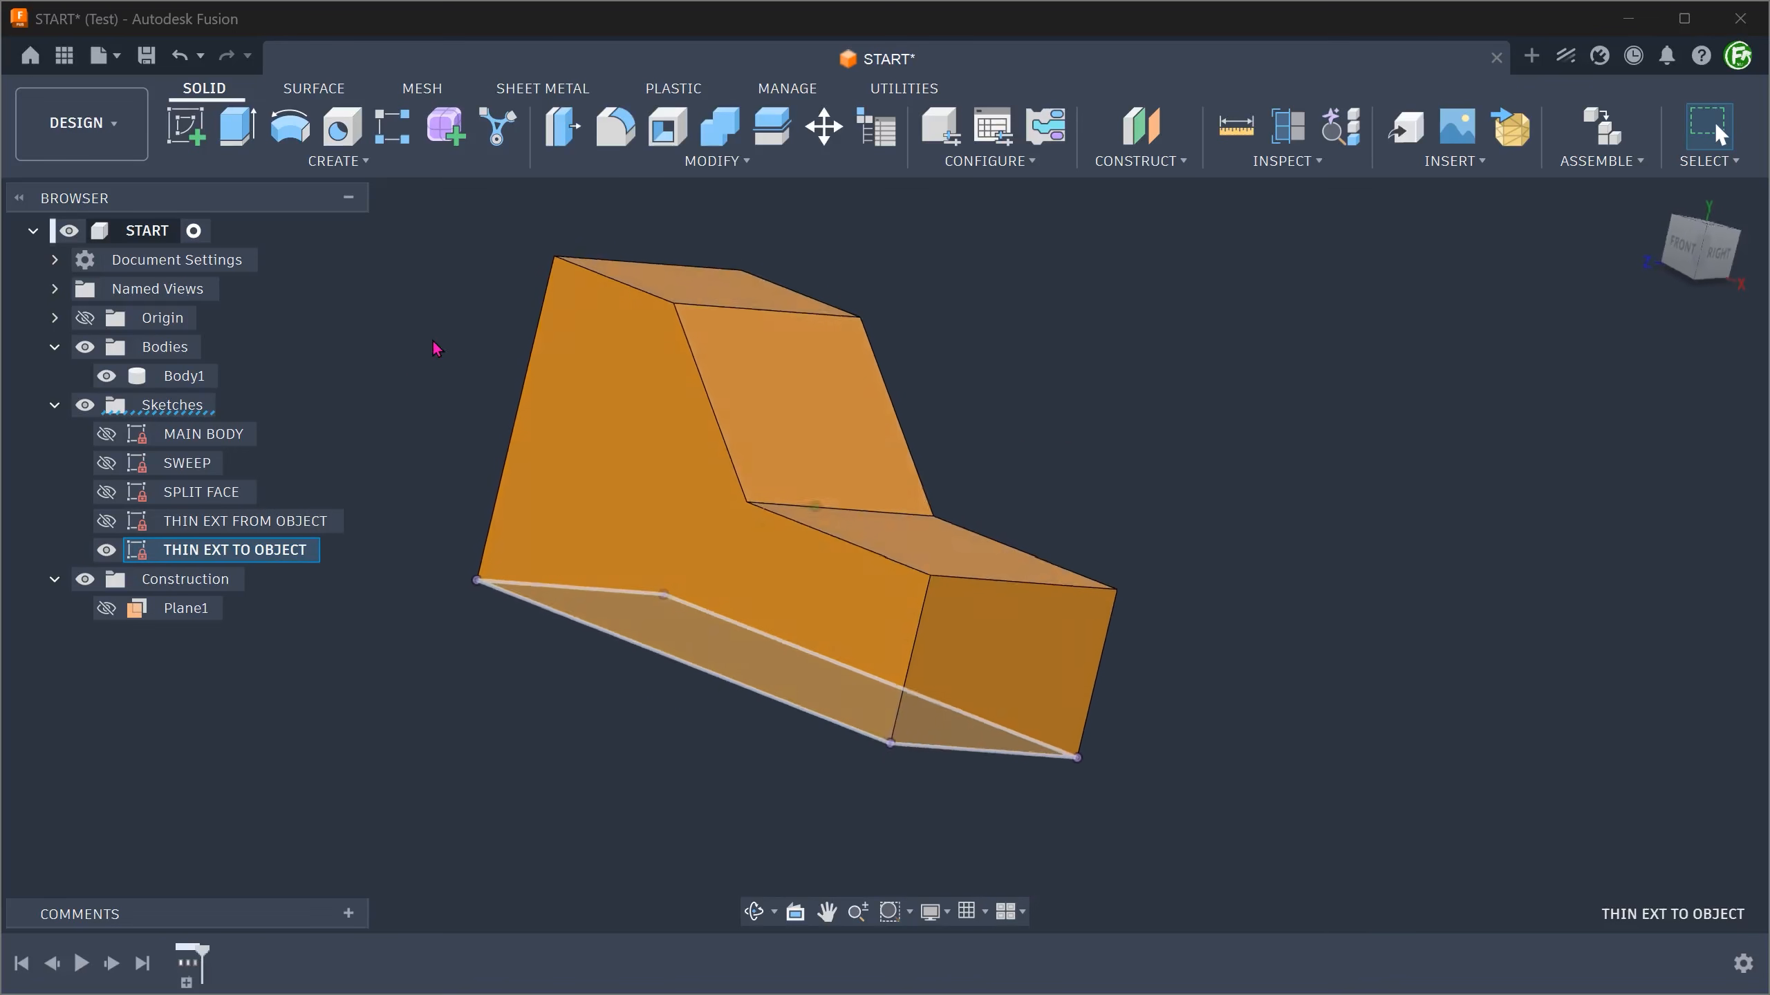
key("e")
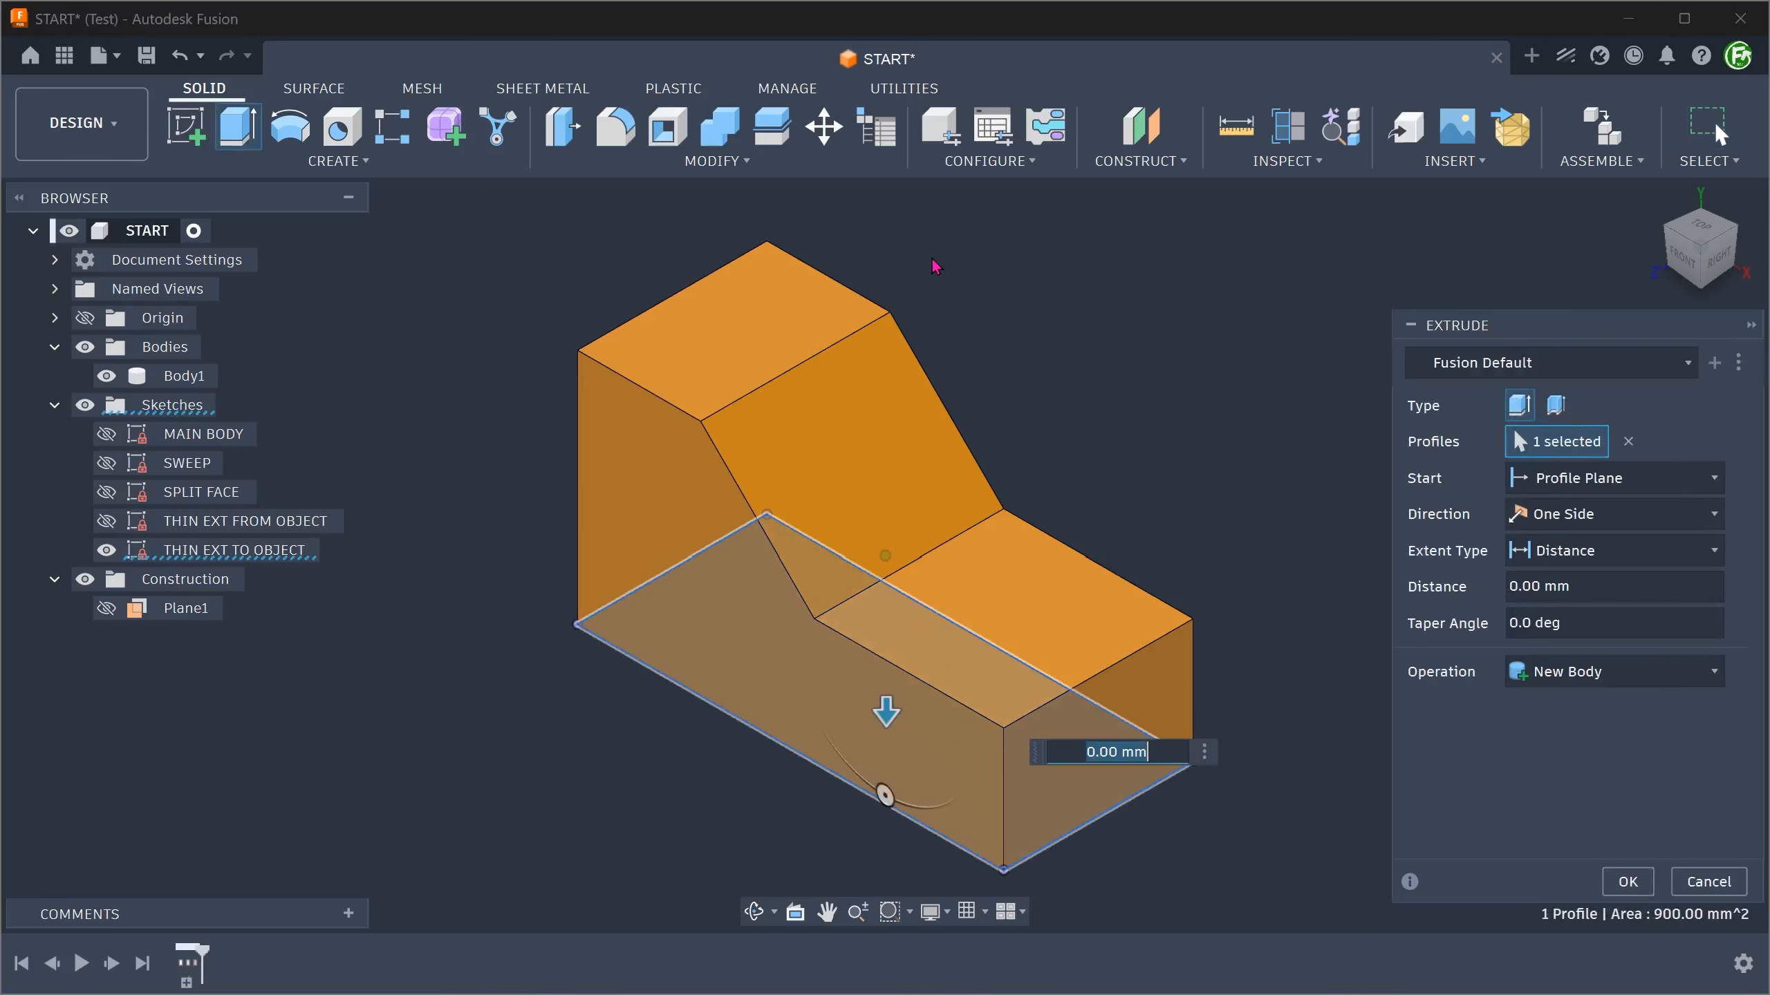
left_click(1556, 406)
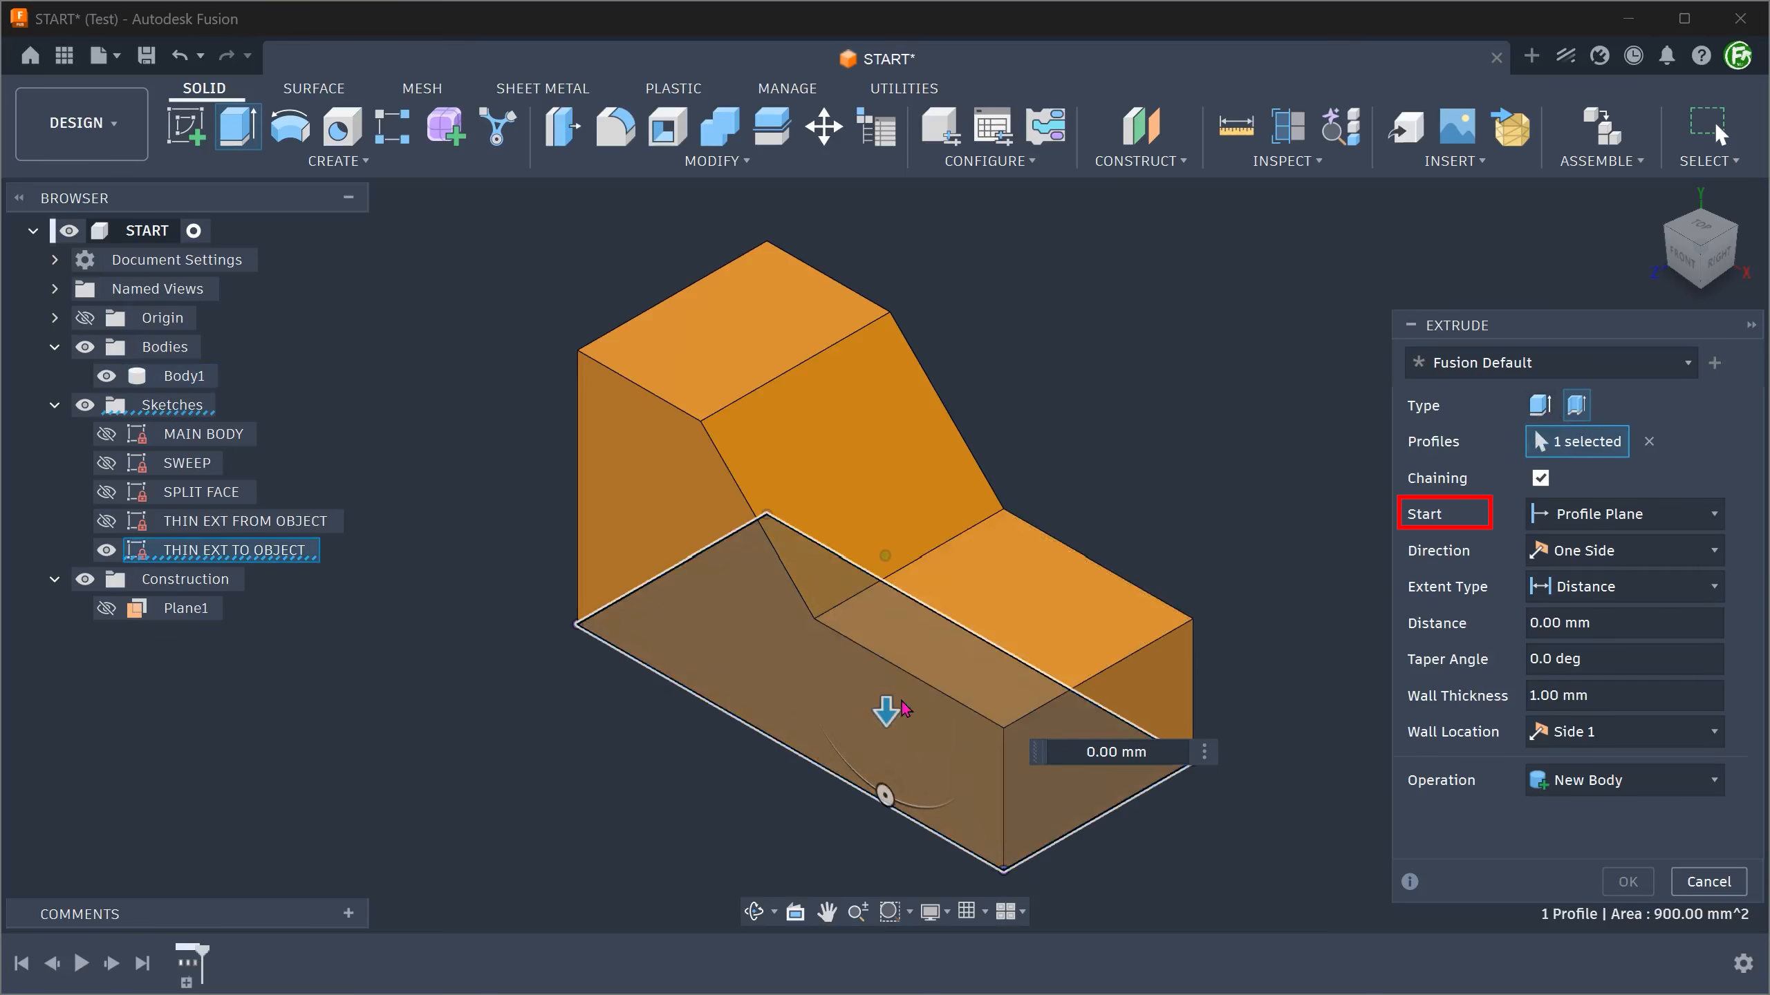
left_click_drag(886, 712, 897, 382)
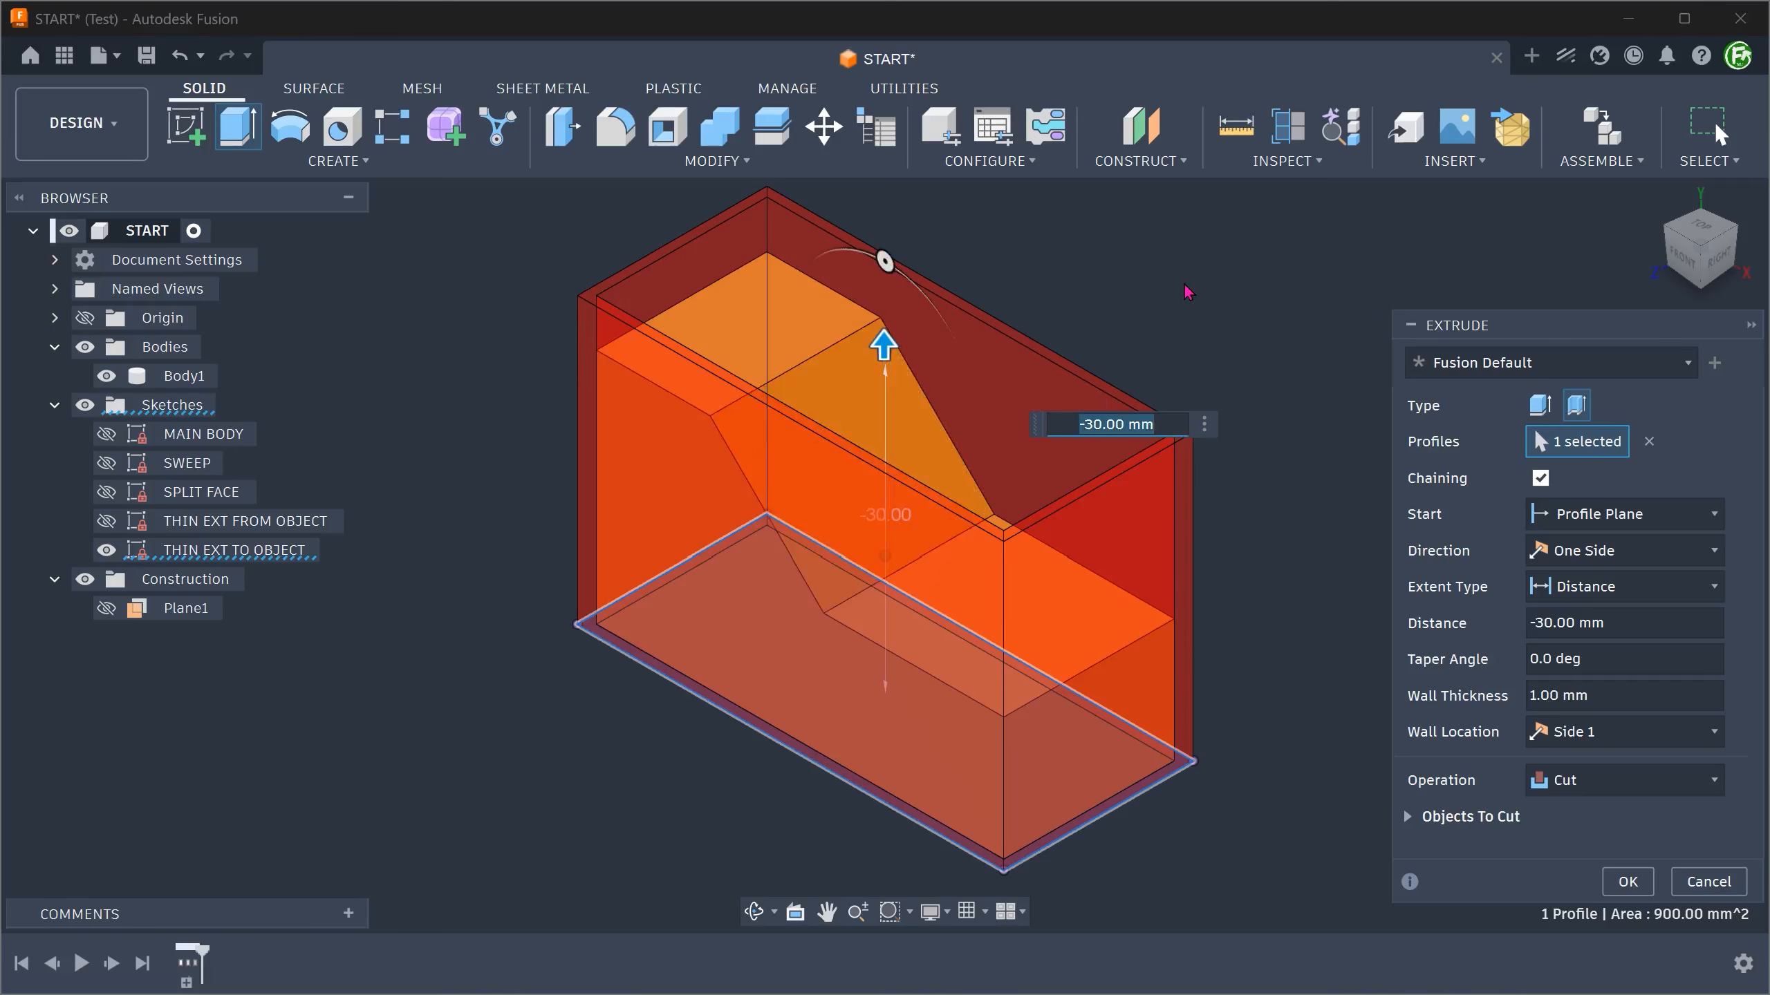
- Set the thin extrude's extent to the body's sloped face and extend it to the adjacent faces
left_click(1641, 588)
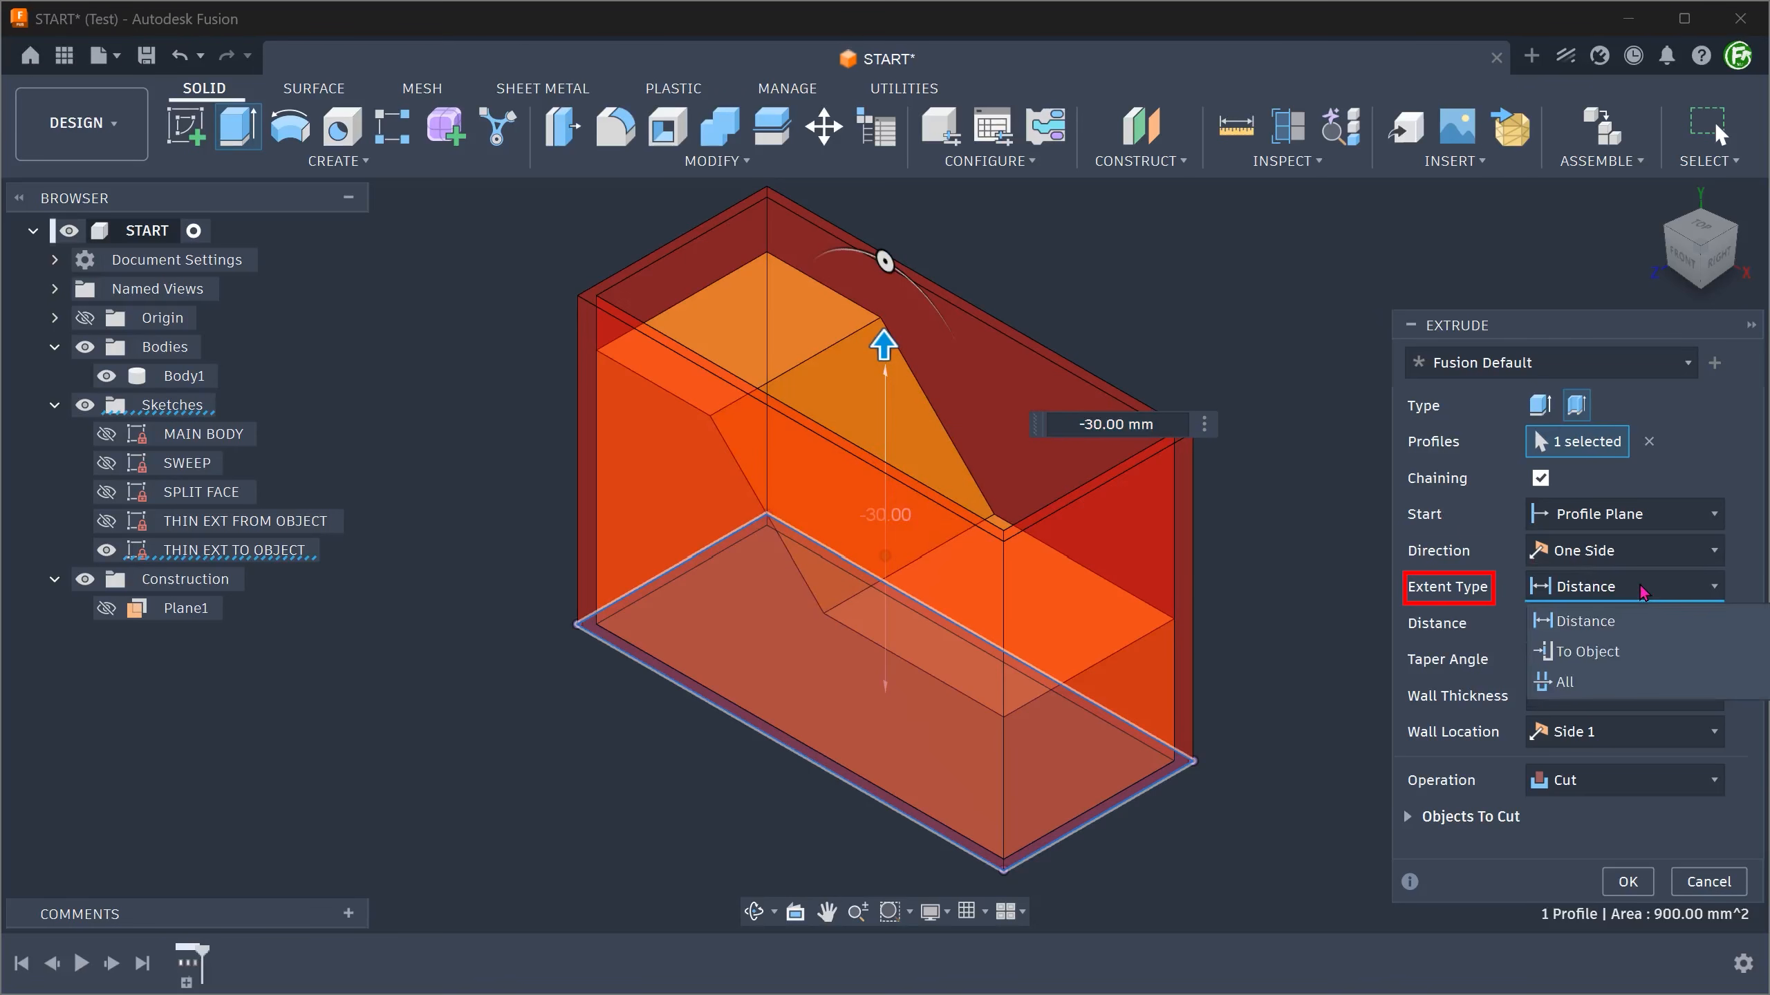
left_click(1654, 654)
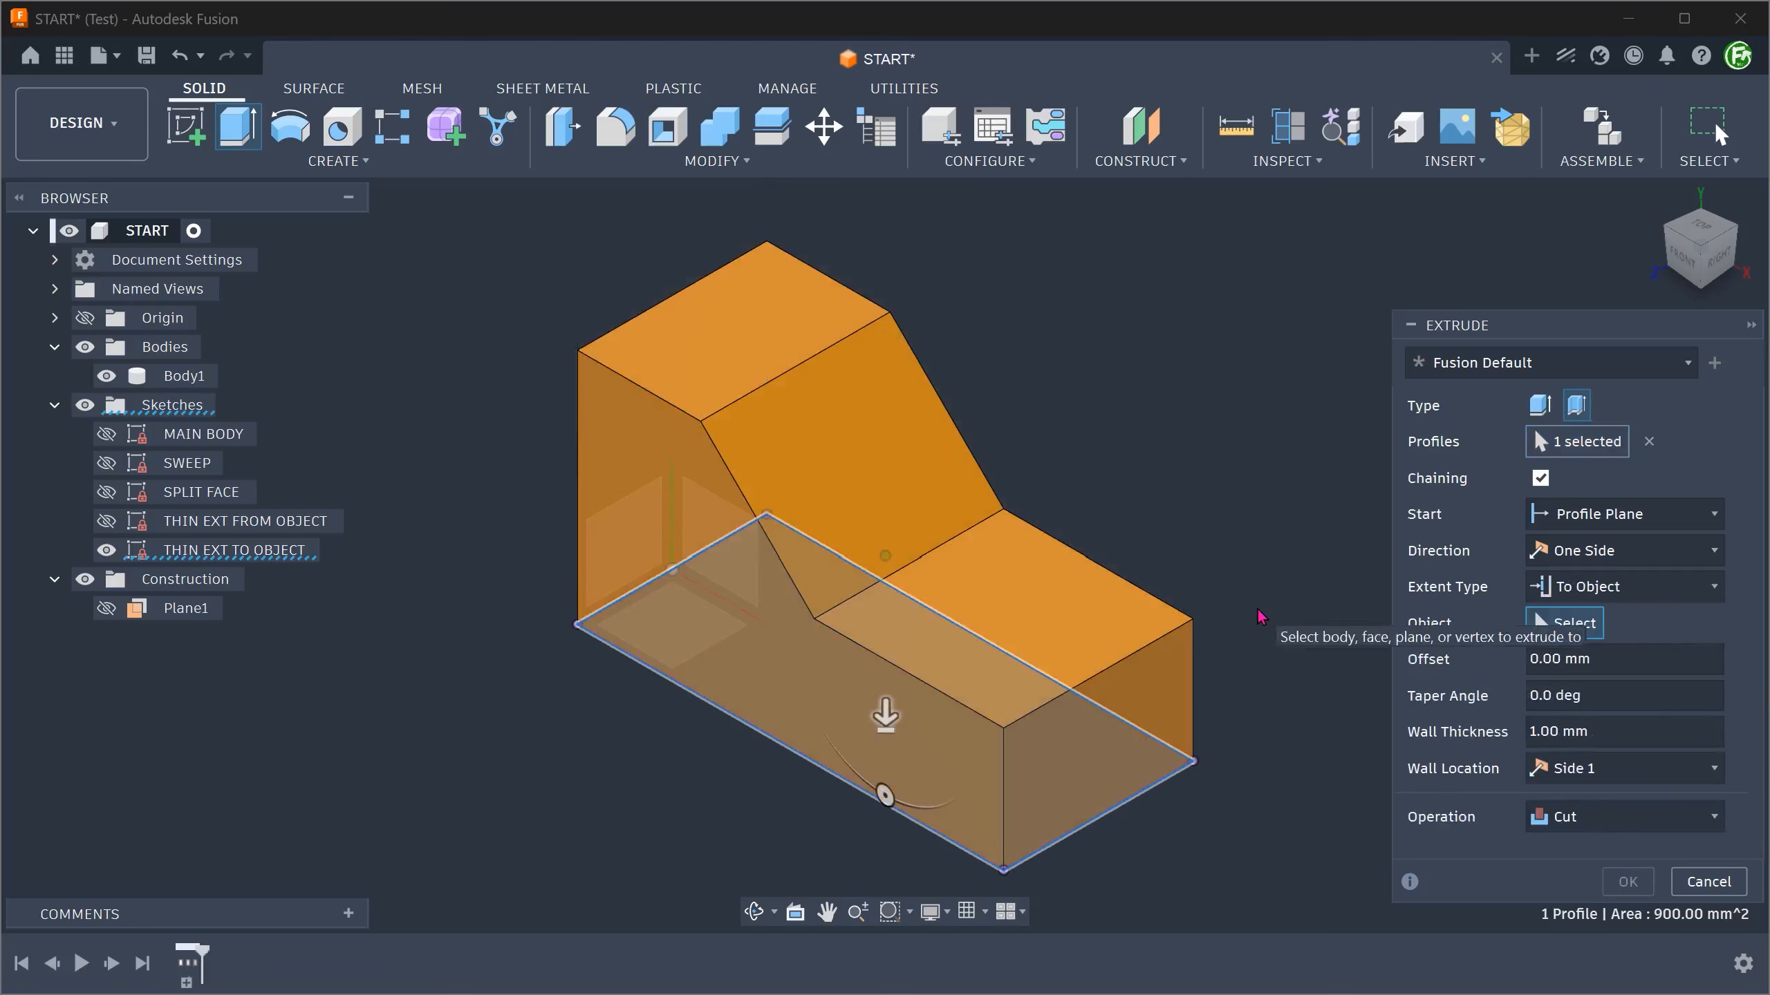
left_click(889, 435)
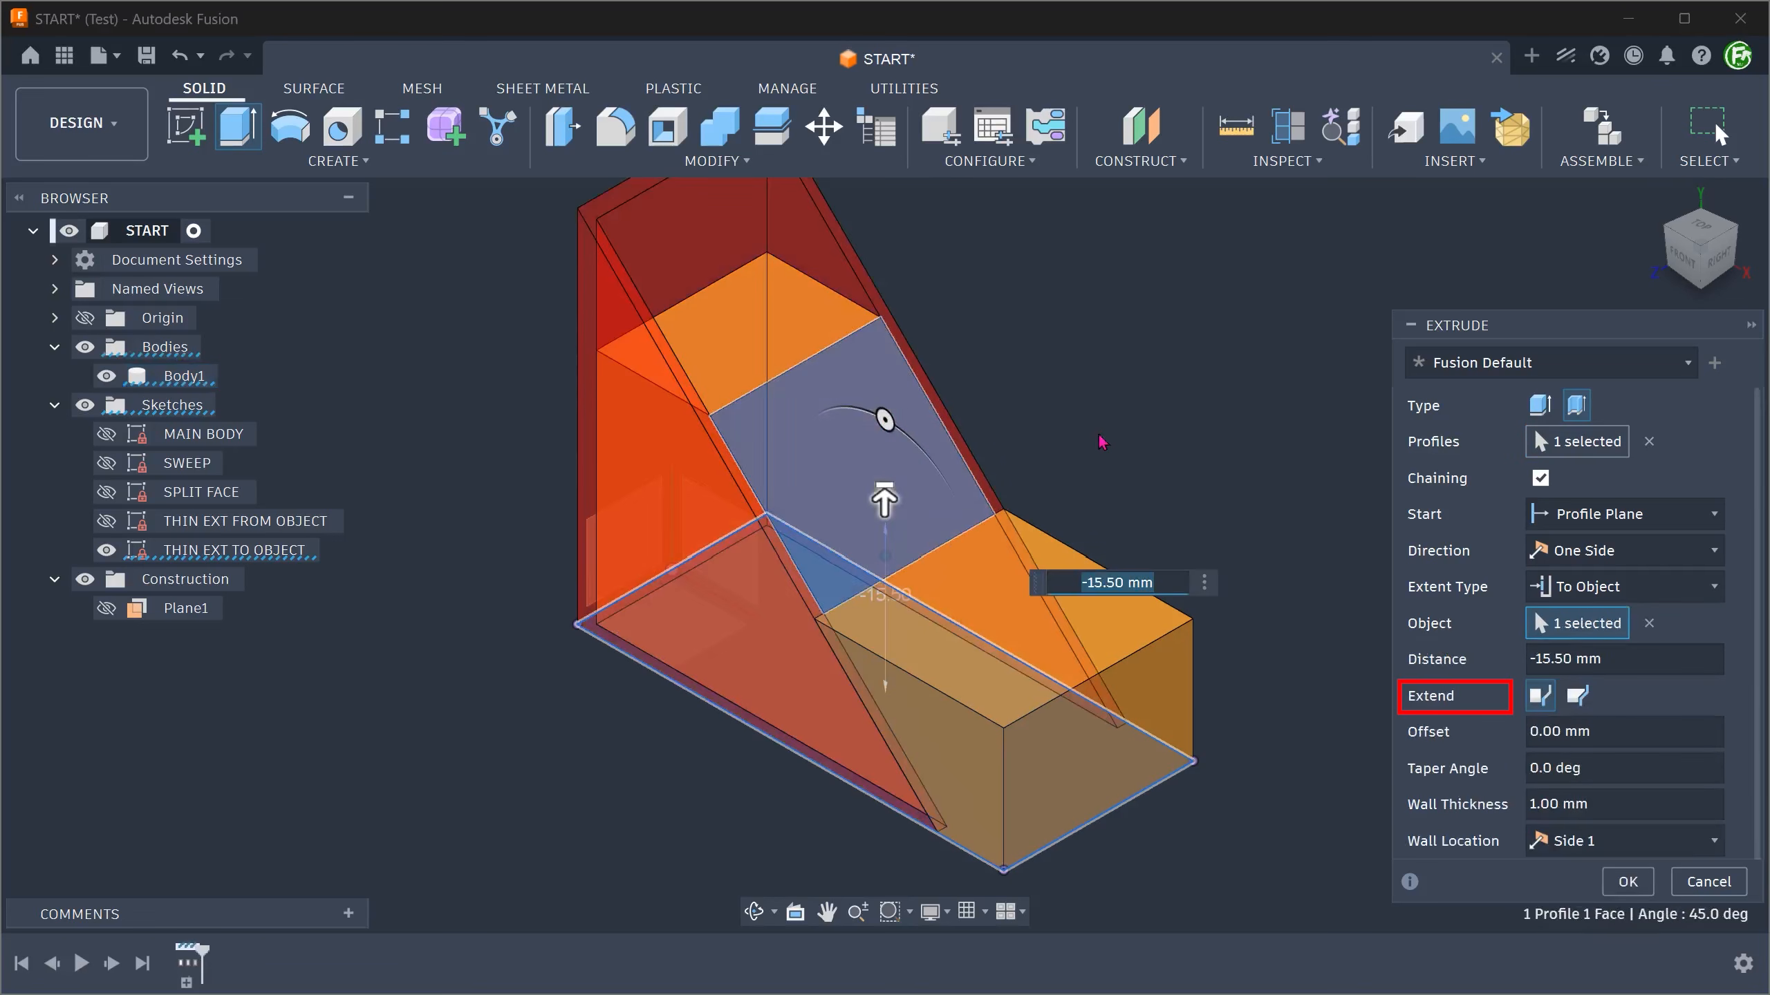
left_click(1578, 697)
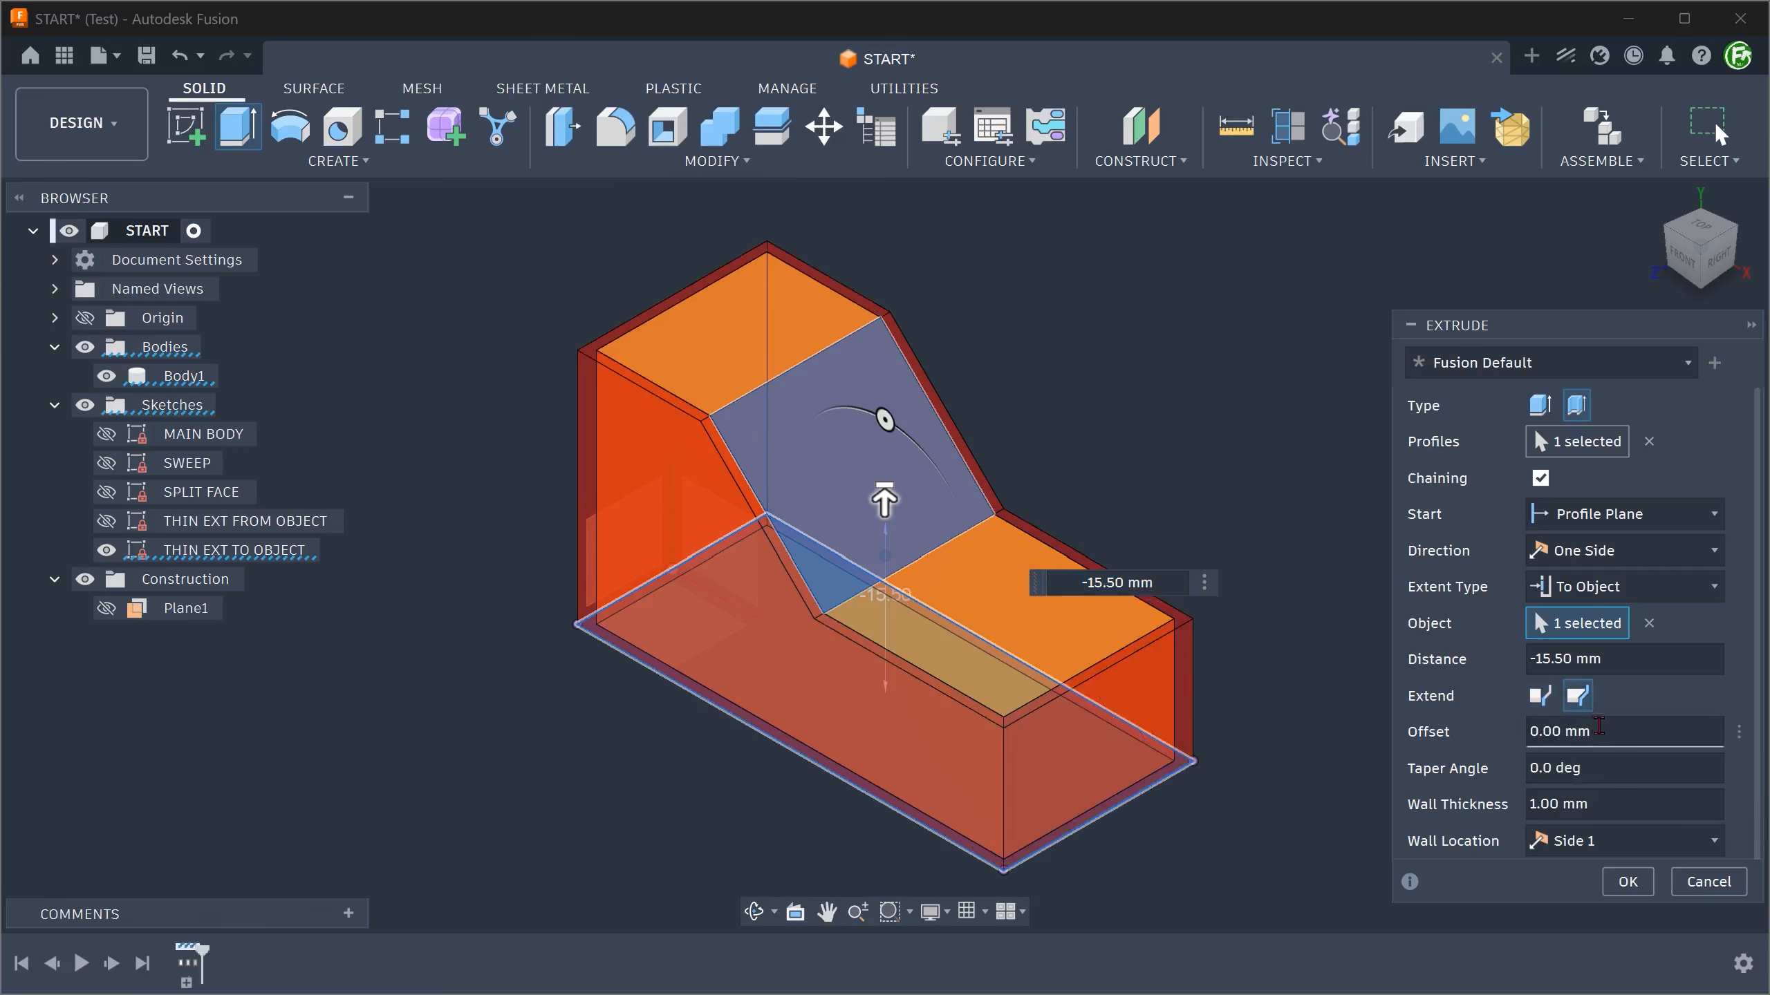
- Give the thin extrude a -3 mm offset and 2 mm wall thickness, and join it to the body as a raised lip
left_click(1533, 732)
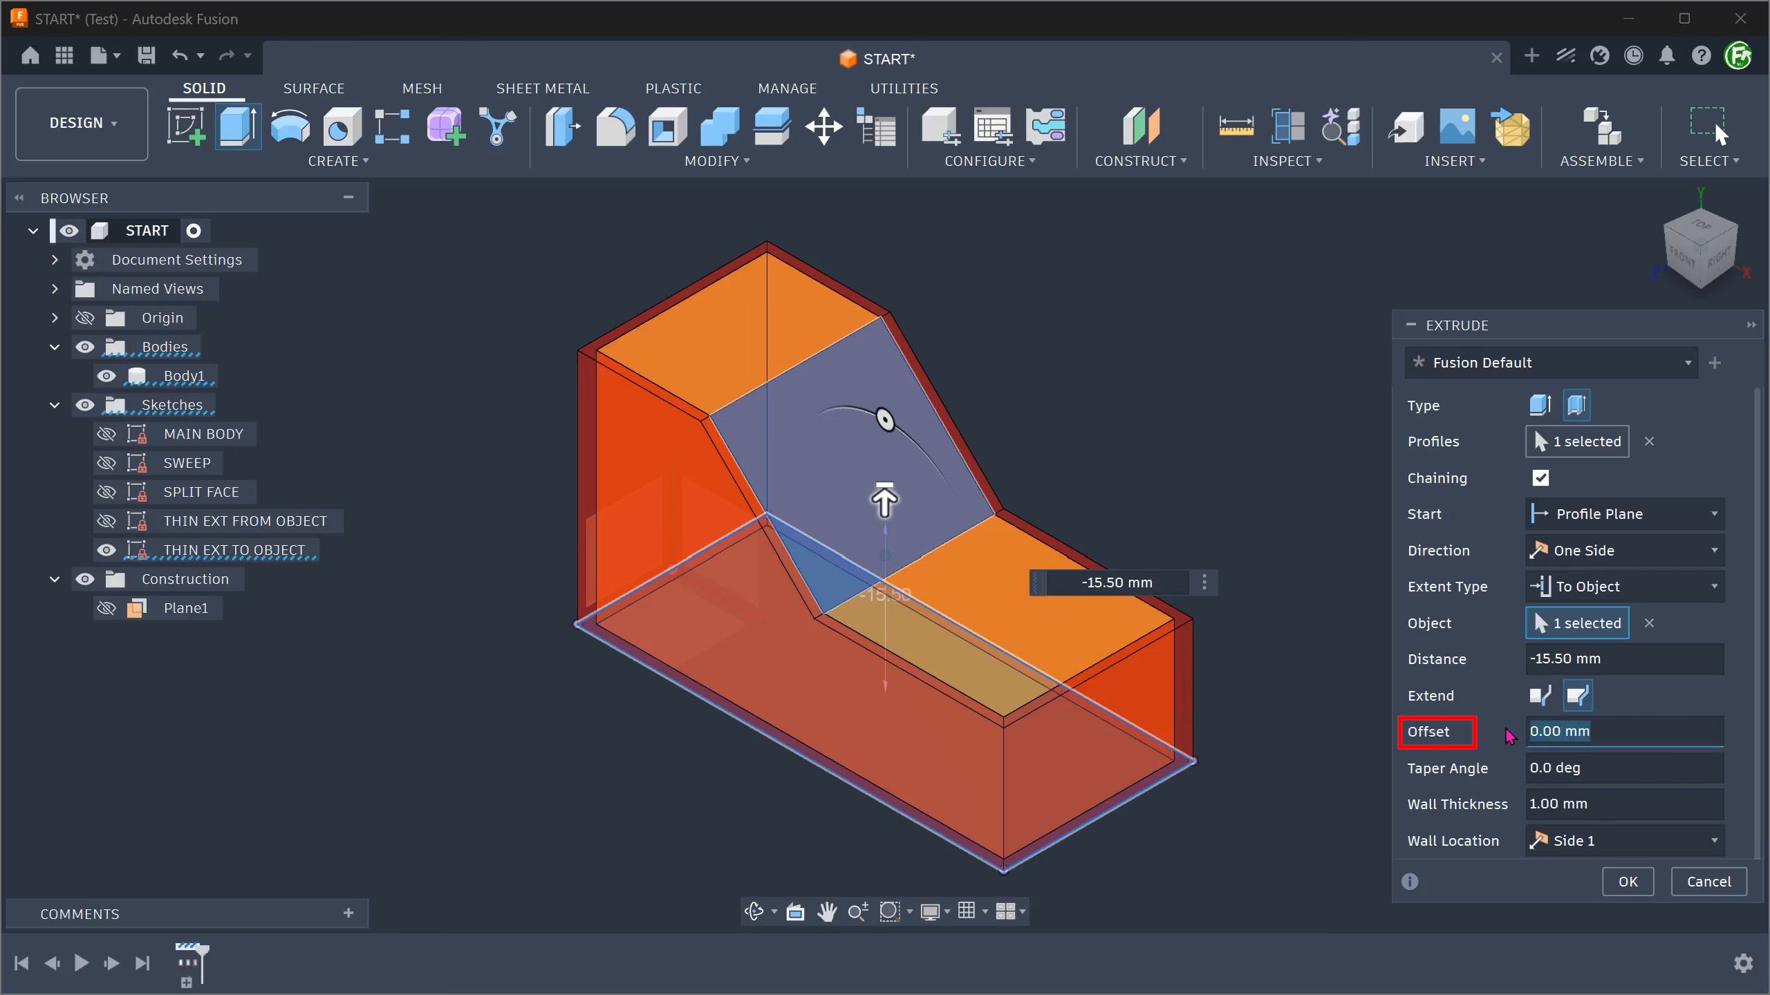
type("3")
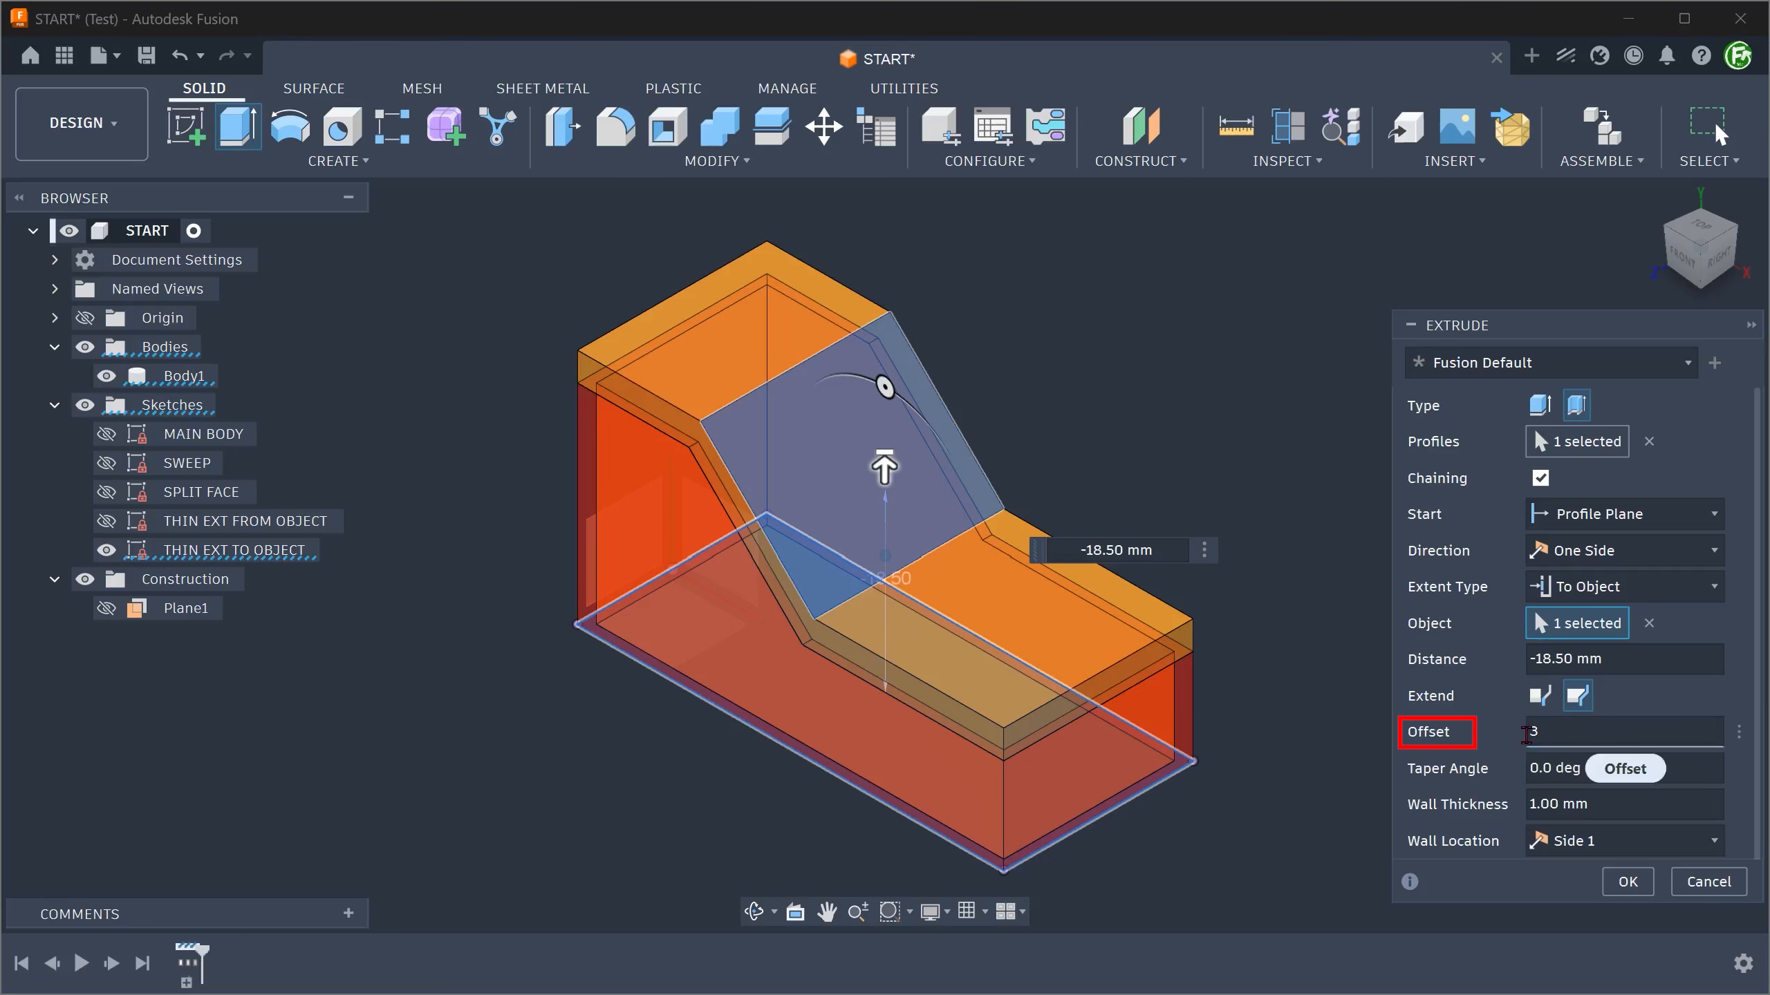
type("-")
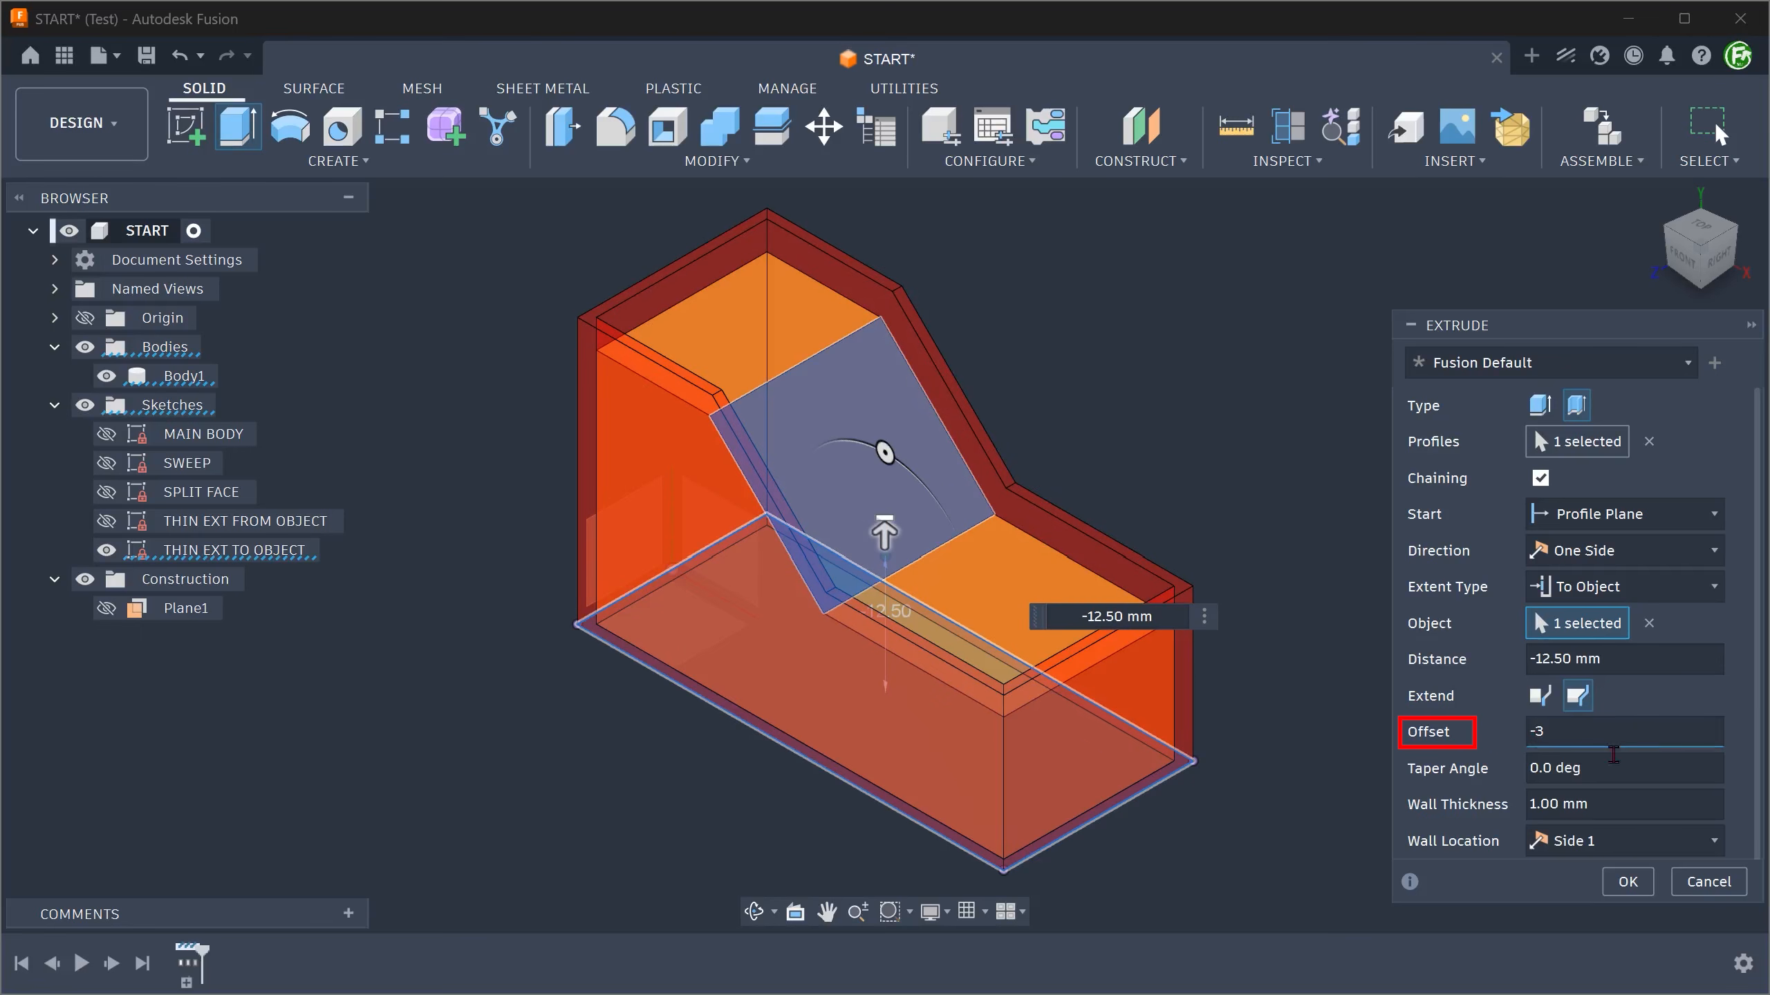
scroll(1767, 826, "down", 1)
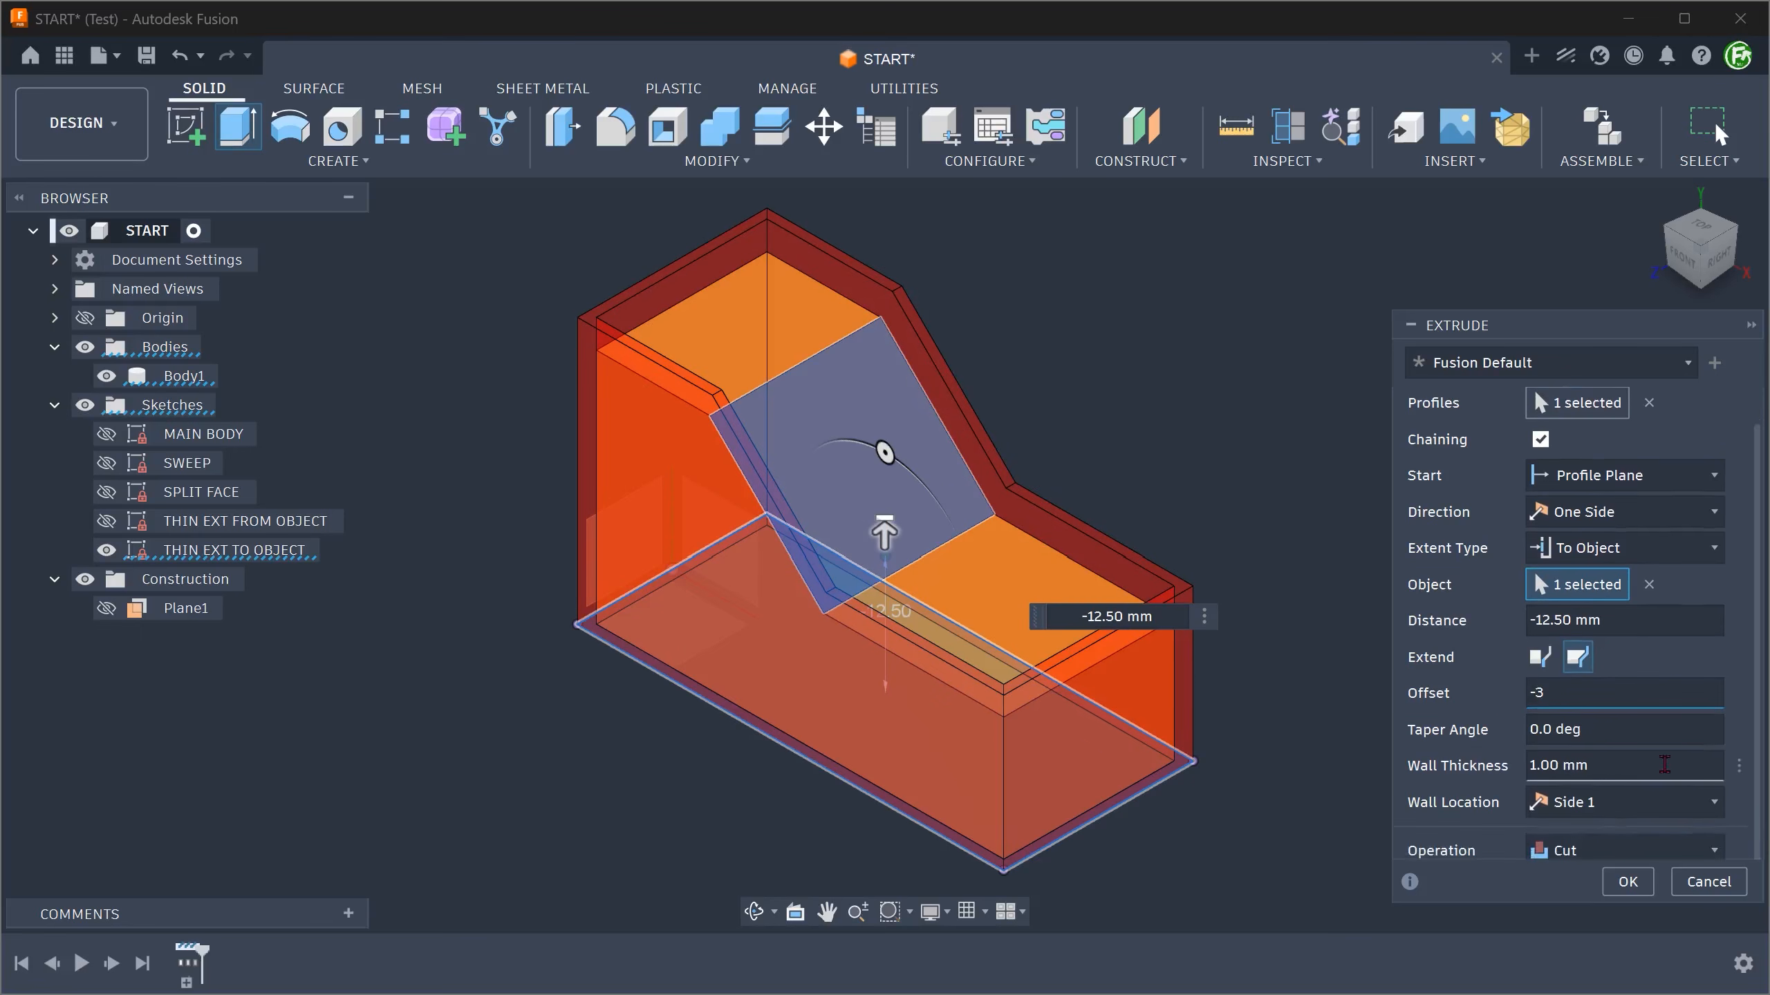
left_click(1524, 765)
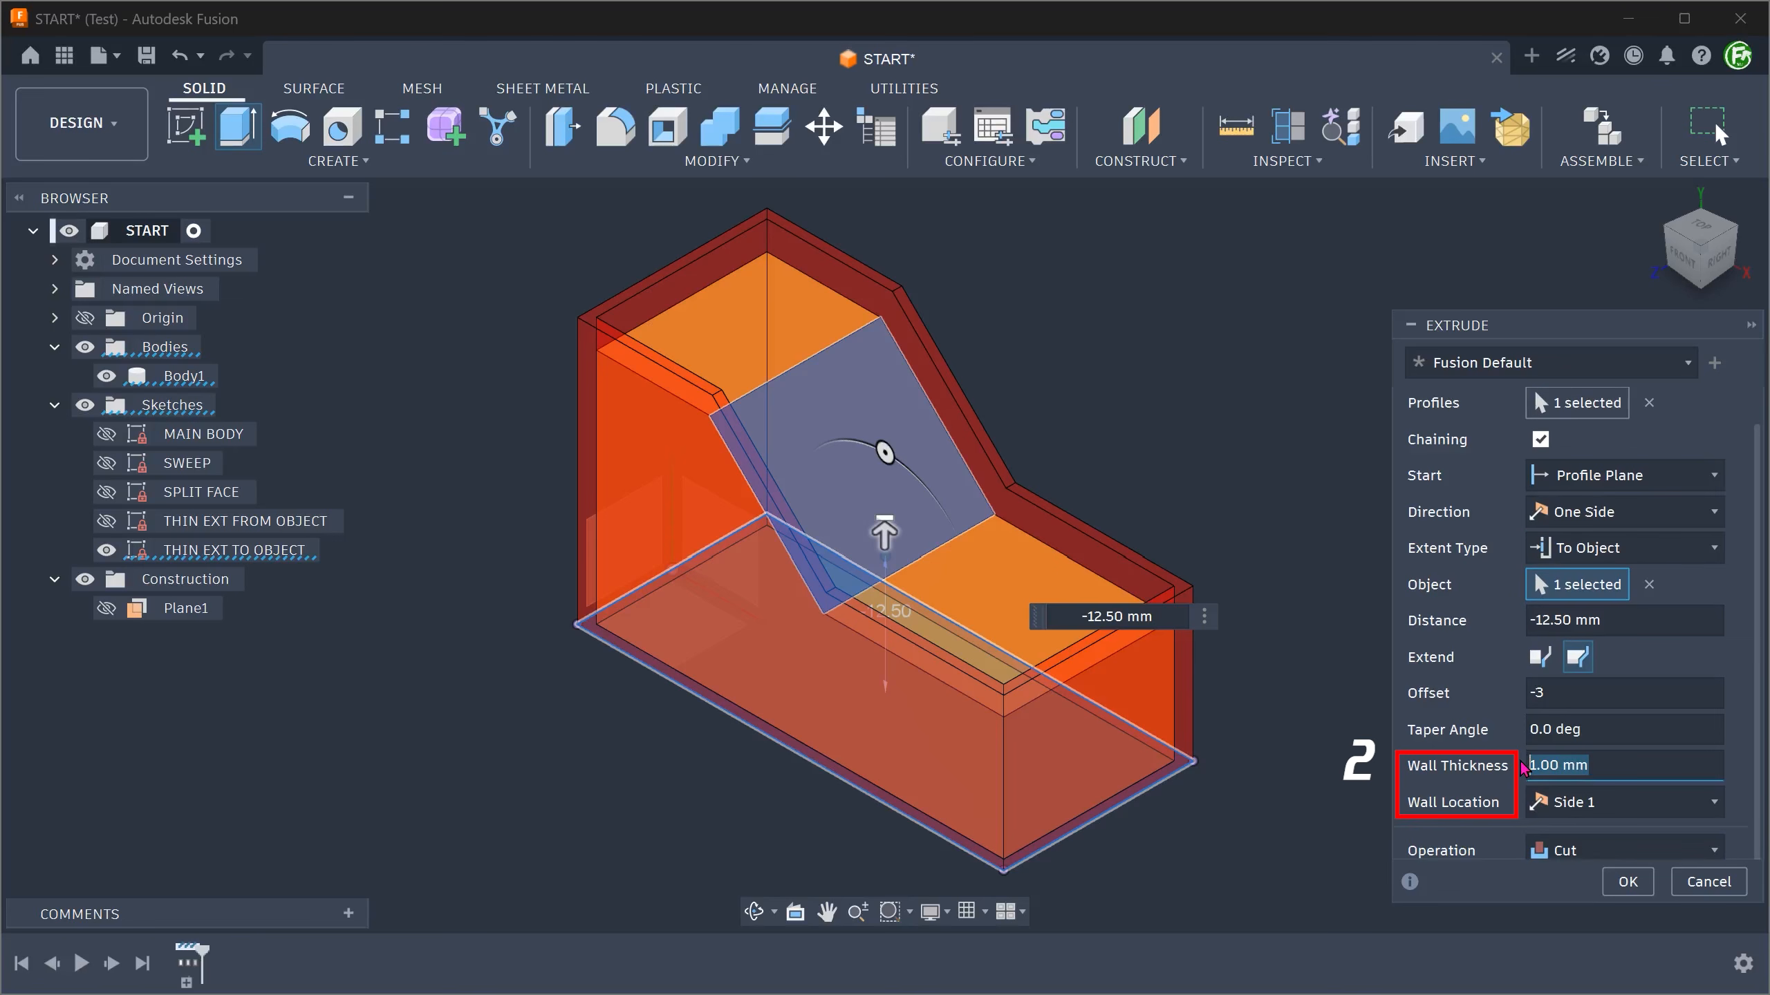
type("2")
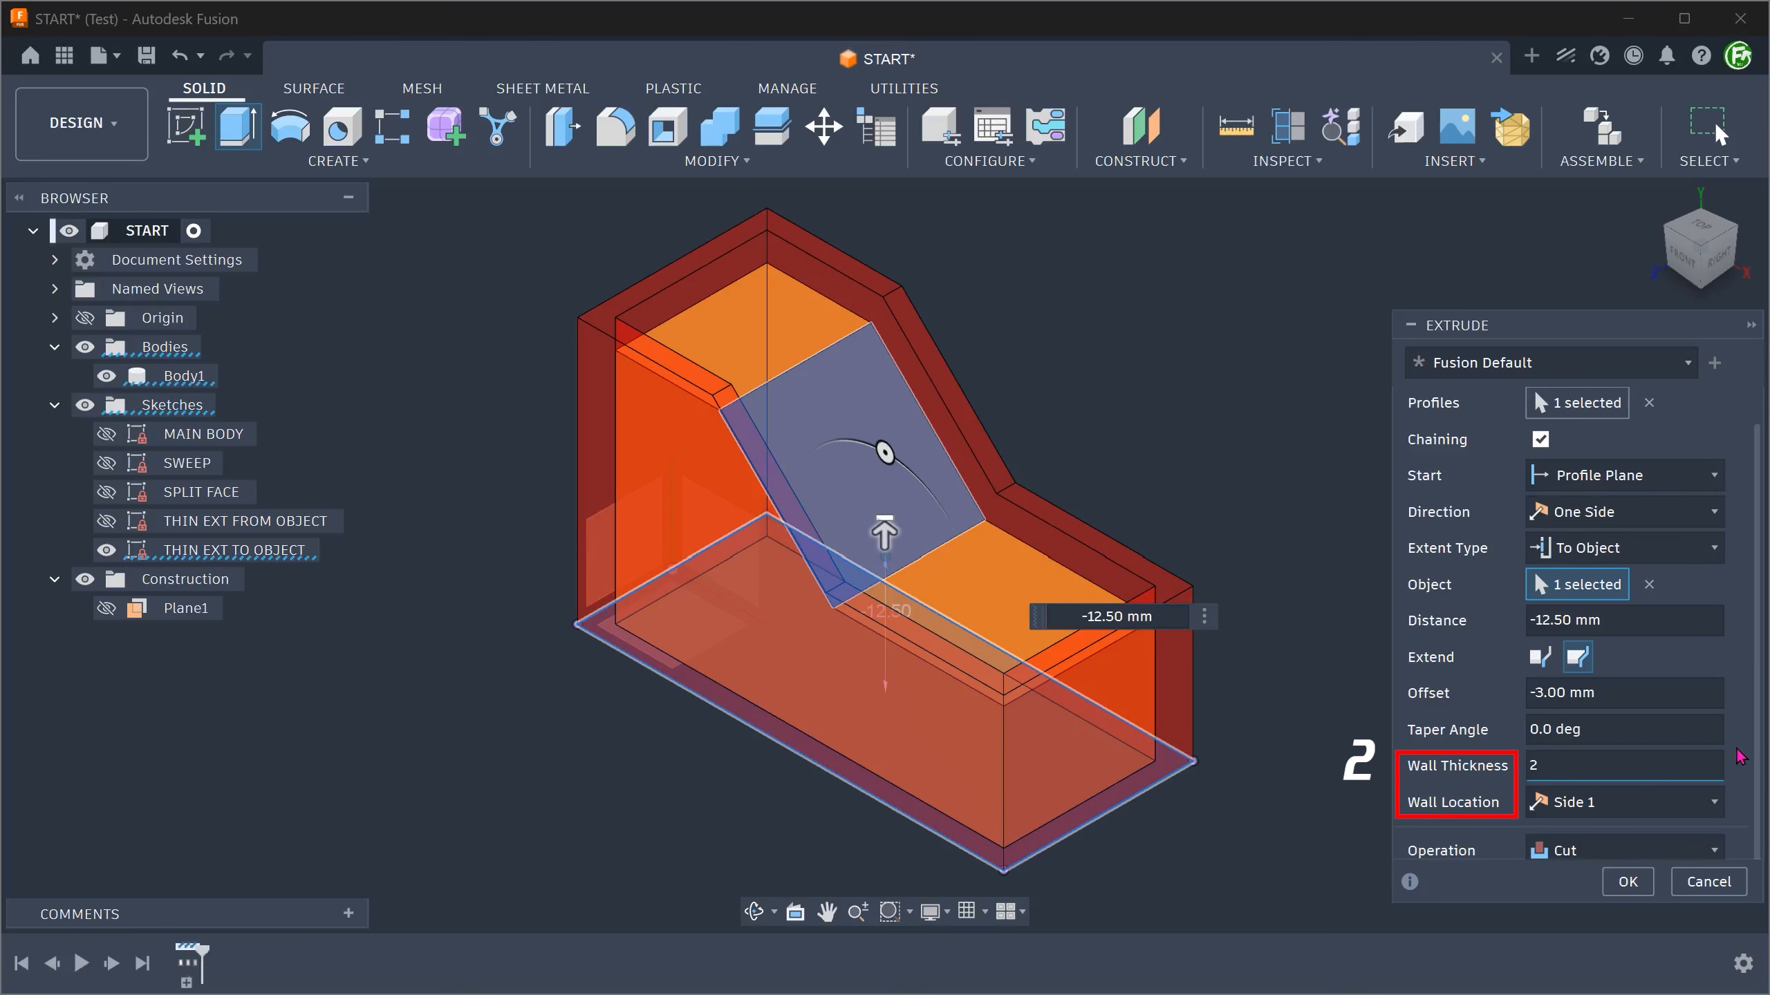
left_click(1719, 850)
left_click(1682, 886)
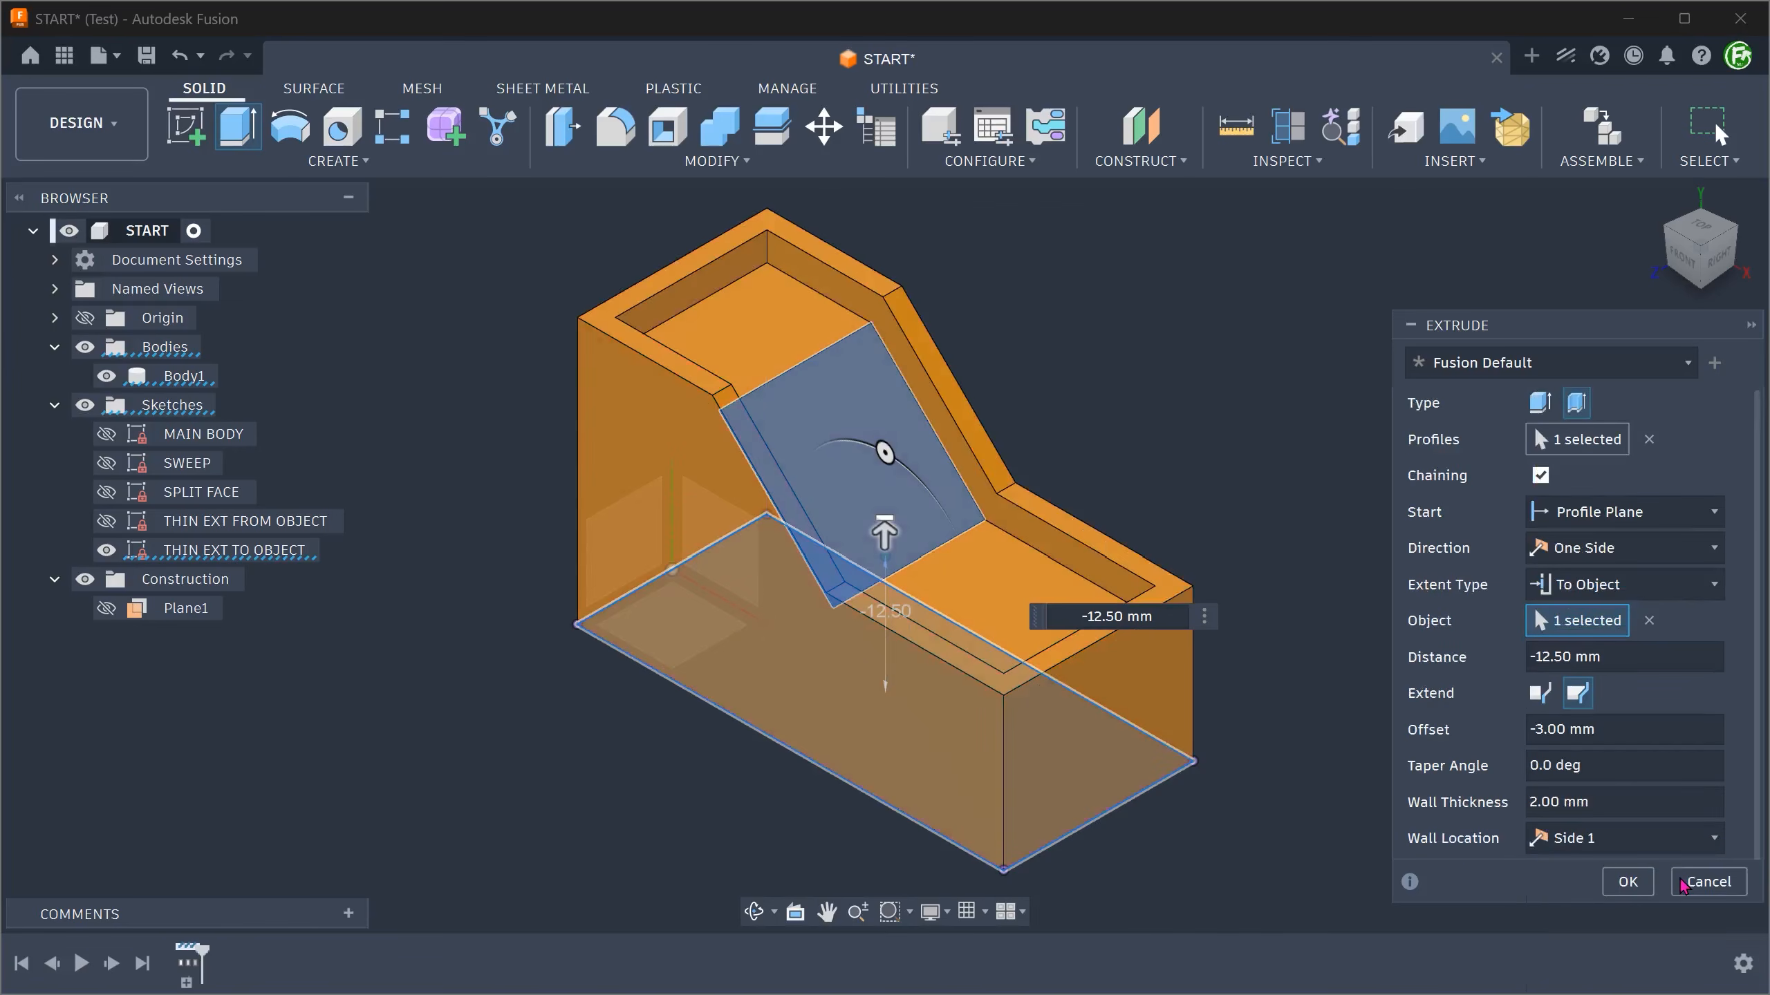
left_click(1623, 880)
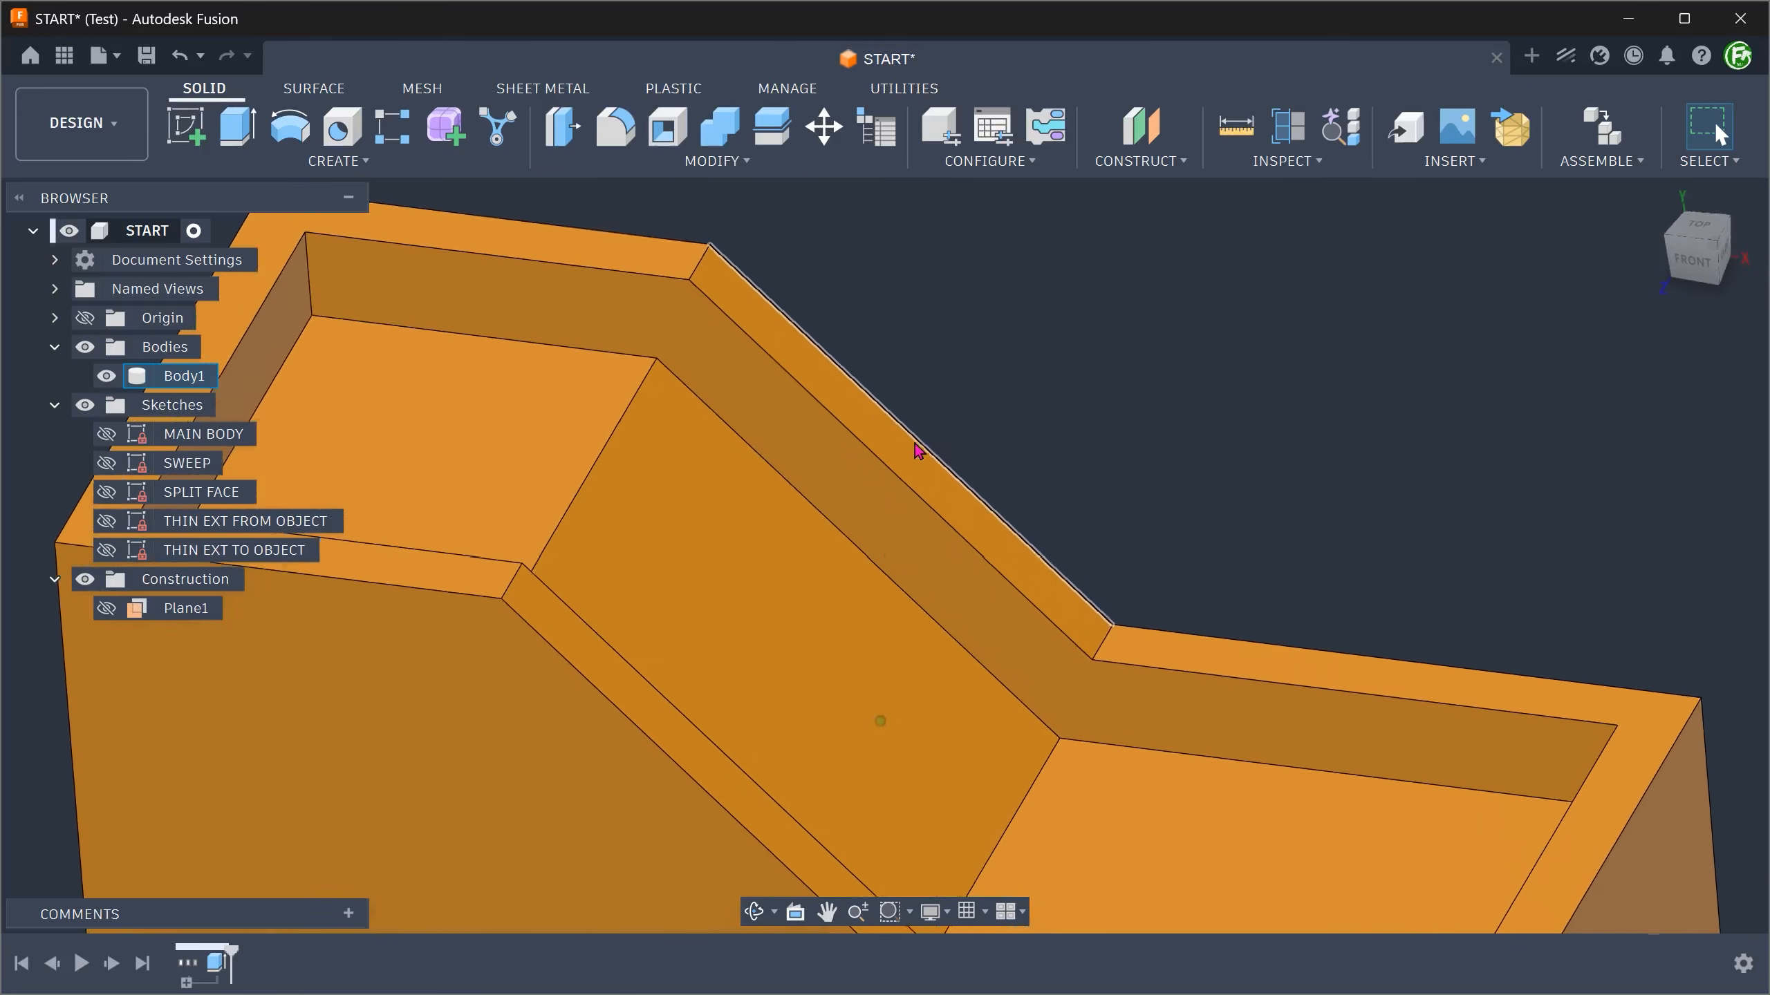
- Measure the distance between the extruded lip's sloped top face and the recessed sloped face
left_click(906, 463)
left_click(790, 605, "ctrl")
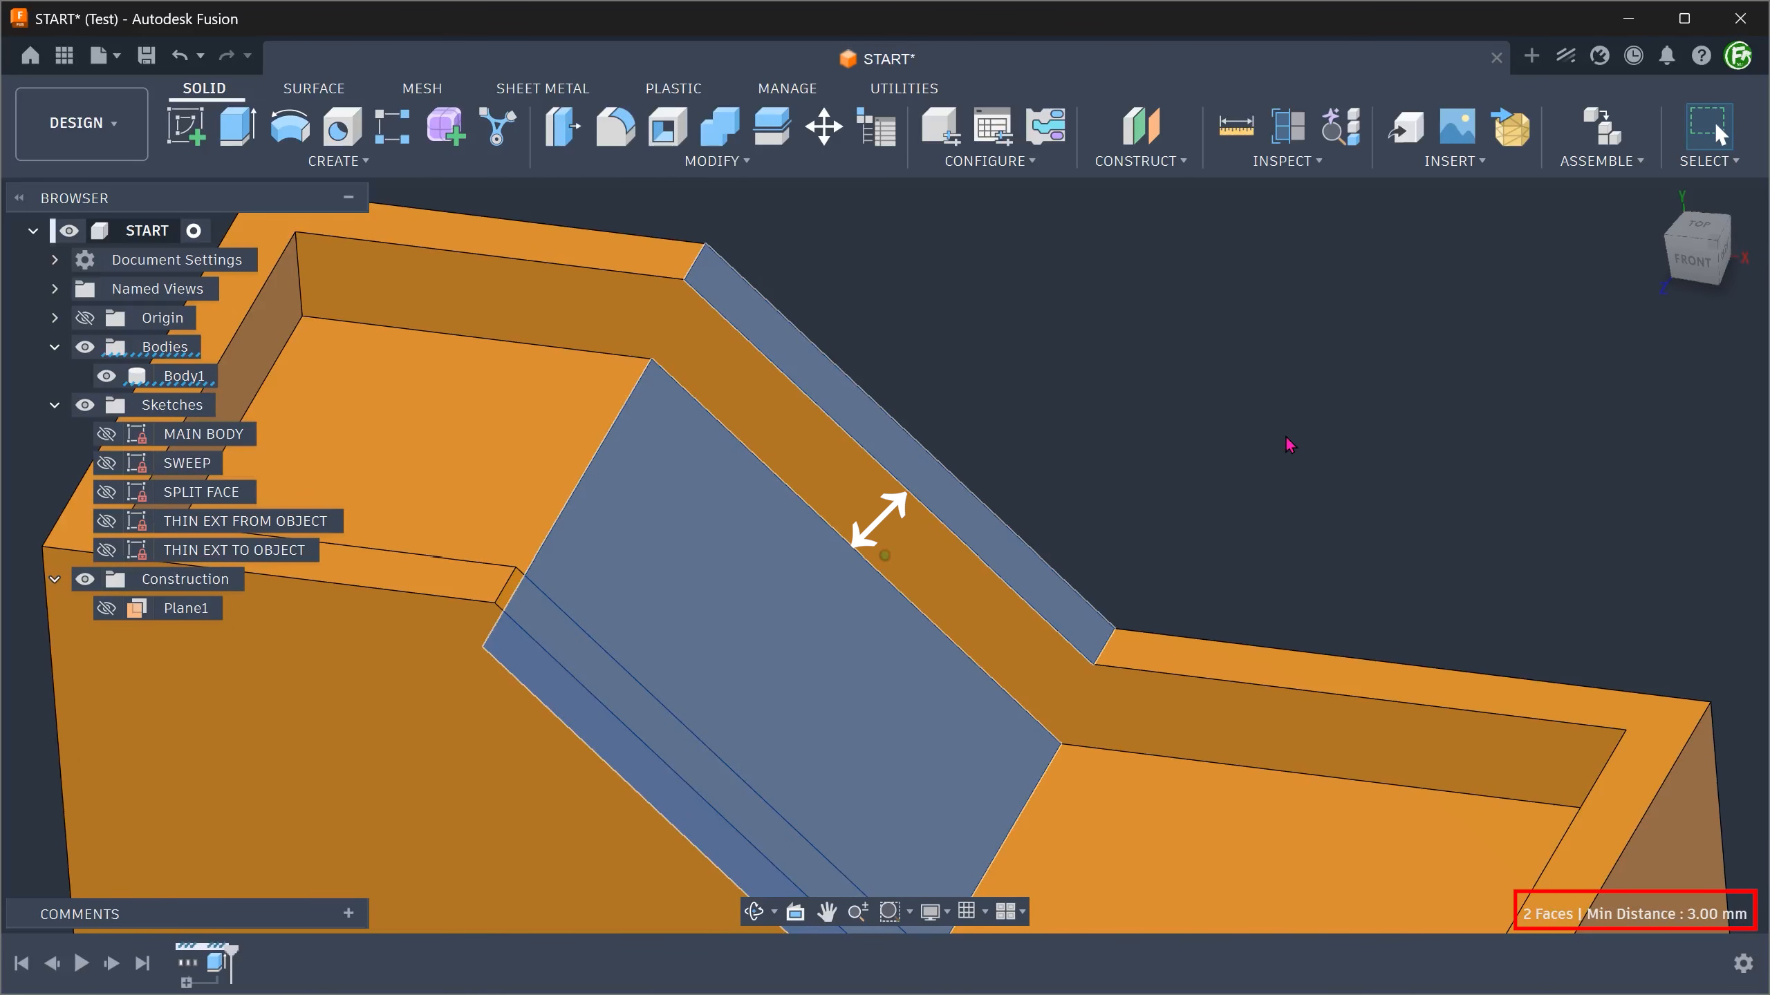
left_click(1115, 382)
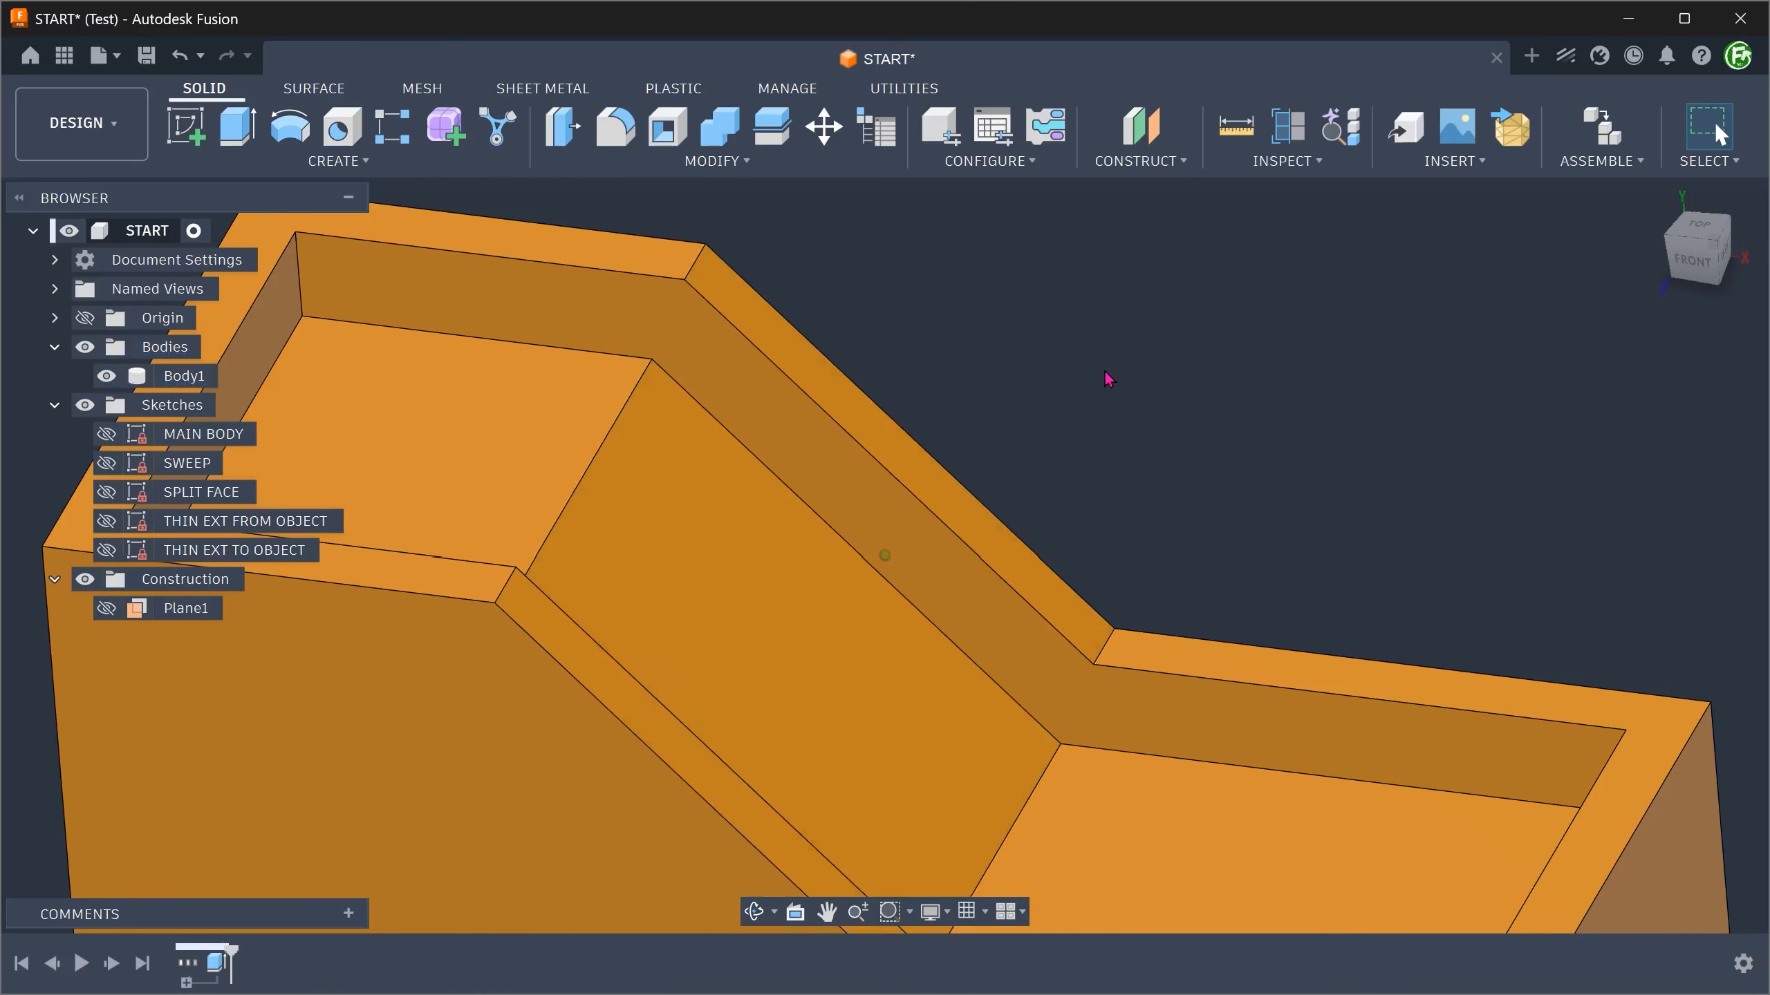
scroll(975, 293, "up", 3)
scroll(967, 290, "up", 3)
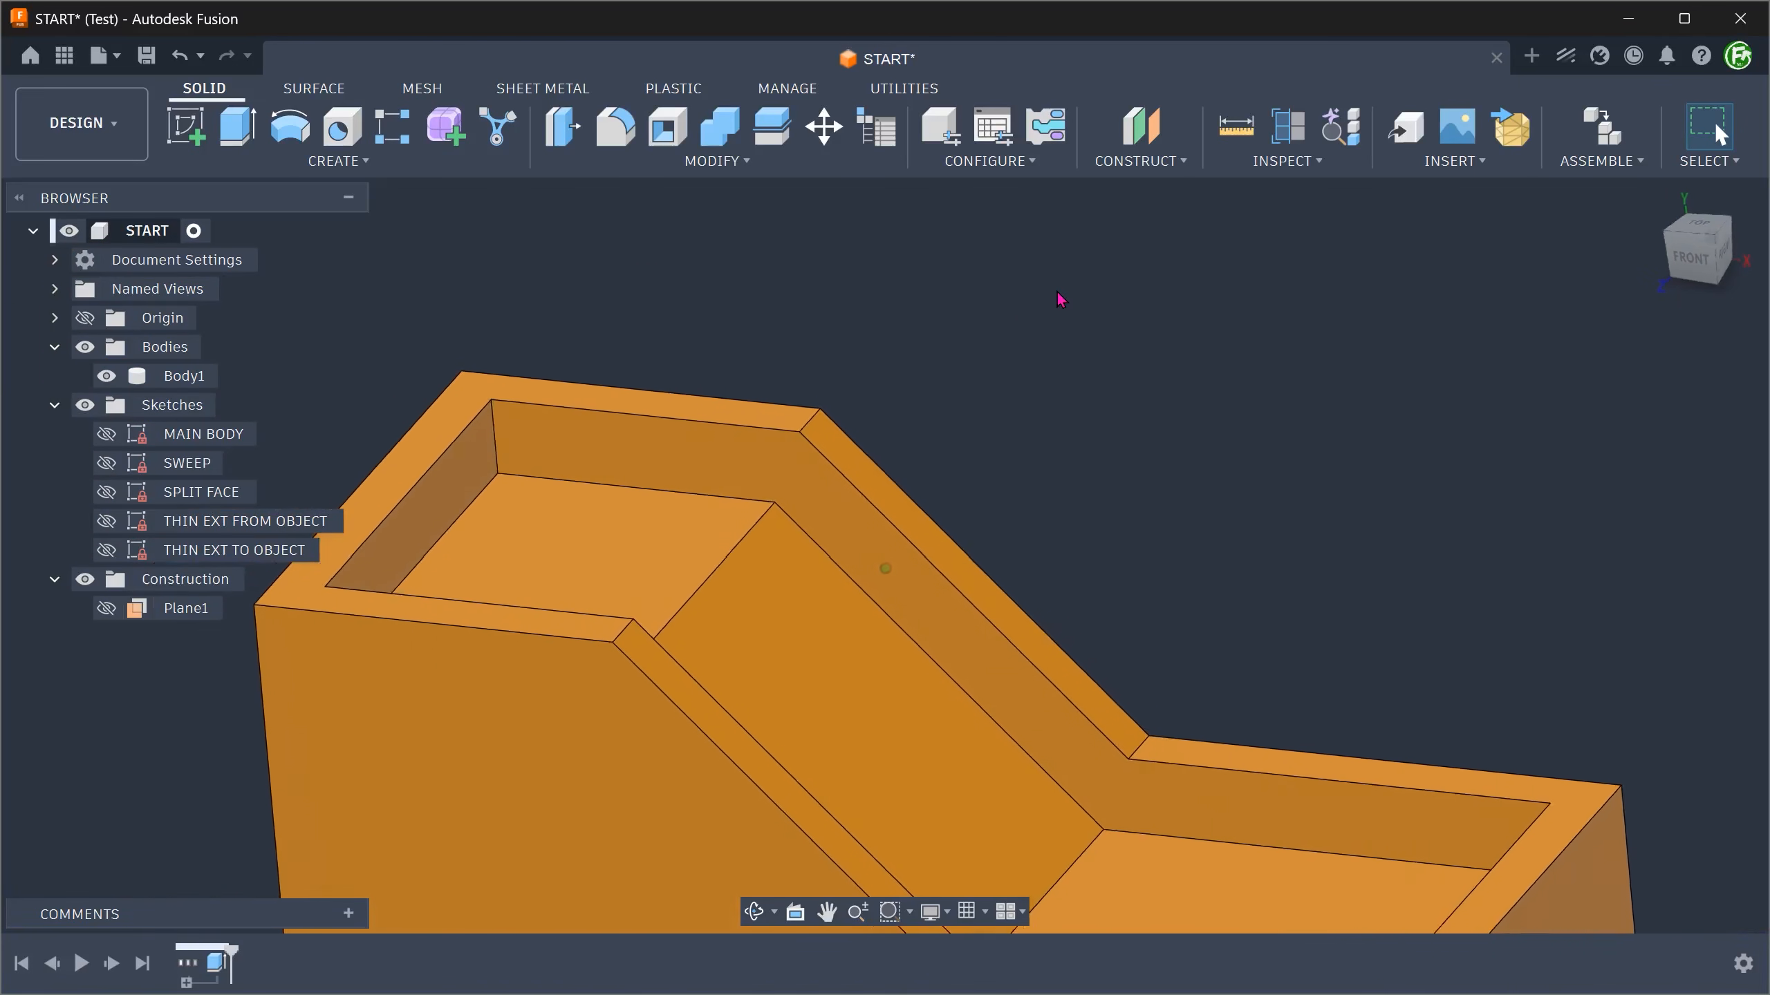
- Show the SWEEP sketch and inspect its small rectangular profile at the lower front corner of the body
left_click(1653, 196)
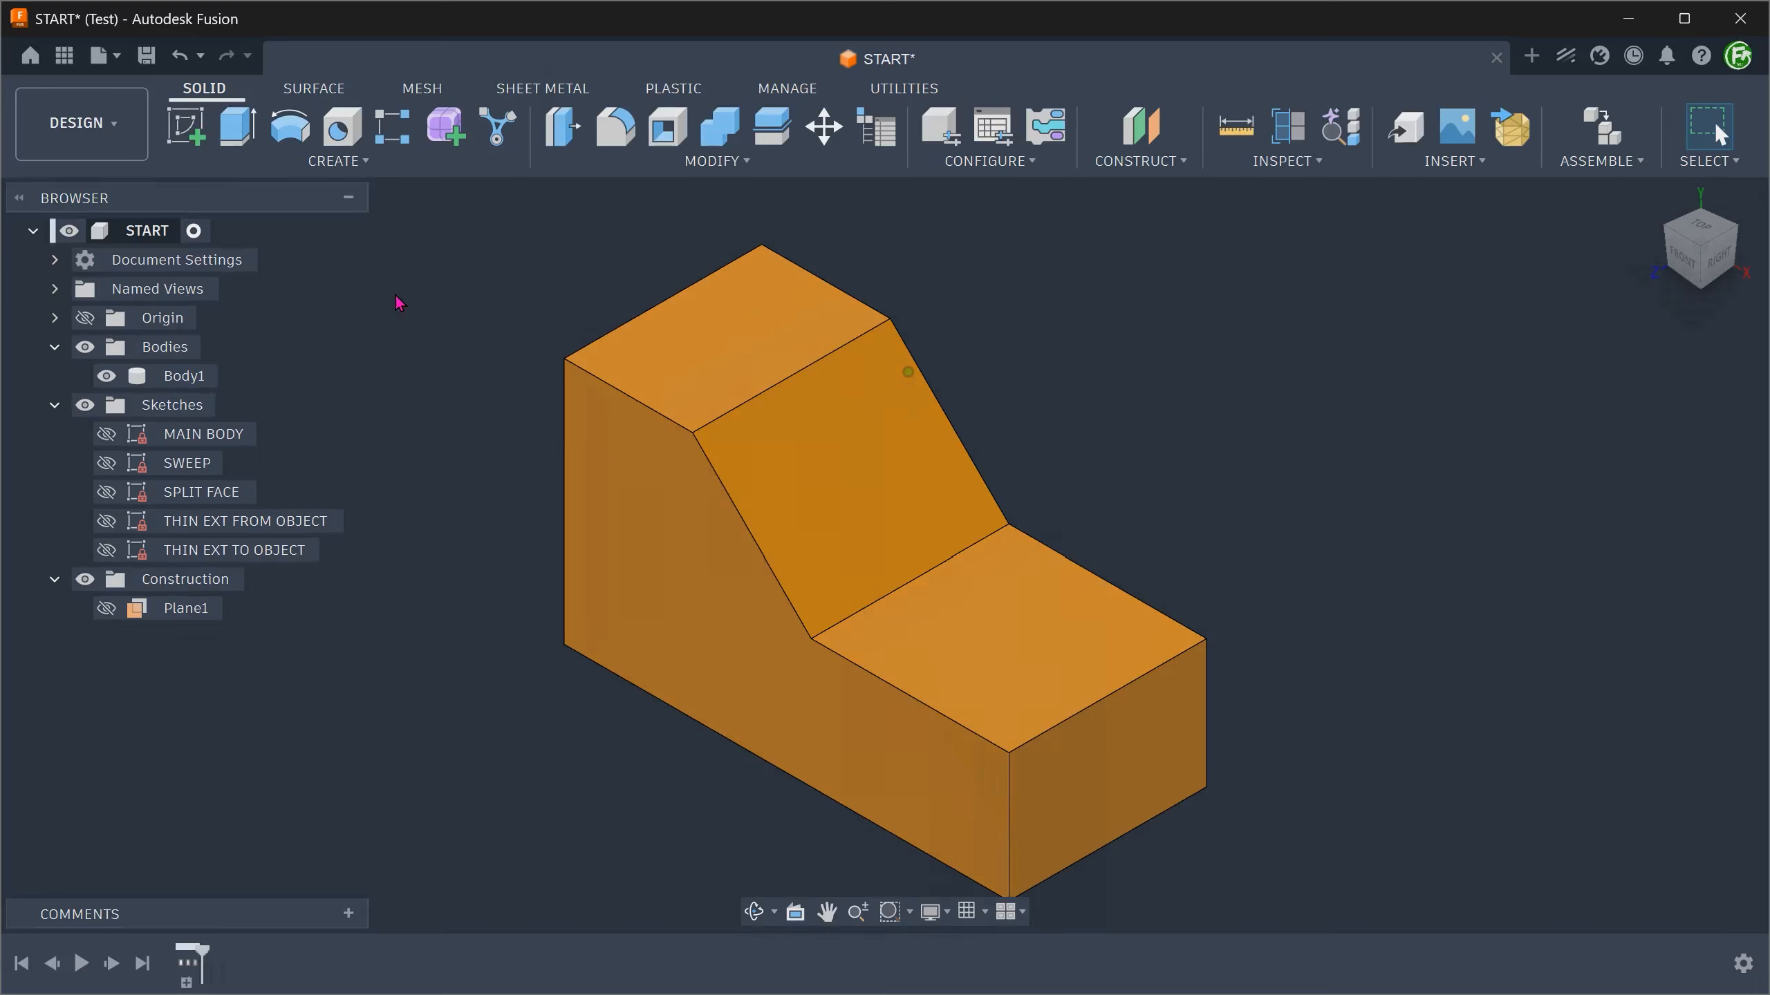
left_click(108, 464)
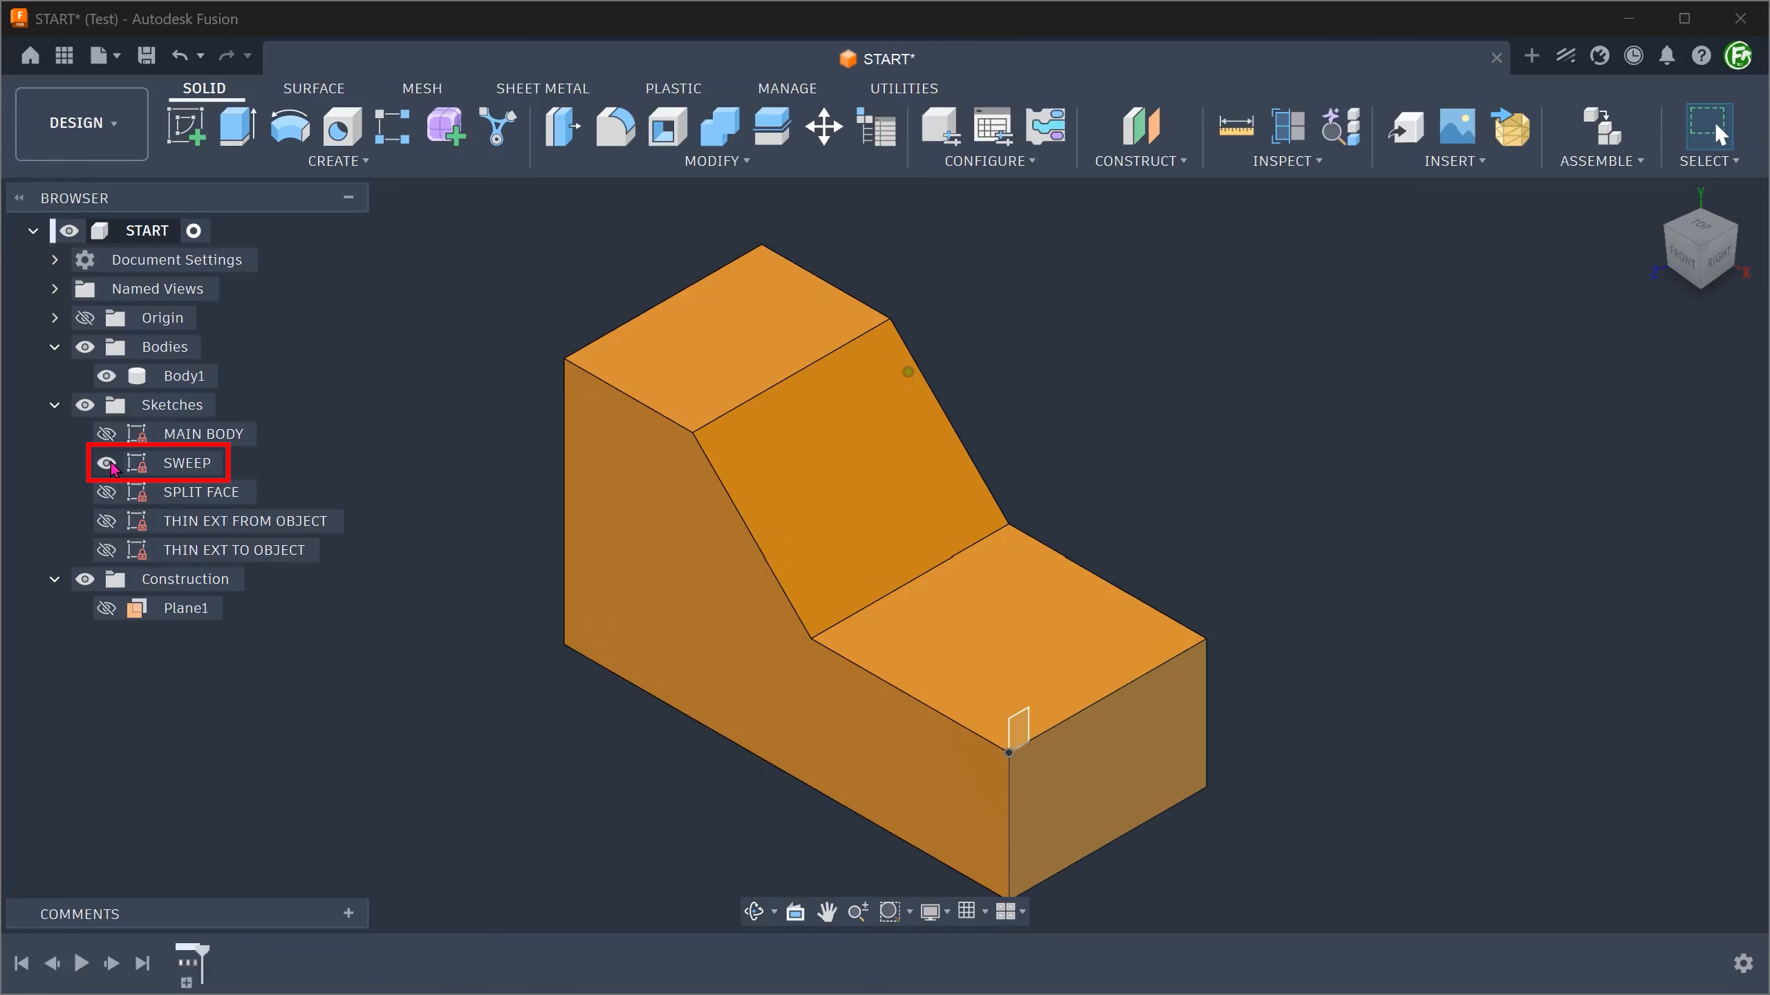
middle_click_drag(425, 699, 836, 825, "shift")
left_click(1003, 703)
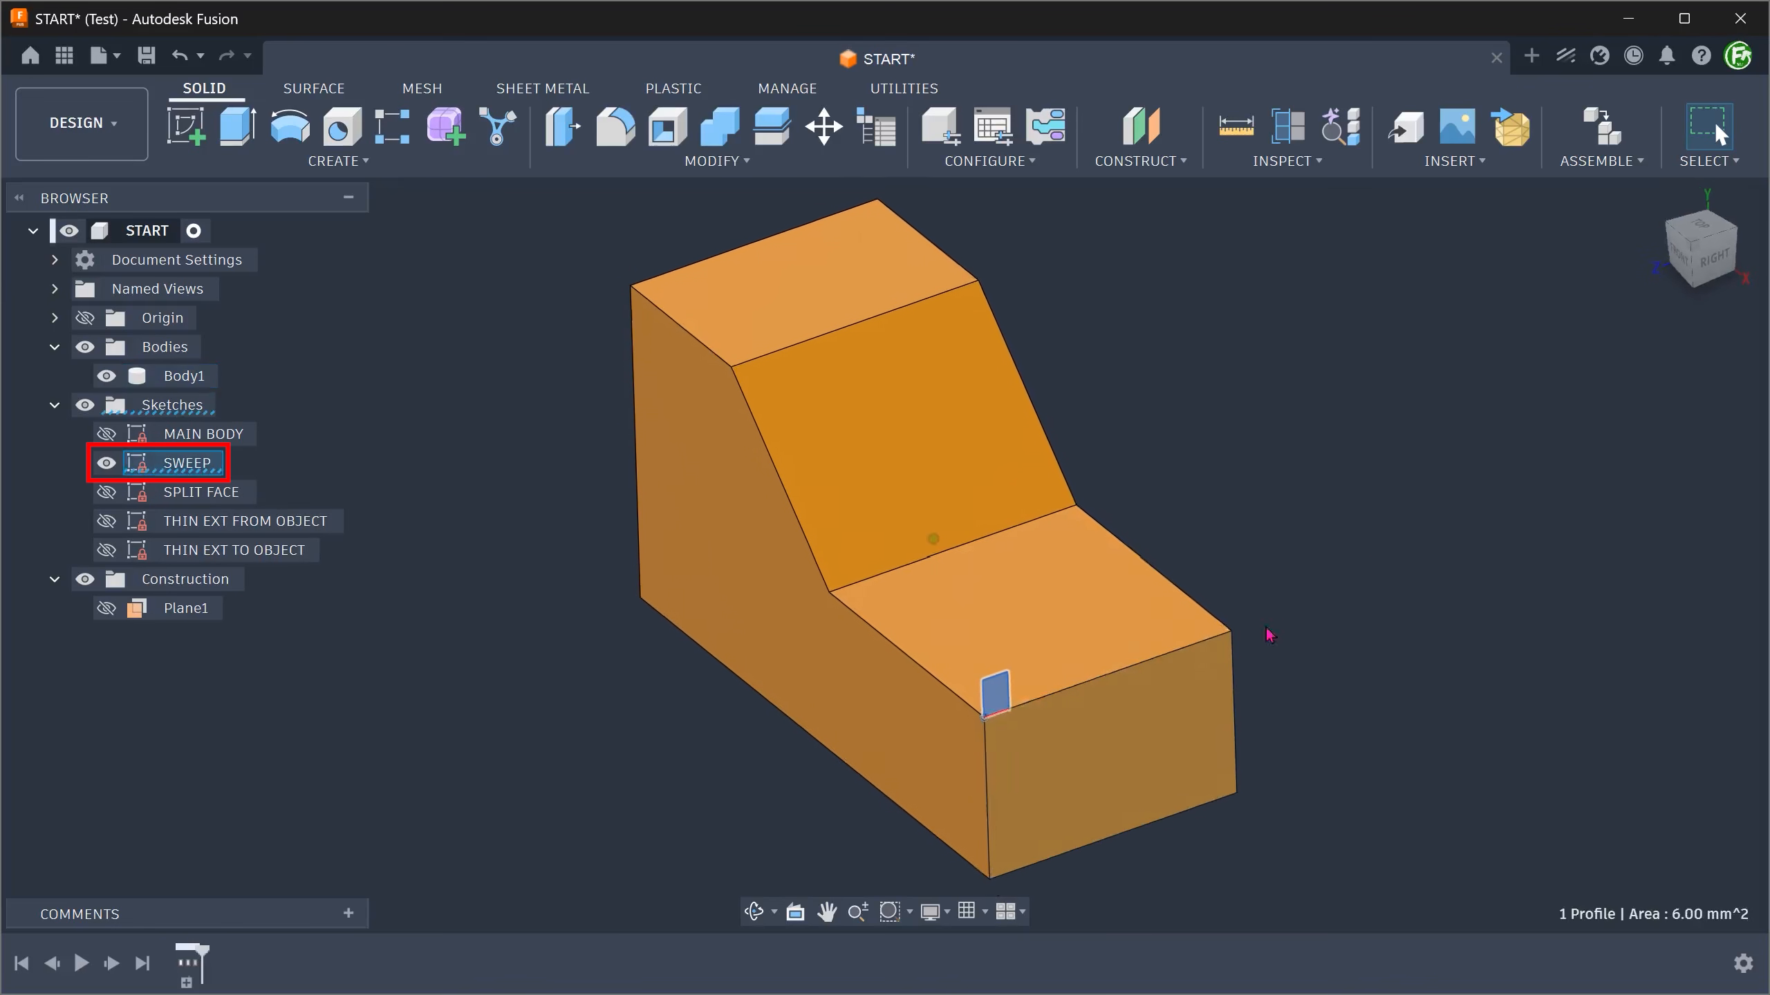
middle_click_drag(1267, 632, 1133, 376, "shift")
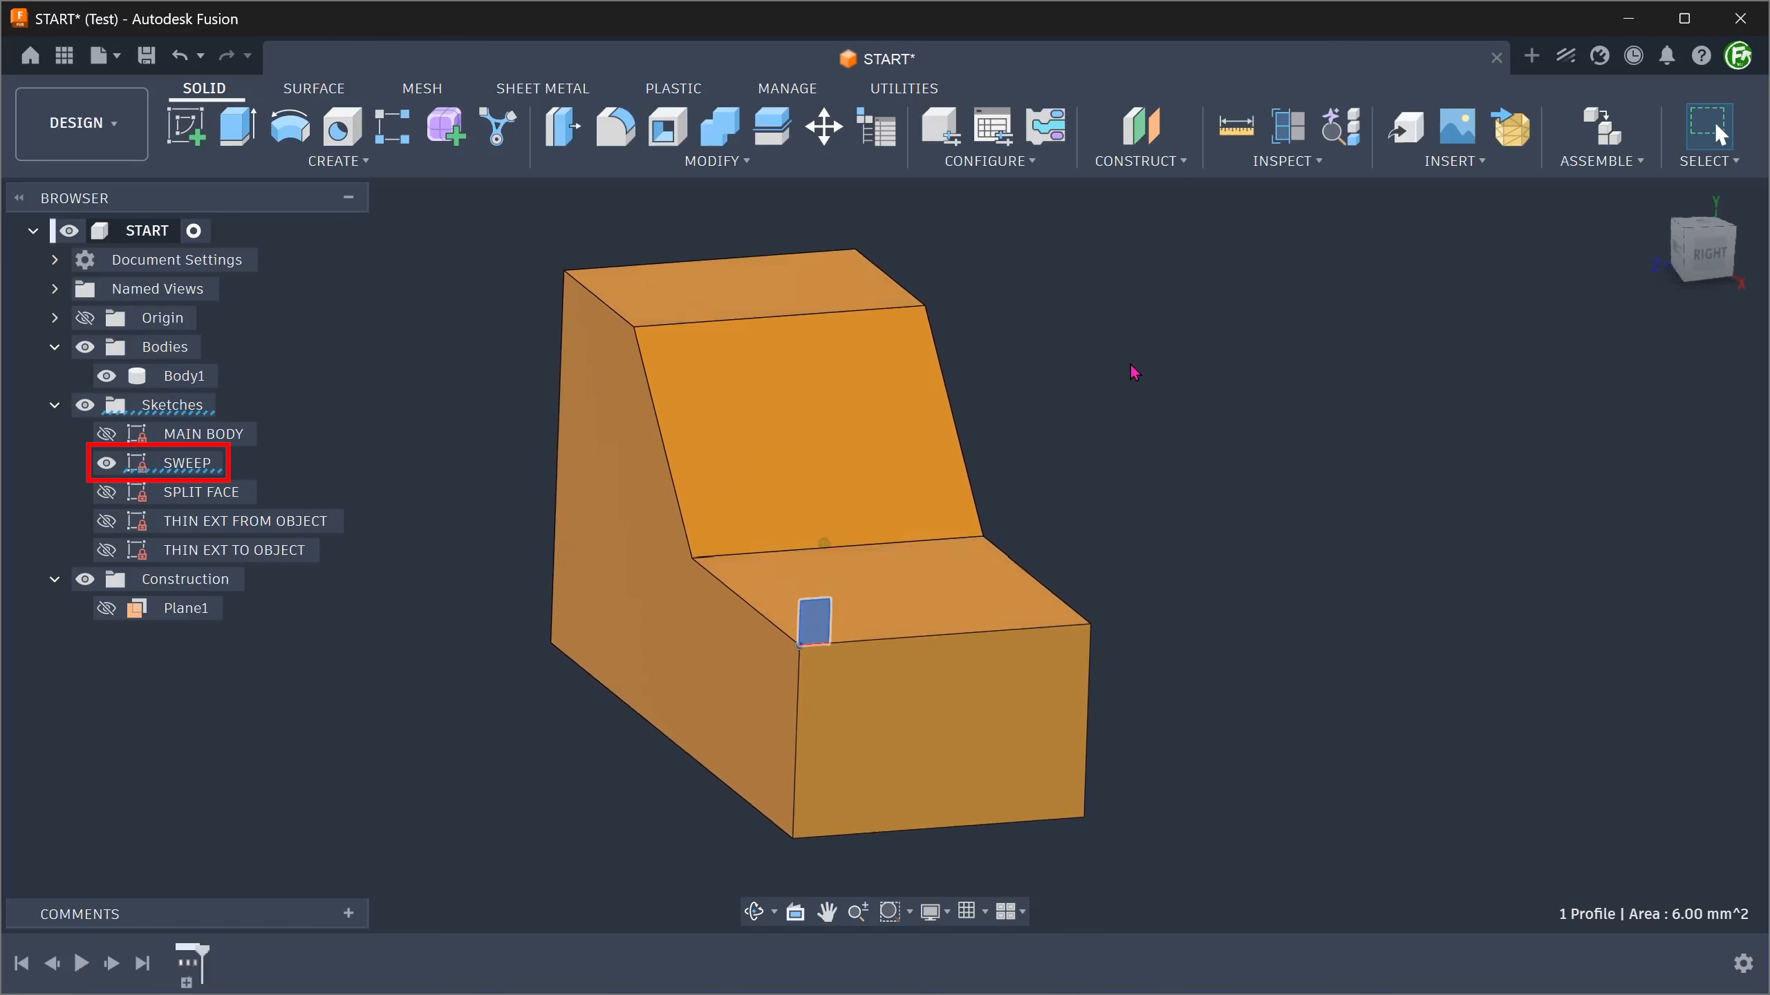
left_click(1134, 376)
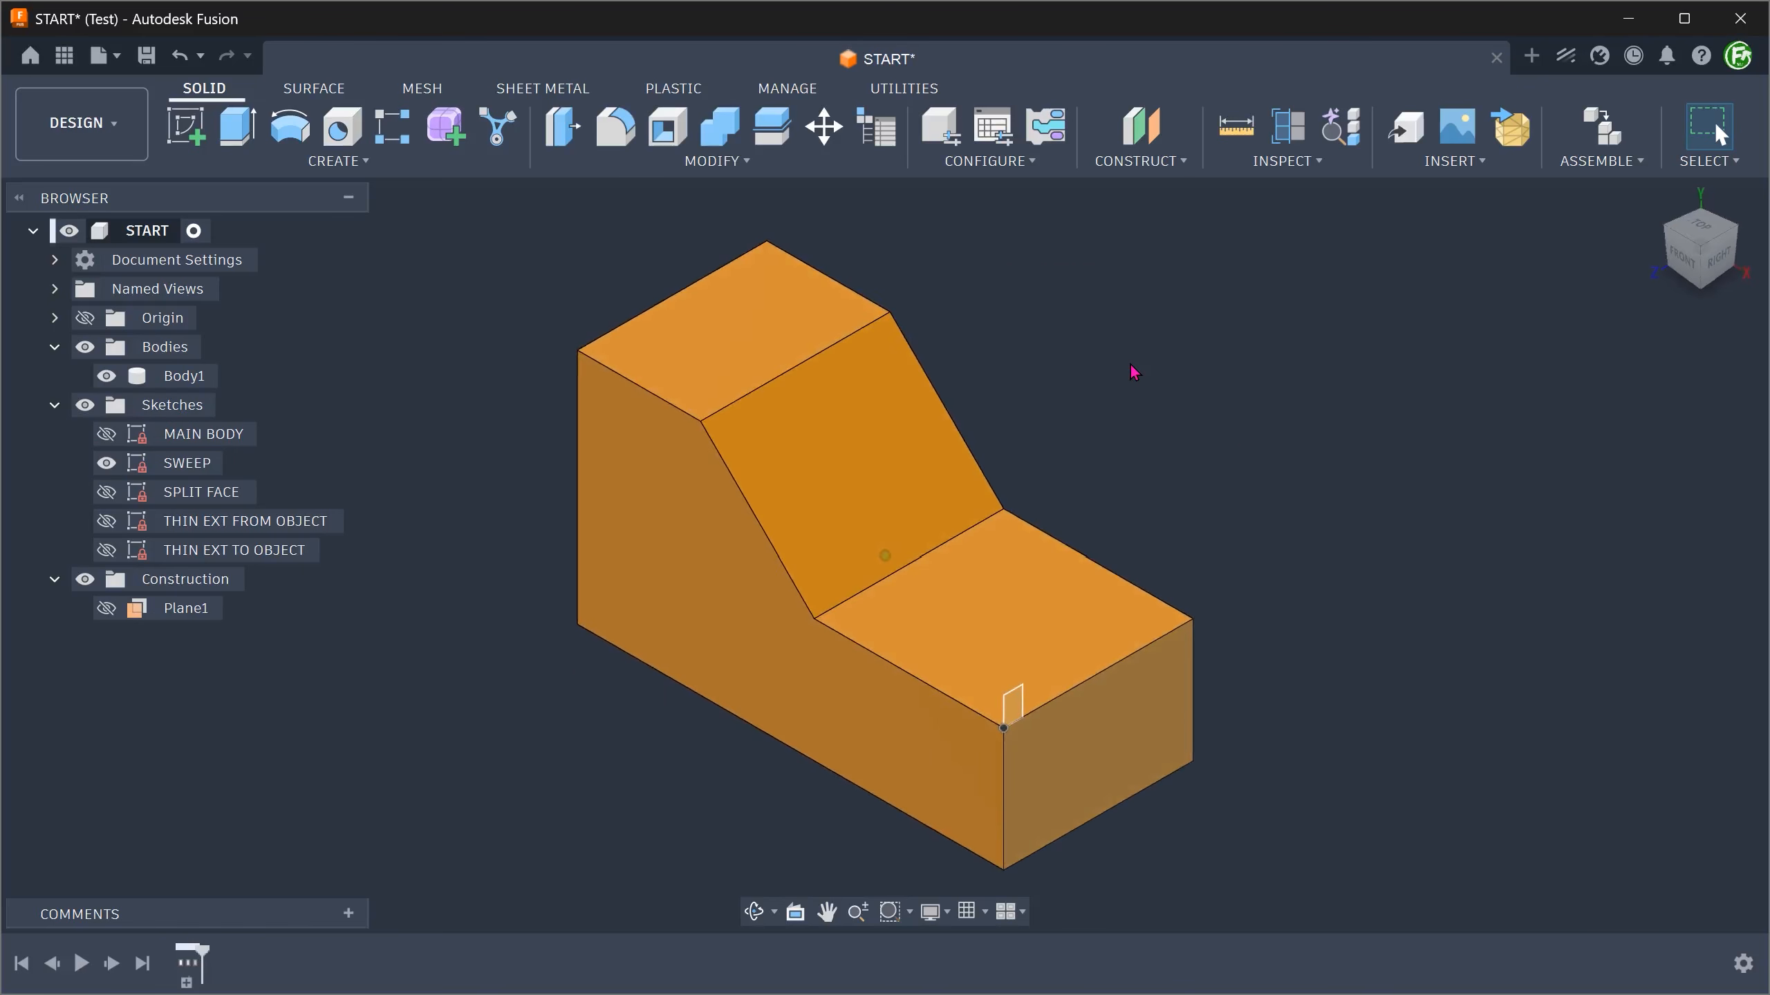
- Start a single-path solid sweep using the SWEEP sketch's small rectangle as the profile
left_click(311, 163)
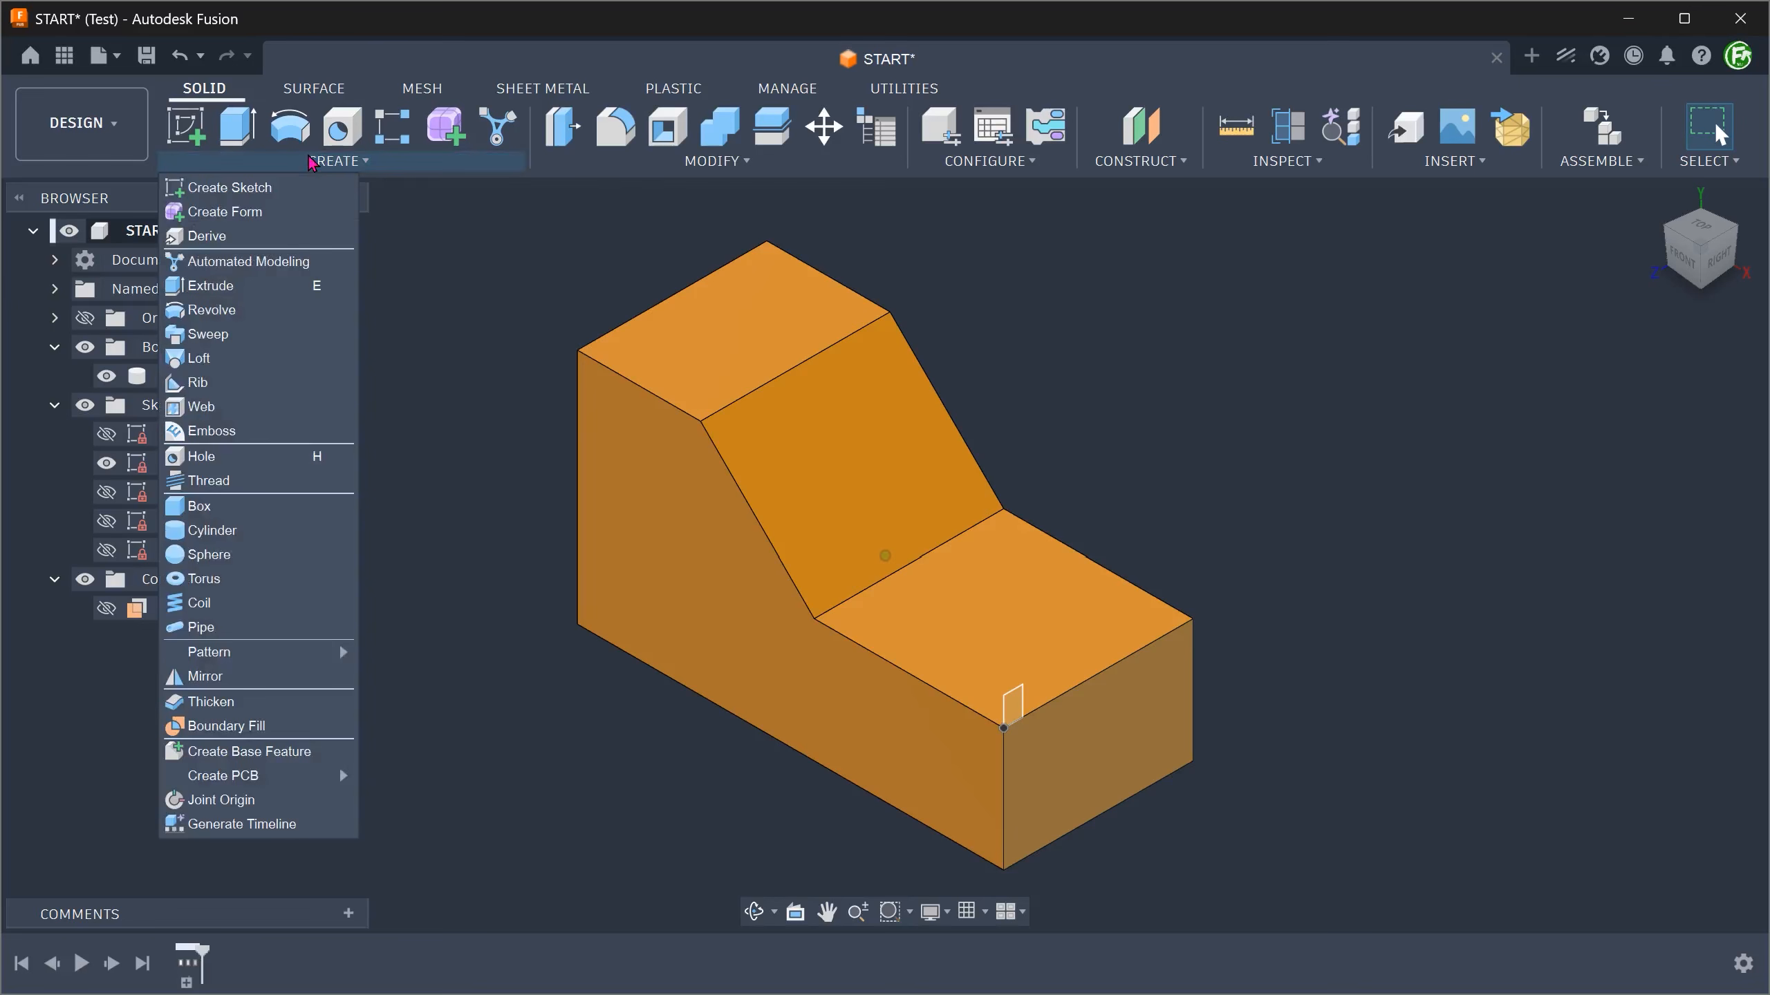
left_click(240, 341)
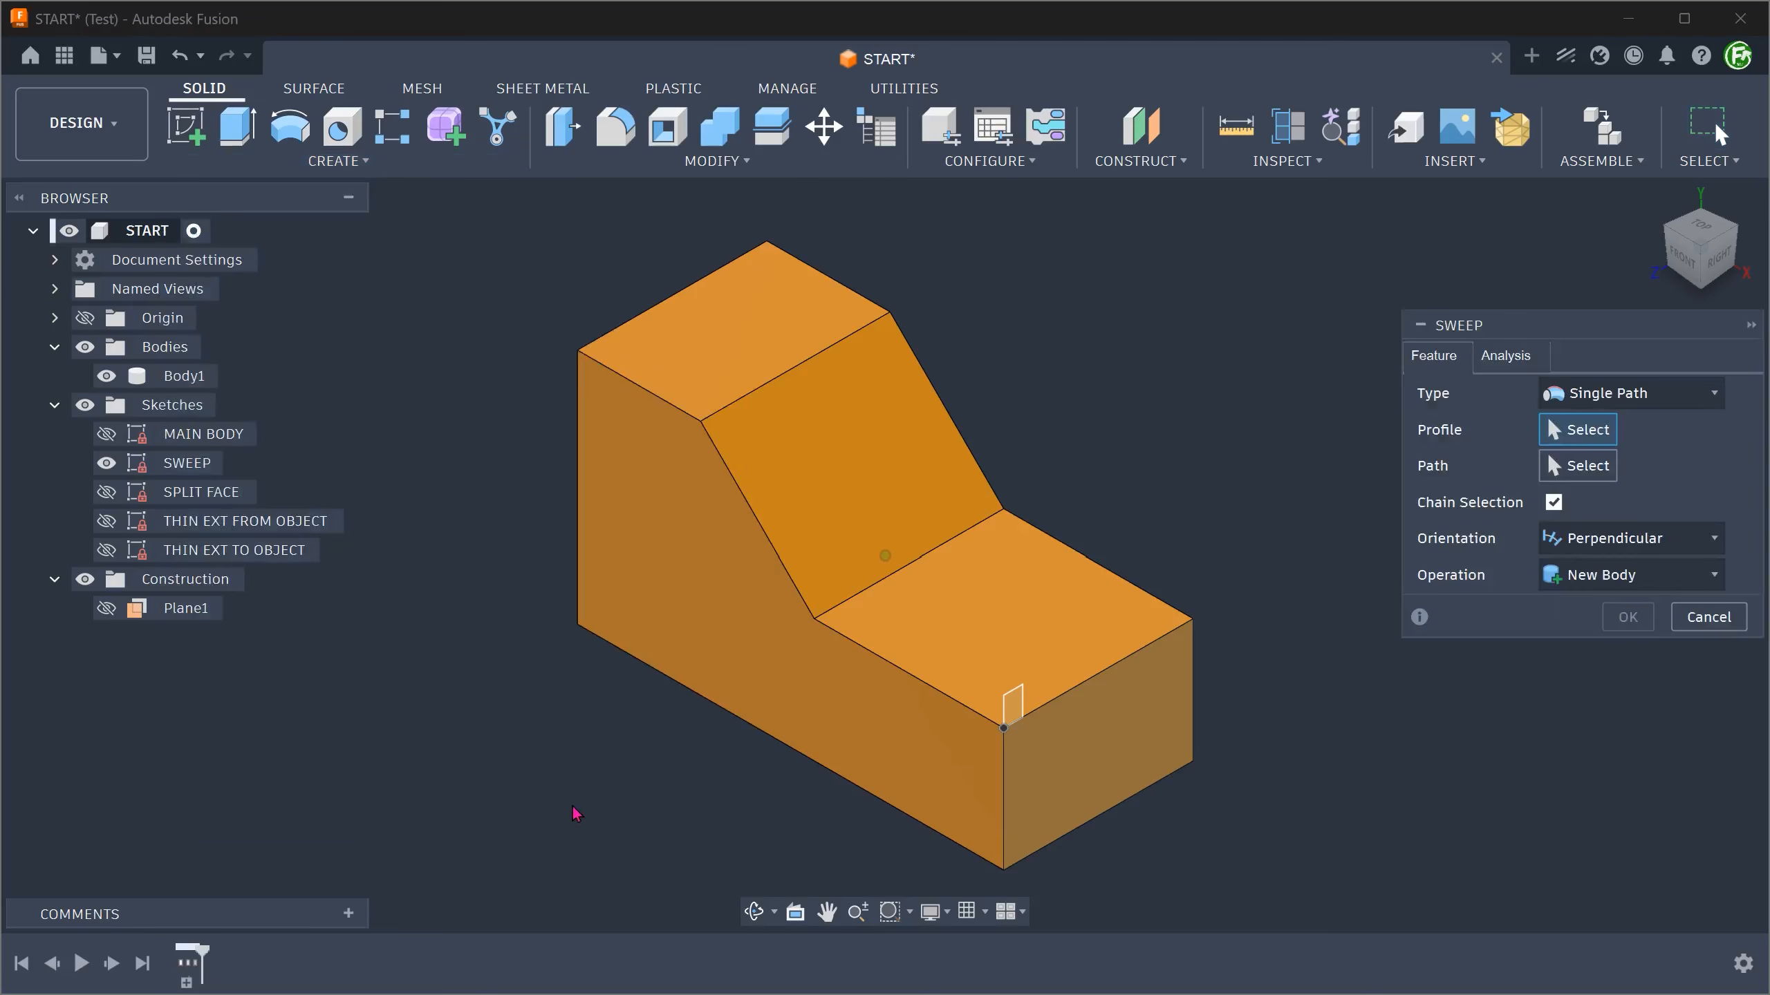
scroll(715, 854, "up", 3)
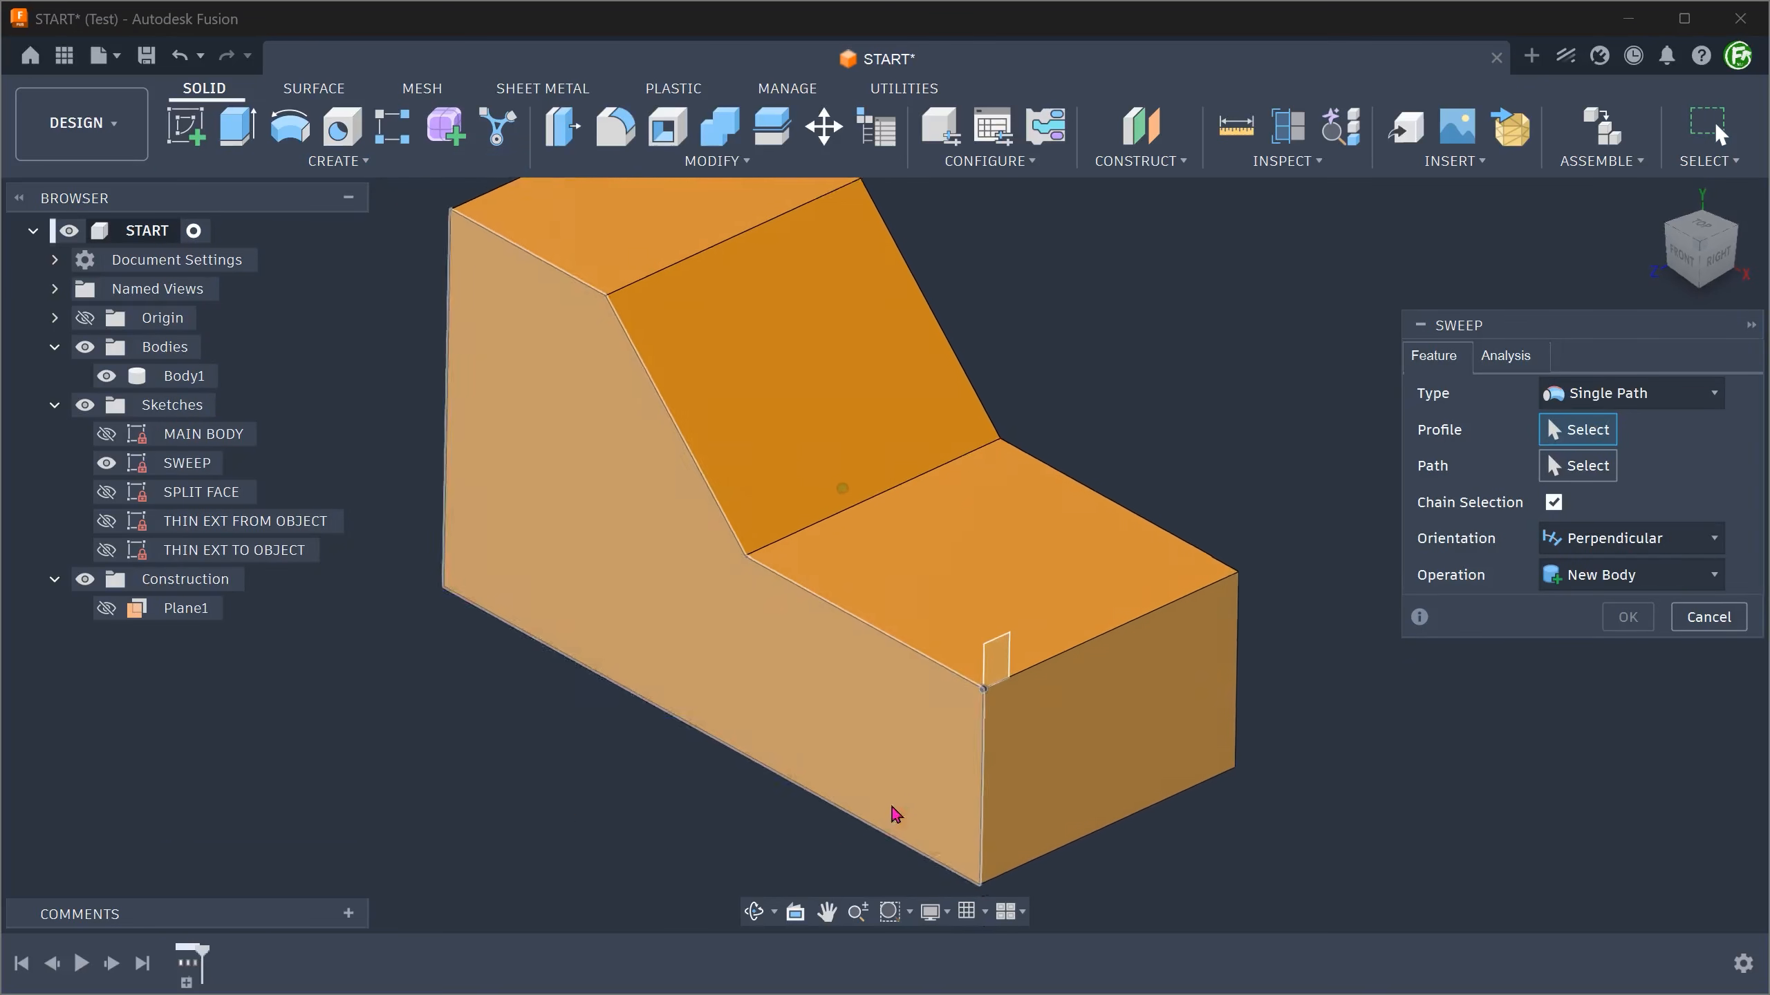
left_click(926, 672)
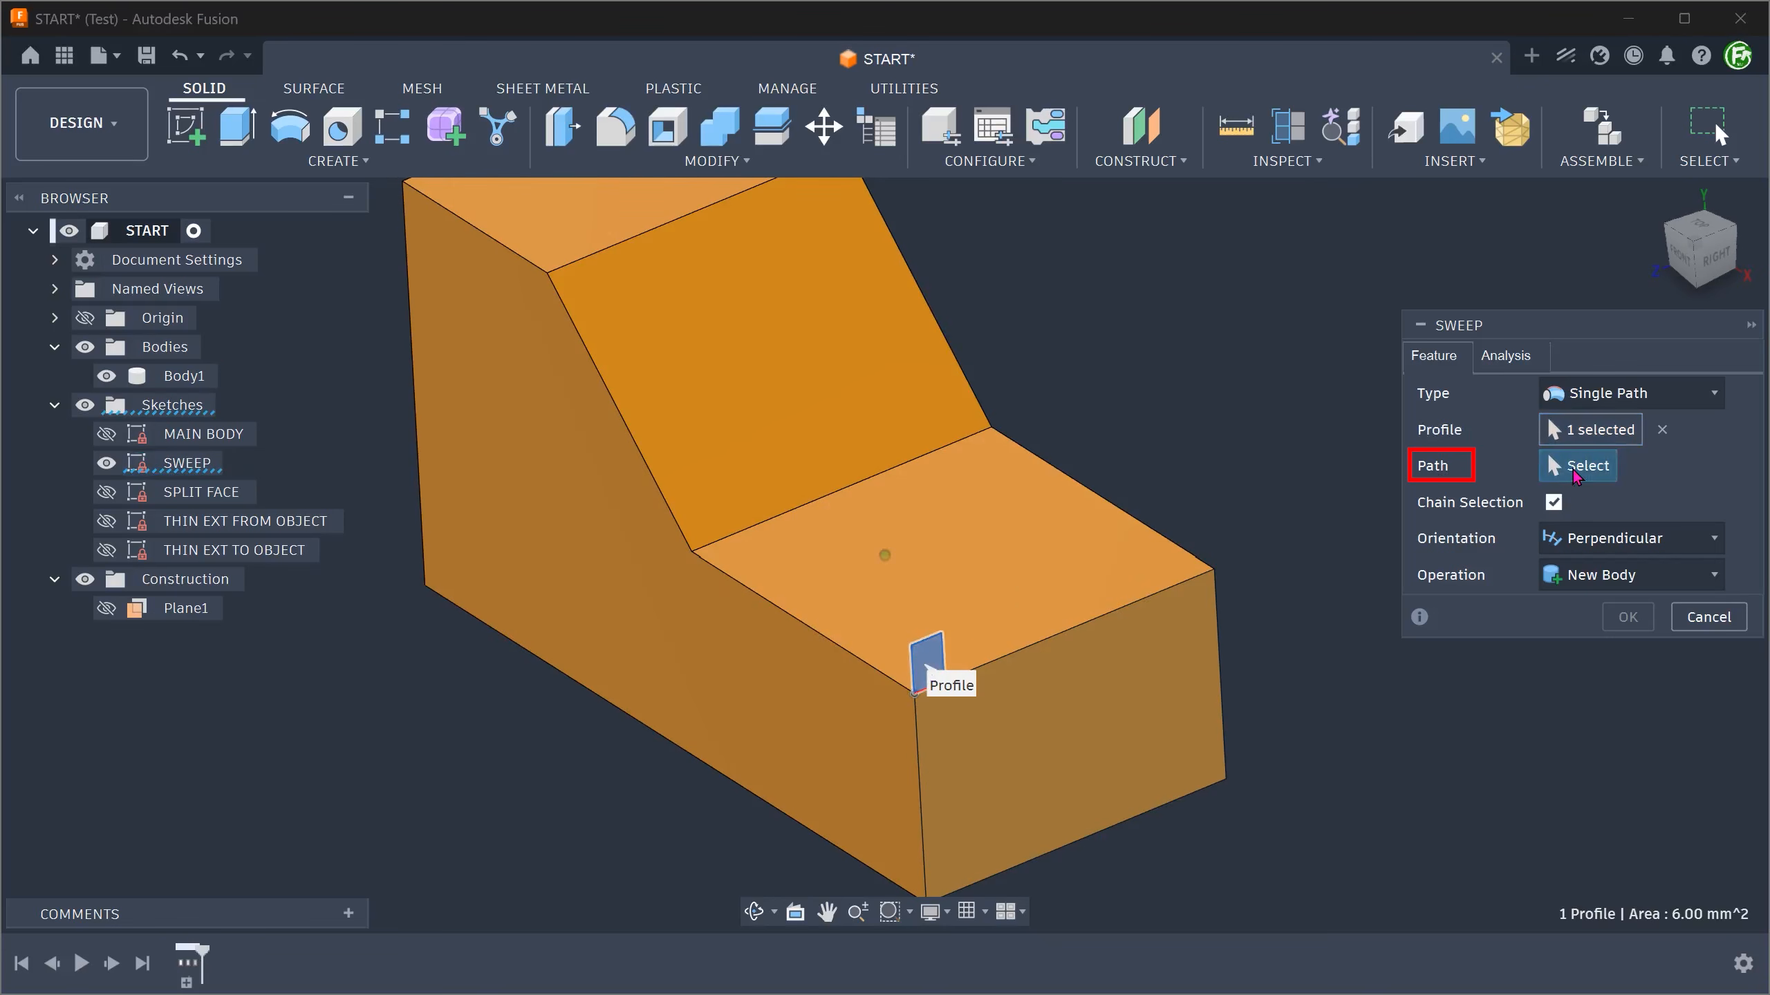
- Sweep the profile along the closed loop of the body's outer top edges with perpendicular orientation, joining it as a raised lip
left_click(1568, 468)
scroll(1339, 454, "down", 2)
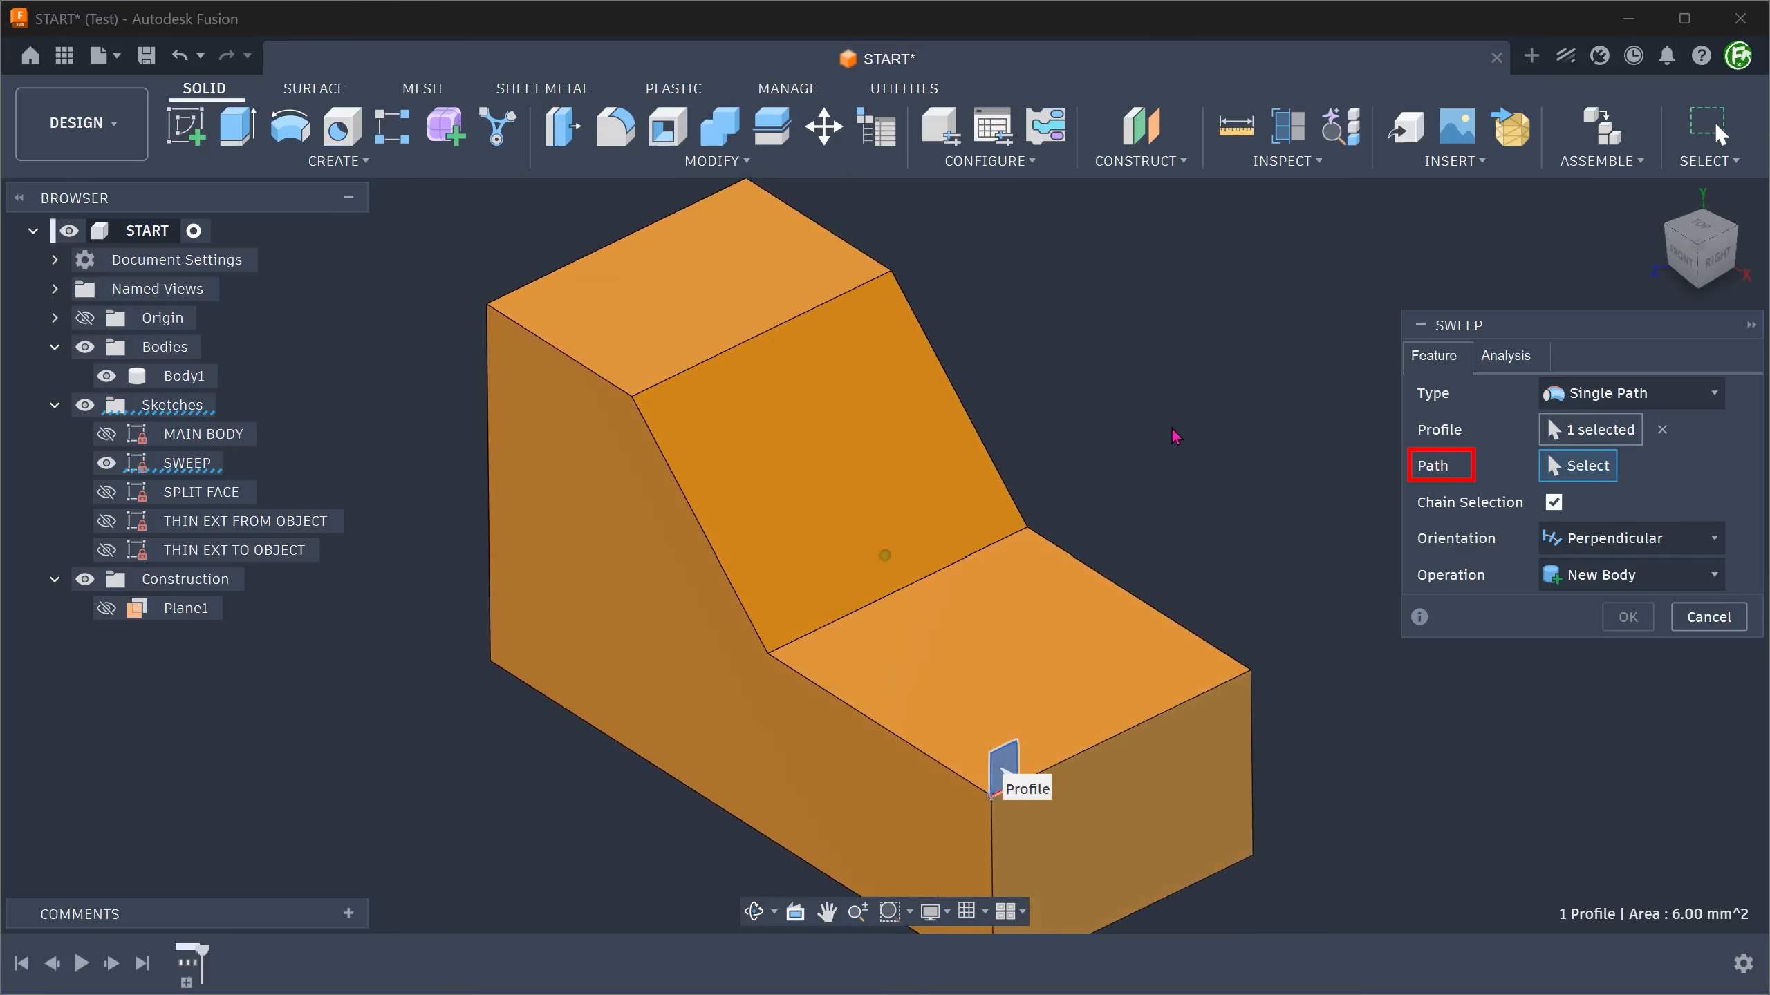
left_click(861, 713)
left_click(728, 585)
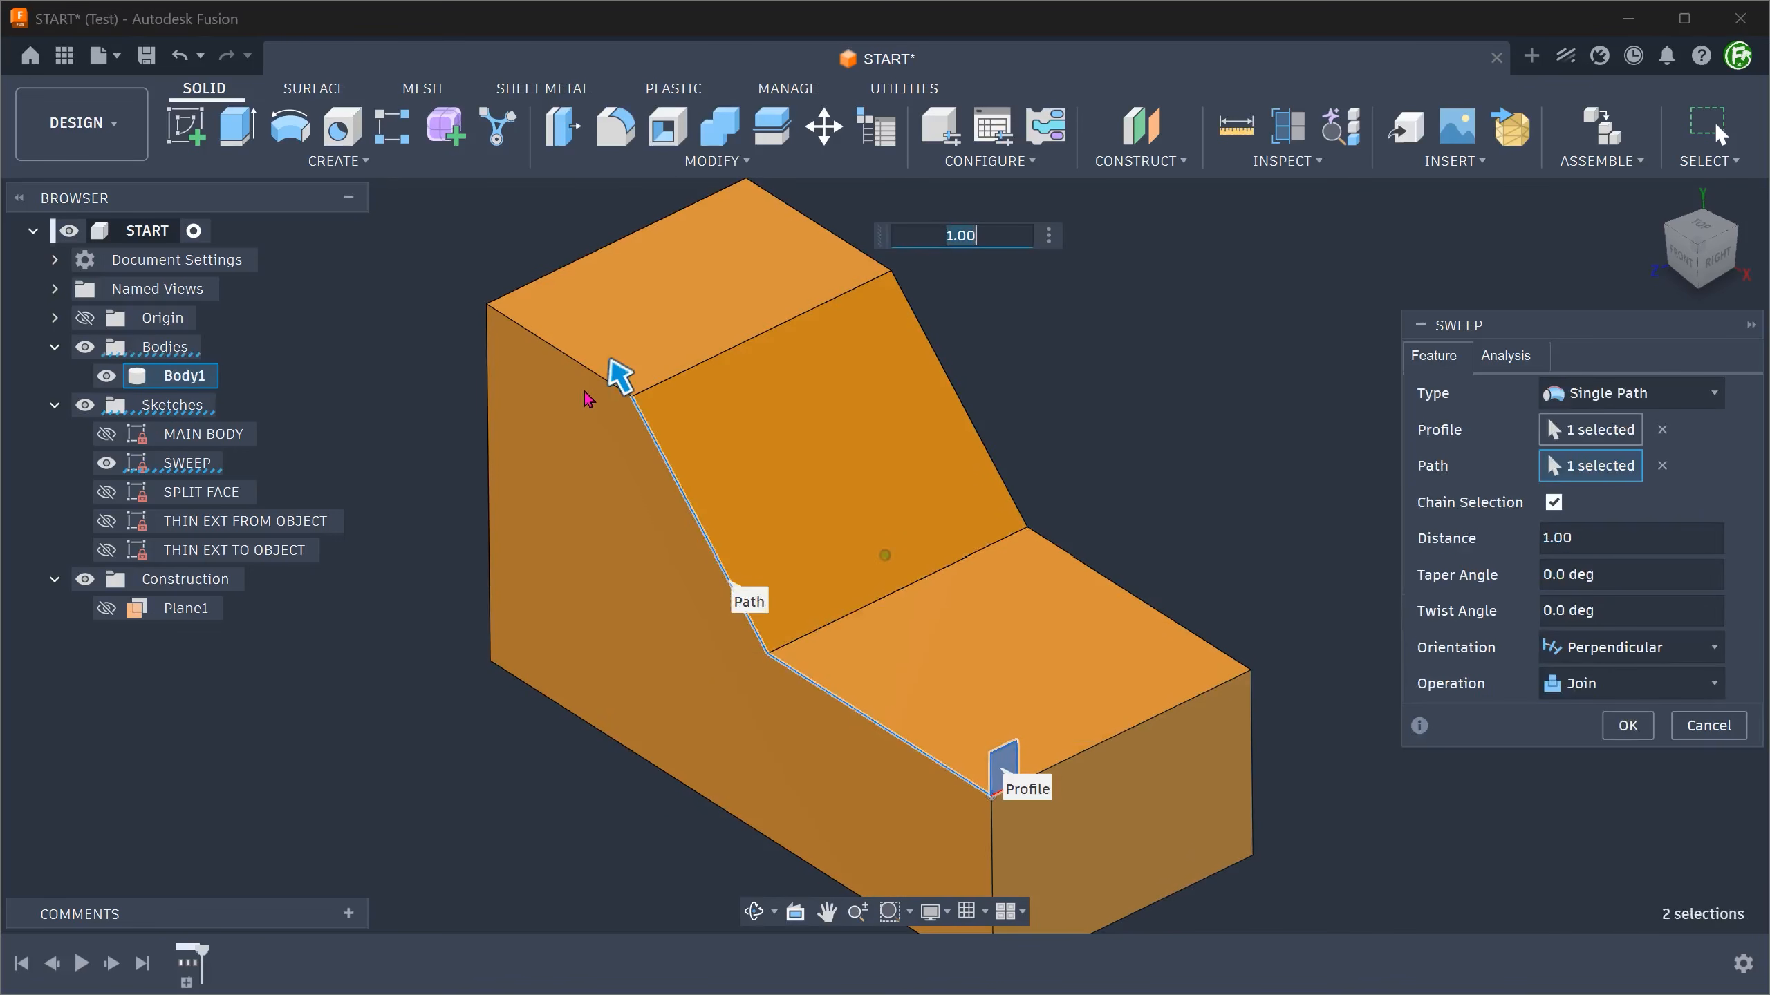
left_click(574, 360)
left_click(526, 285)
left_click(826, 231)
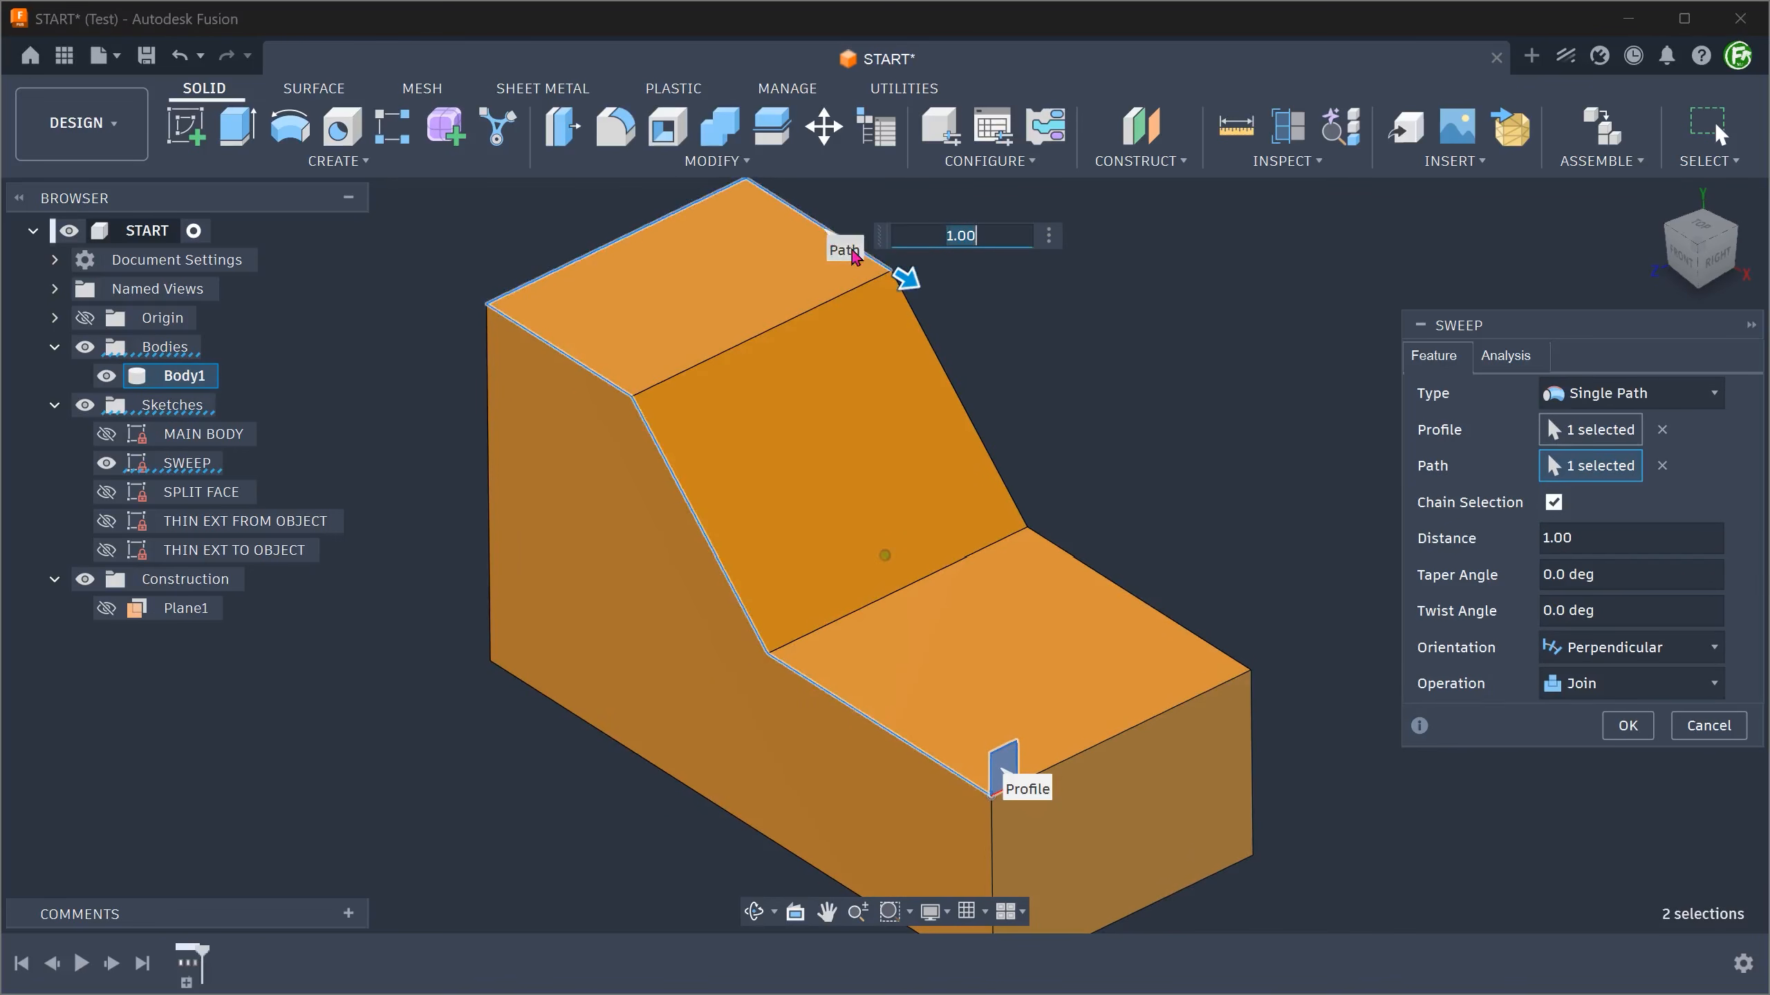
left_click(933, 348)
left_click(1121, 599)
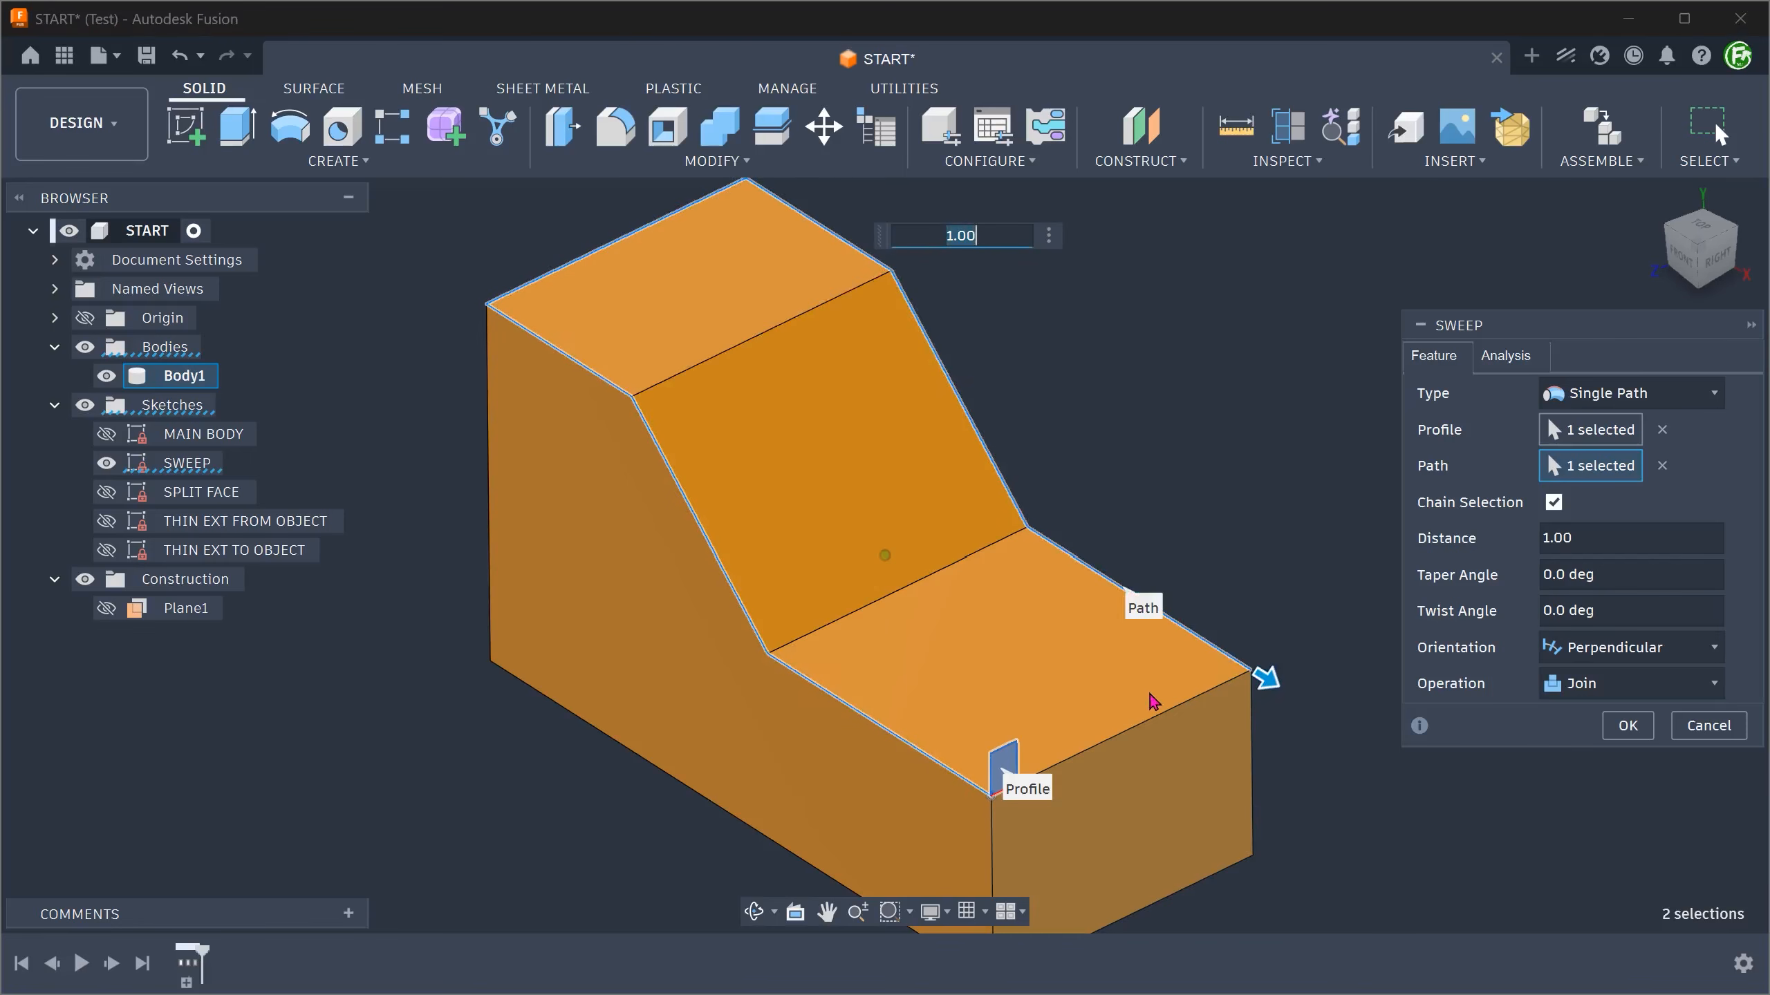
left_click(1169, 709)
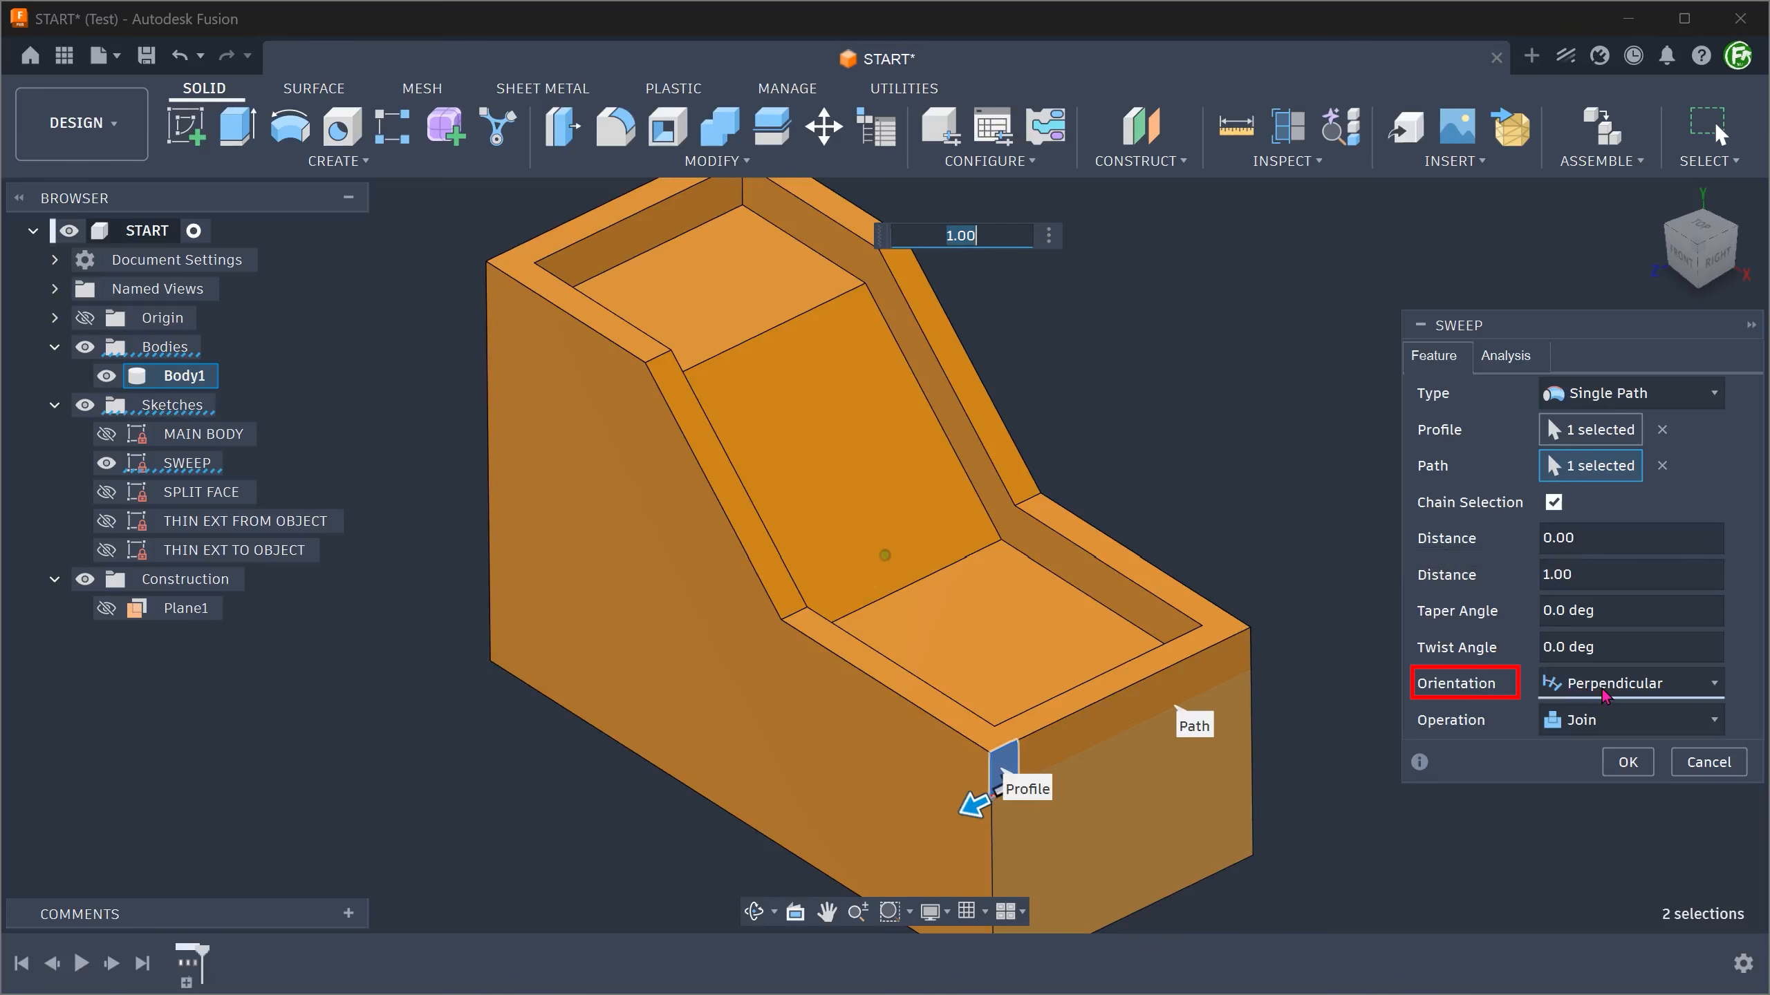
left_click(1627, 762)
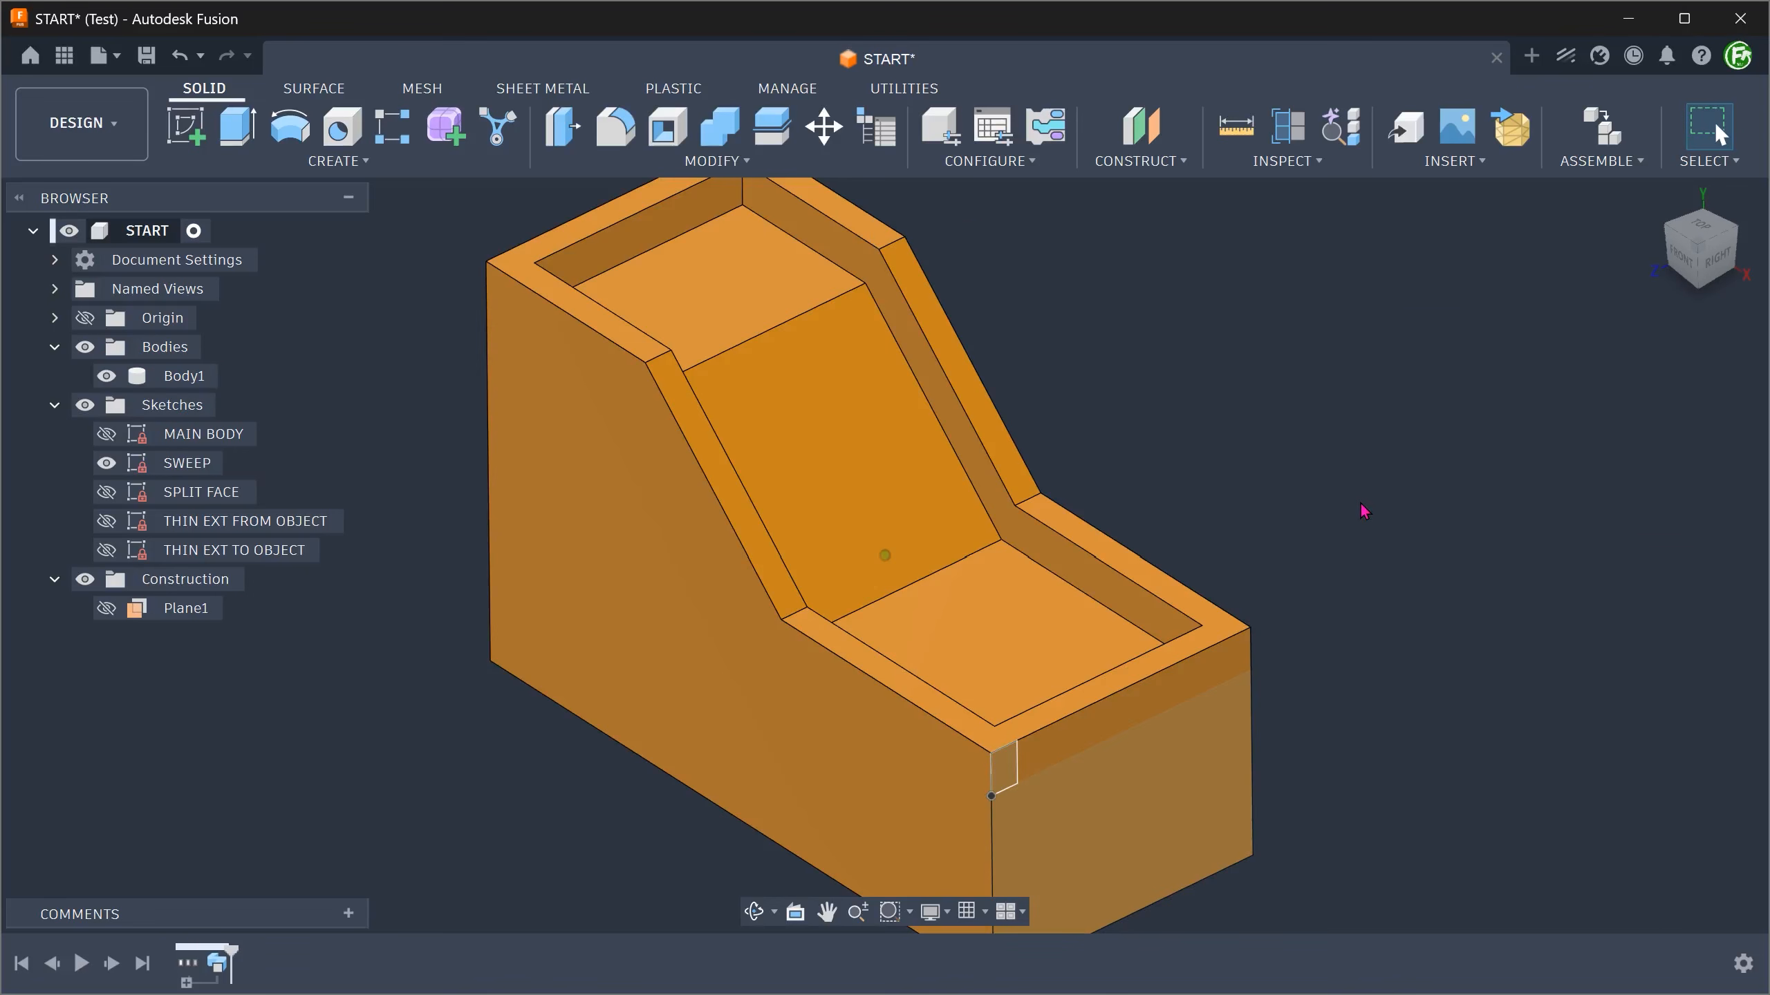
- Hide the SWEEP sketch and measure the distance between the swept lip's sloped top face and the recessed sloped face
middle_click_drag(1354, 653, 1310, 765, "shift")
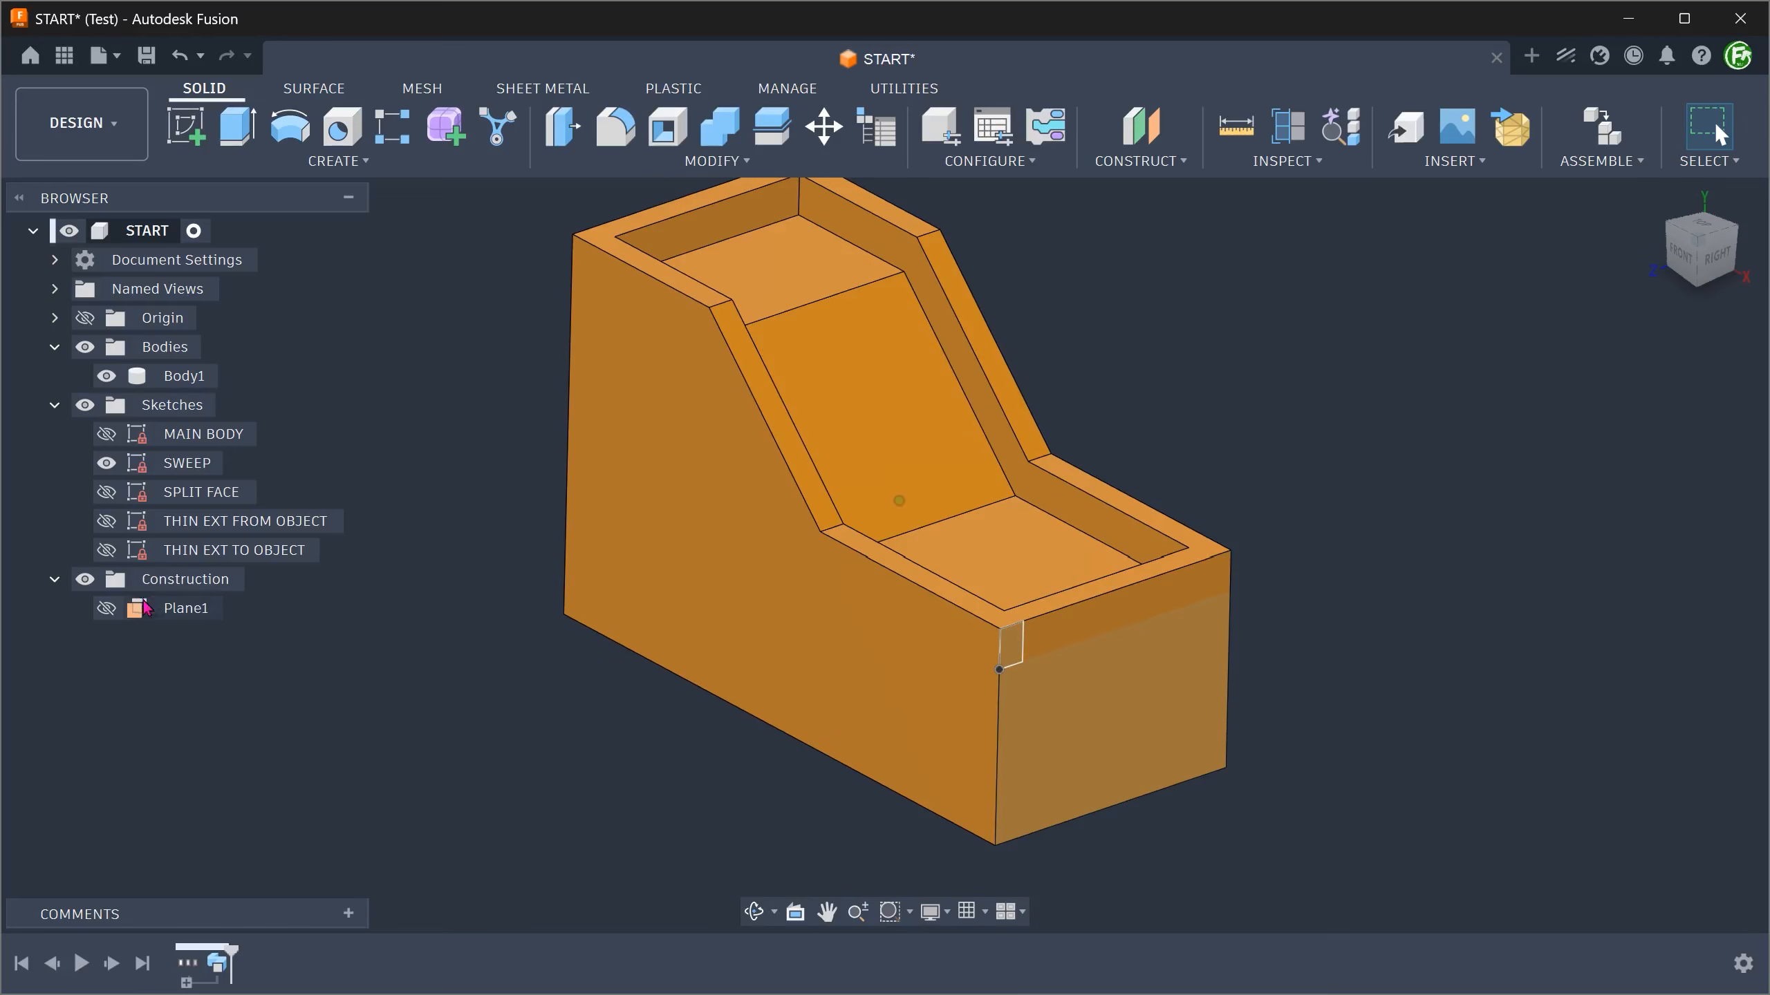
left_click(106, 463)
mouse_move(300, 438)
middle_mouse_down("shift")
mouse_move(376, 292)
mouse_move(347, 273)
mouse_move(473, 268)
middle_mouse_up("shift")
scroll(345, 269, "up", 2)
scroll(909, 272, "up", 1)
scroll(909, 272, "up", 3)
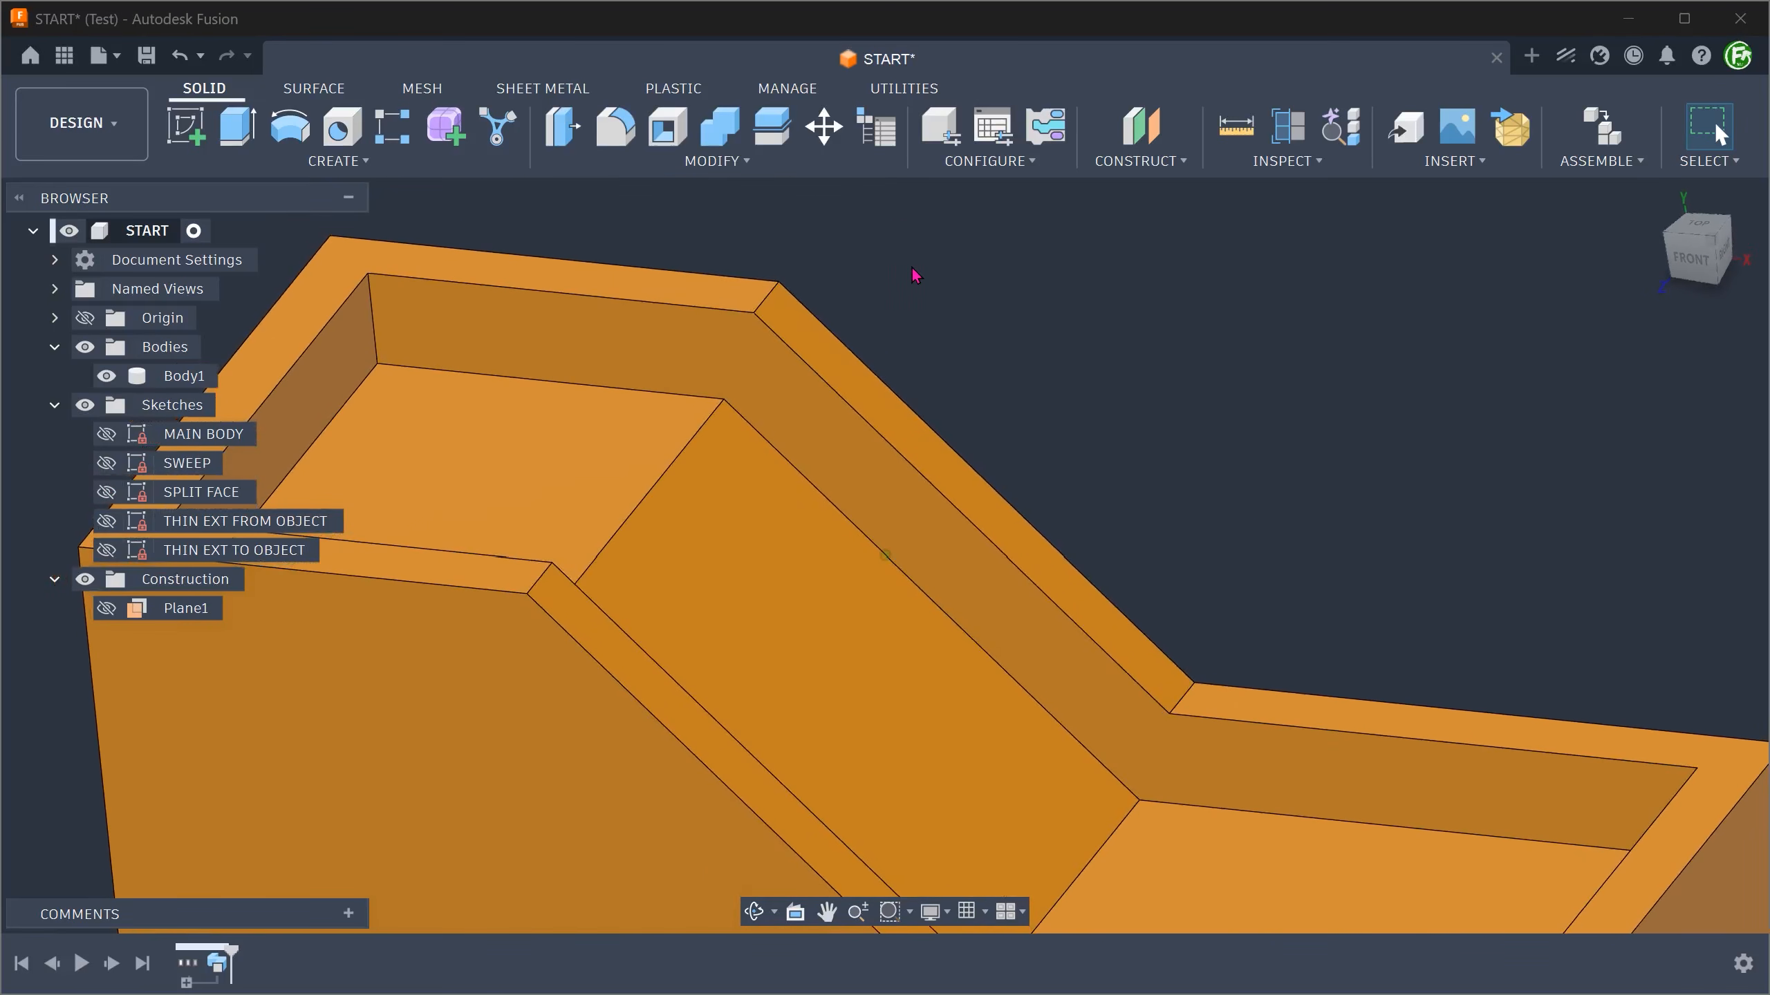
left_click(960, 494)
left_click(868, 630)
middle_click_drag(1245, 416, 1224, 432, "shift")
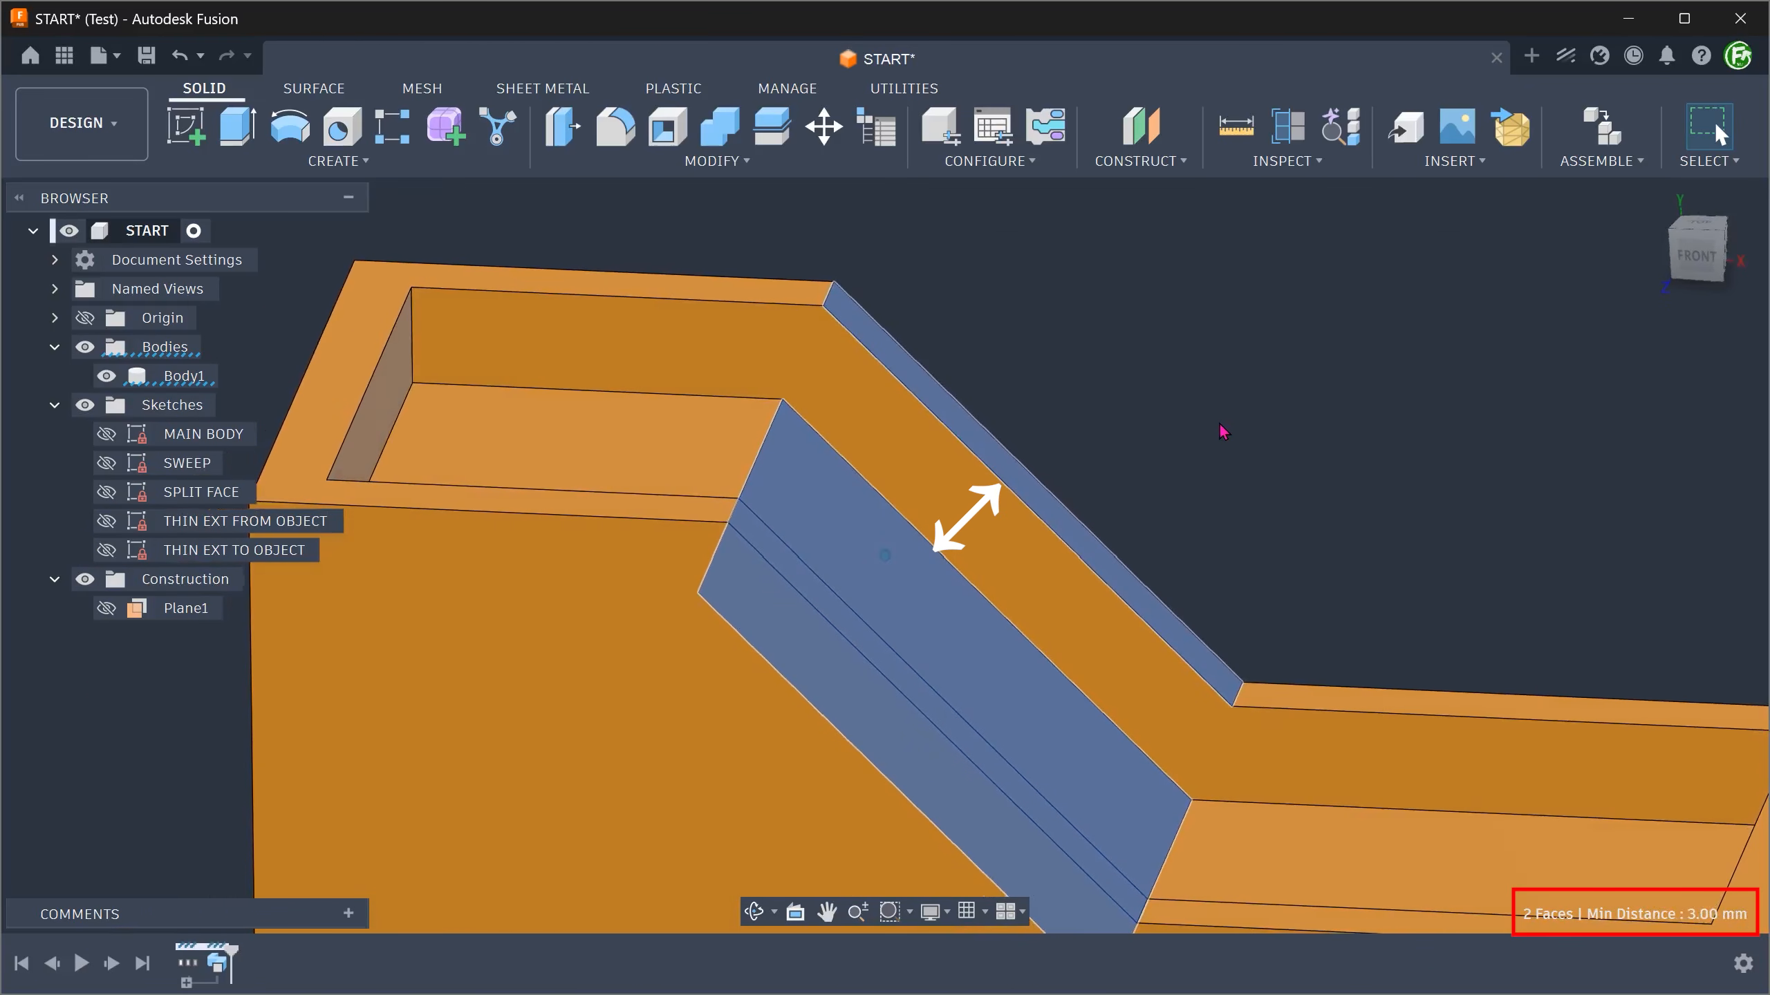
left_click(1138, 387)
scroll(920, 276, "up", 1)
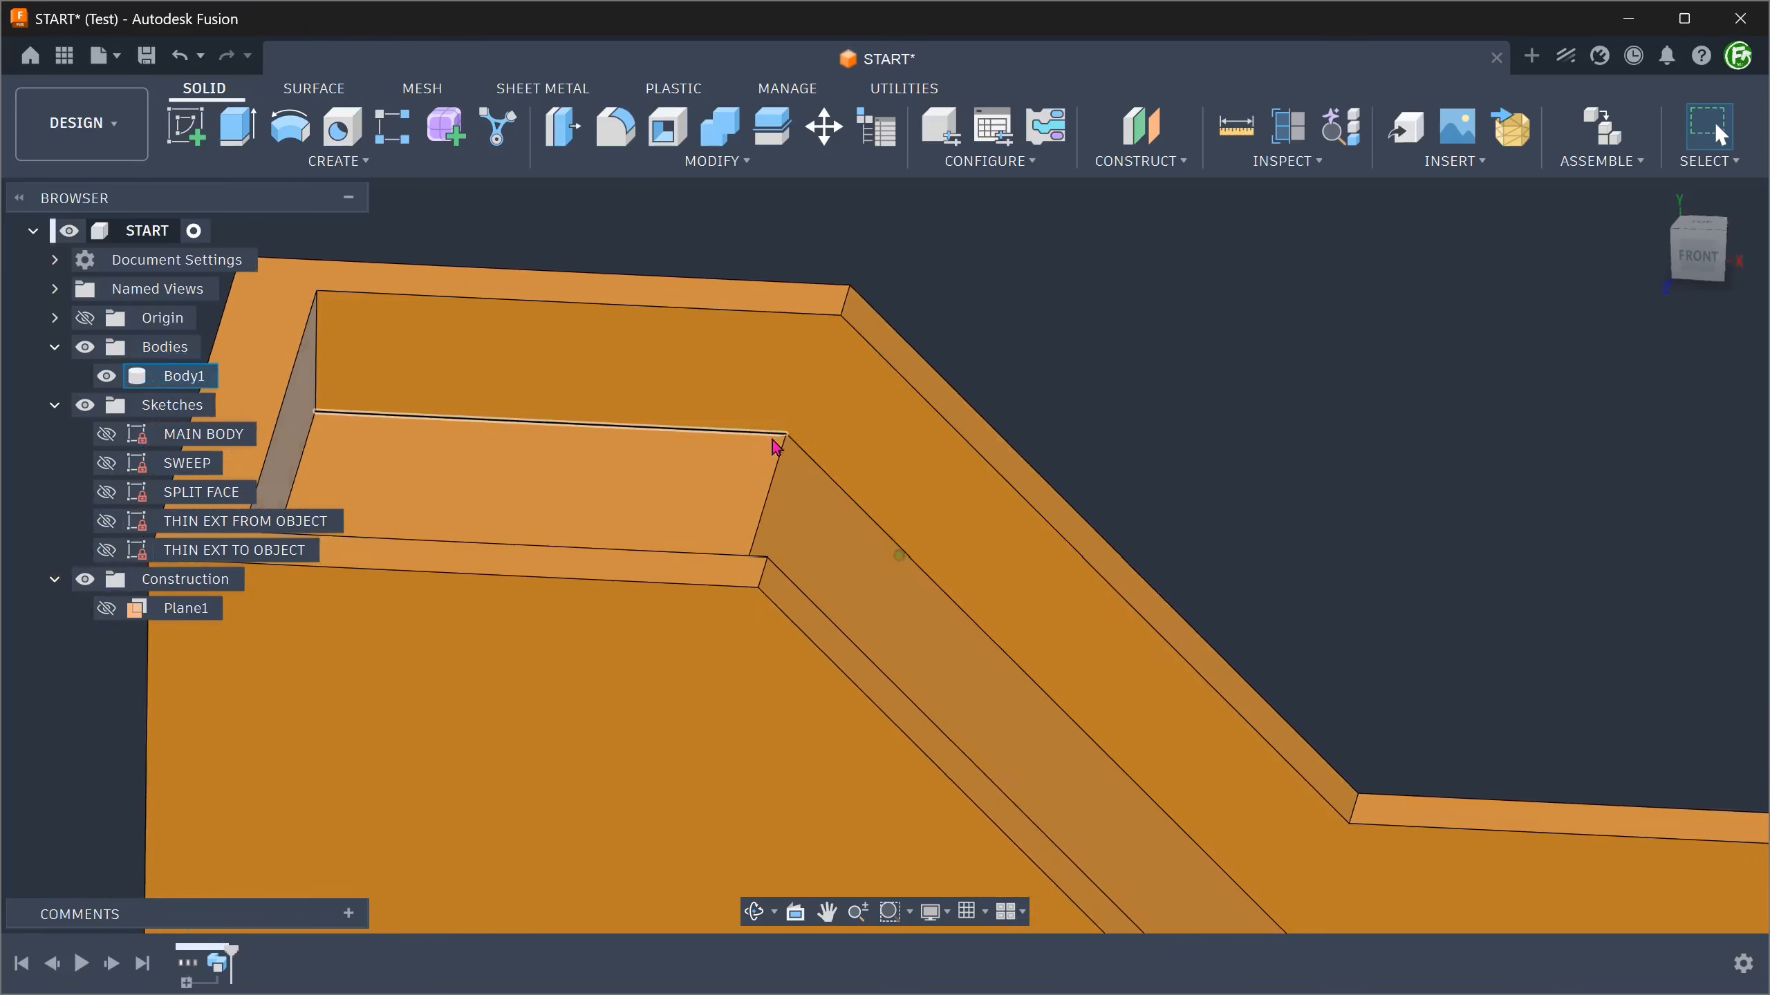
middle_click_drag(776, 446, 1088, 315, "shift")
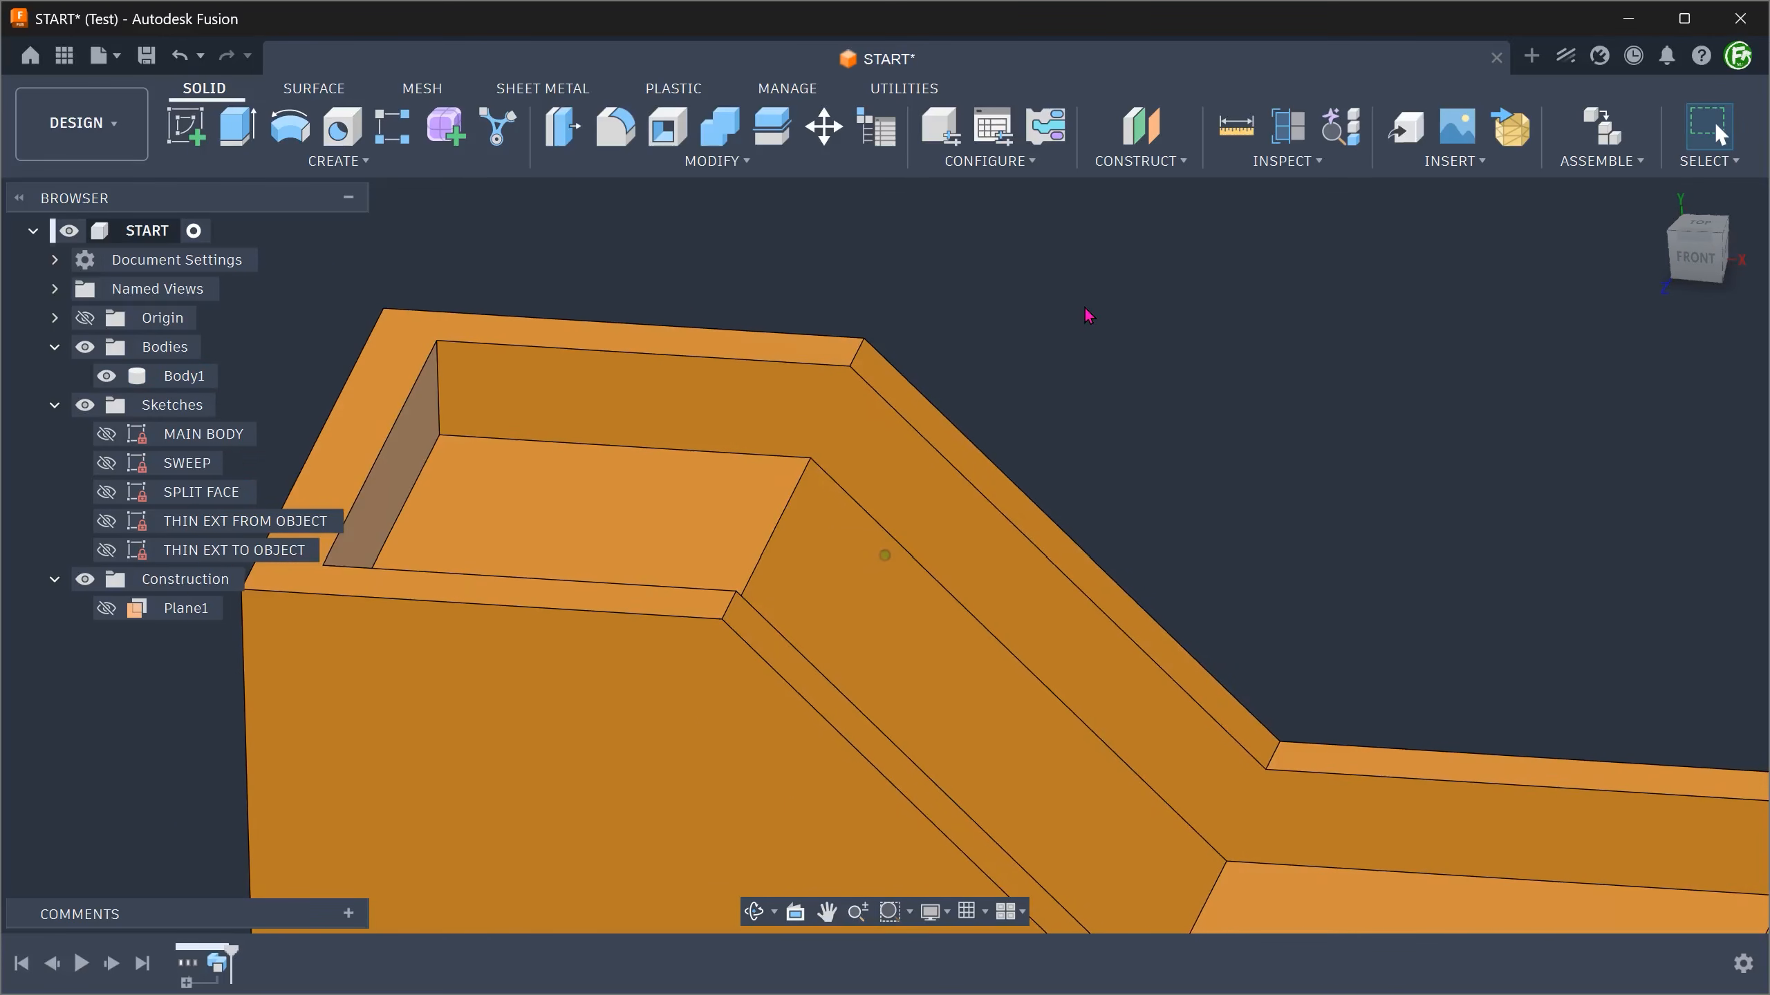
- Delete the sweep feature that forms the raised lip
key("F6")
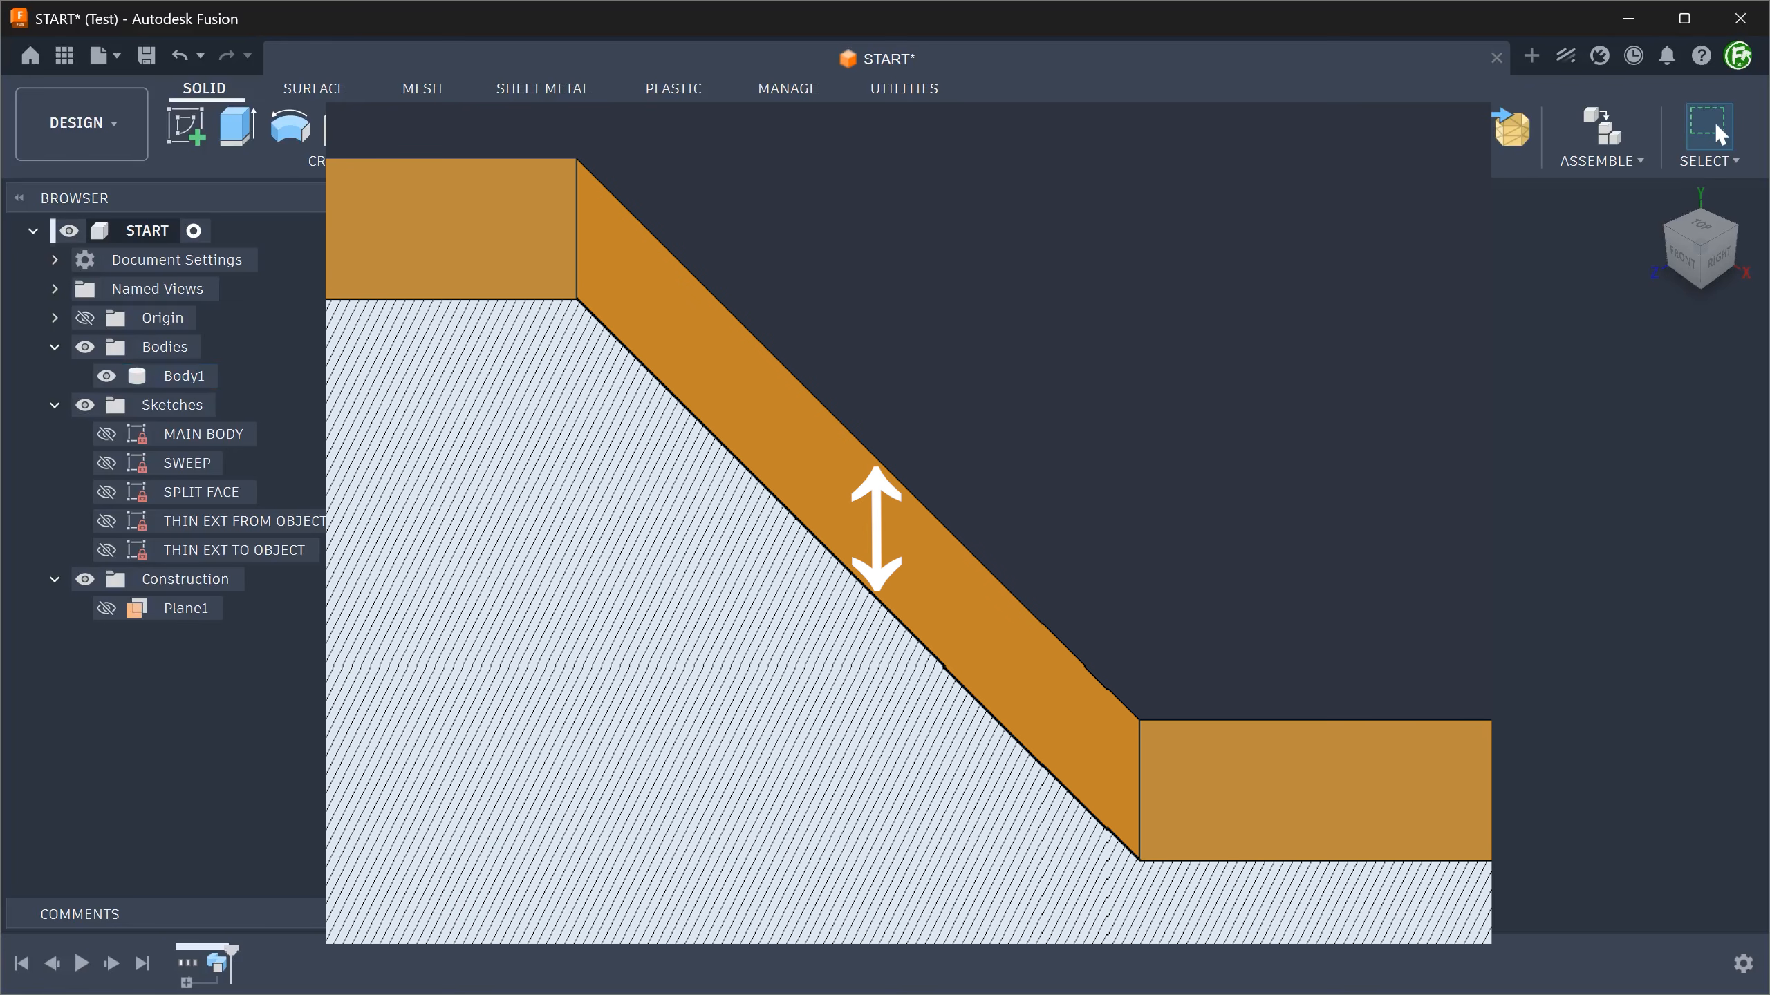
left_click(218, 963)
key("Delete")
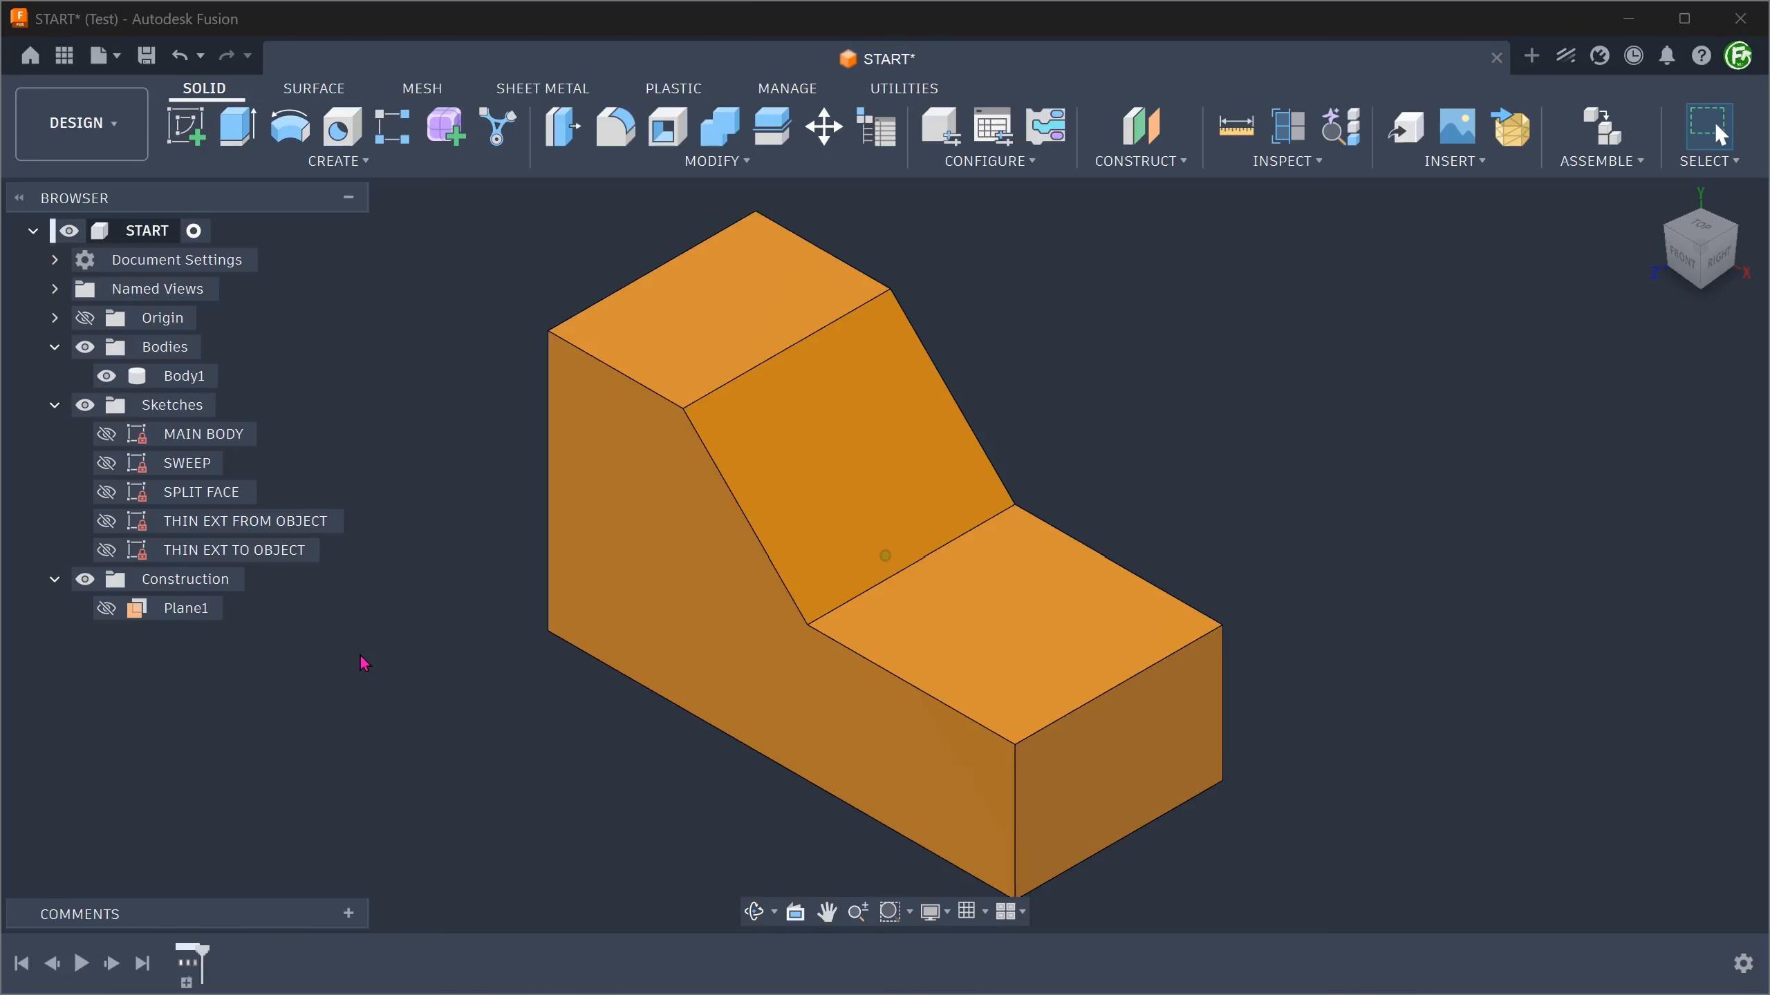
- Create a 3 mm ruled surface from the chain of the body's outer top edges, using the XZ plane as its direction
left_click(319, 97)
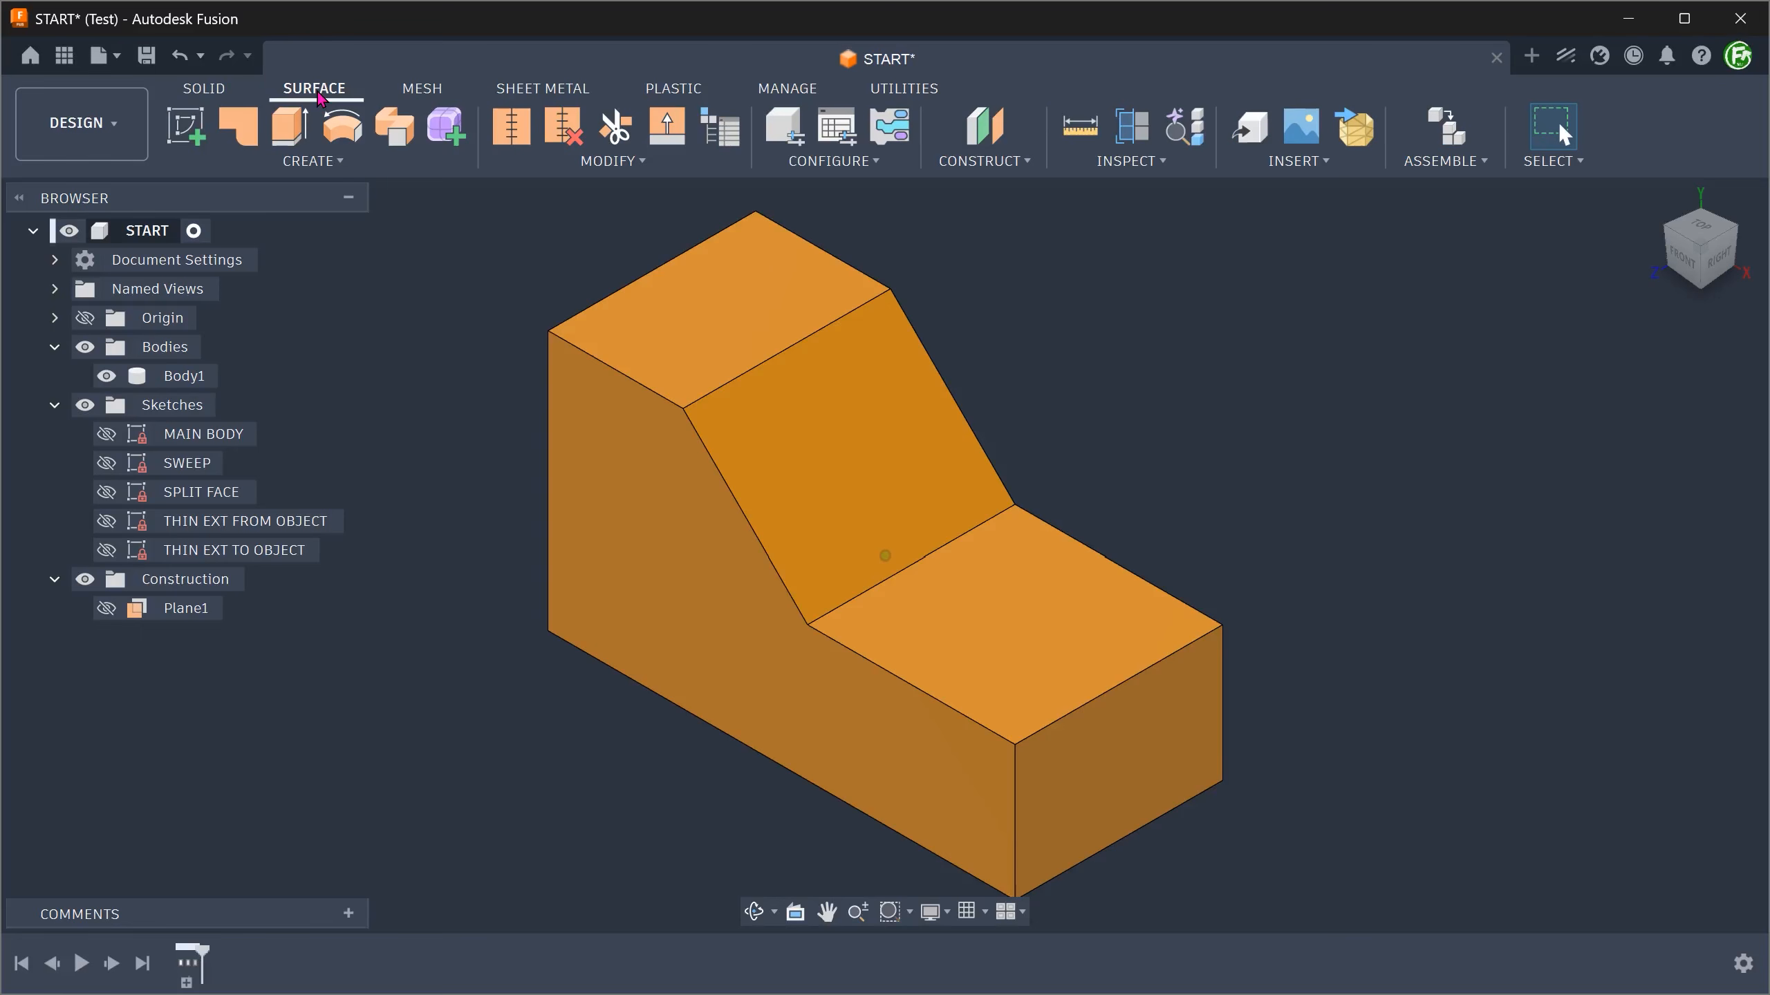
left_click(336, 161)
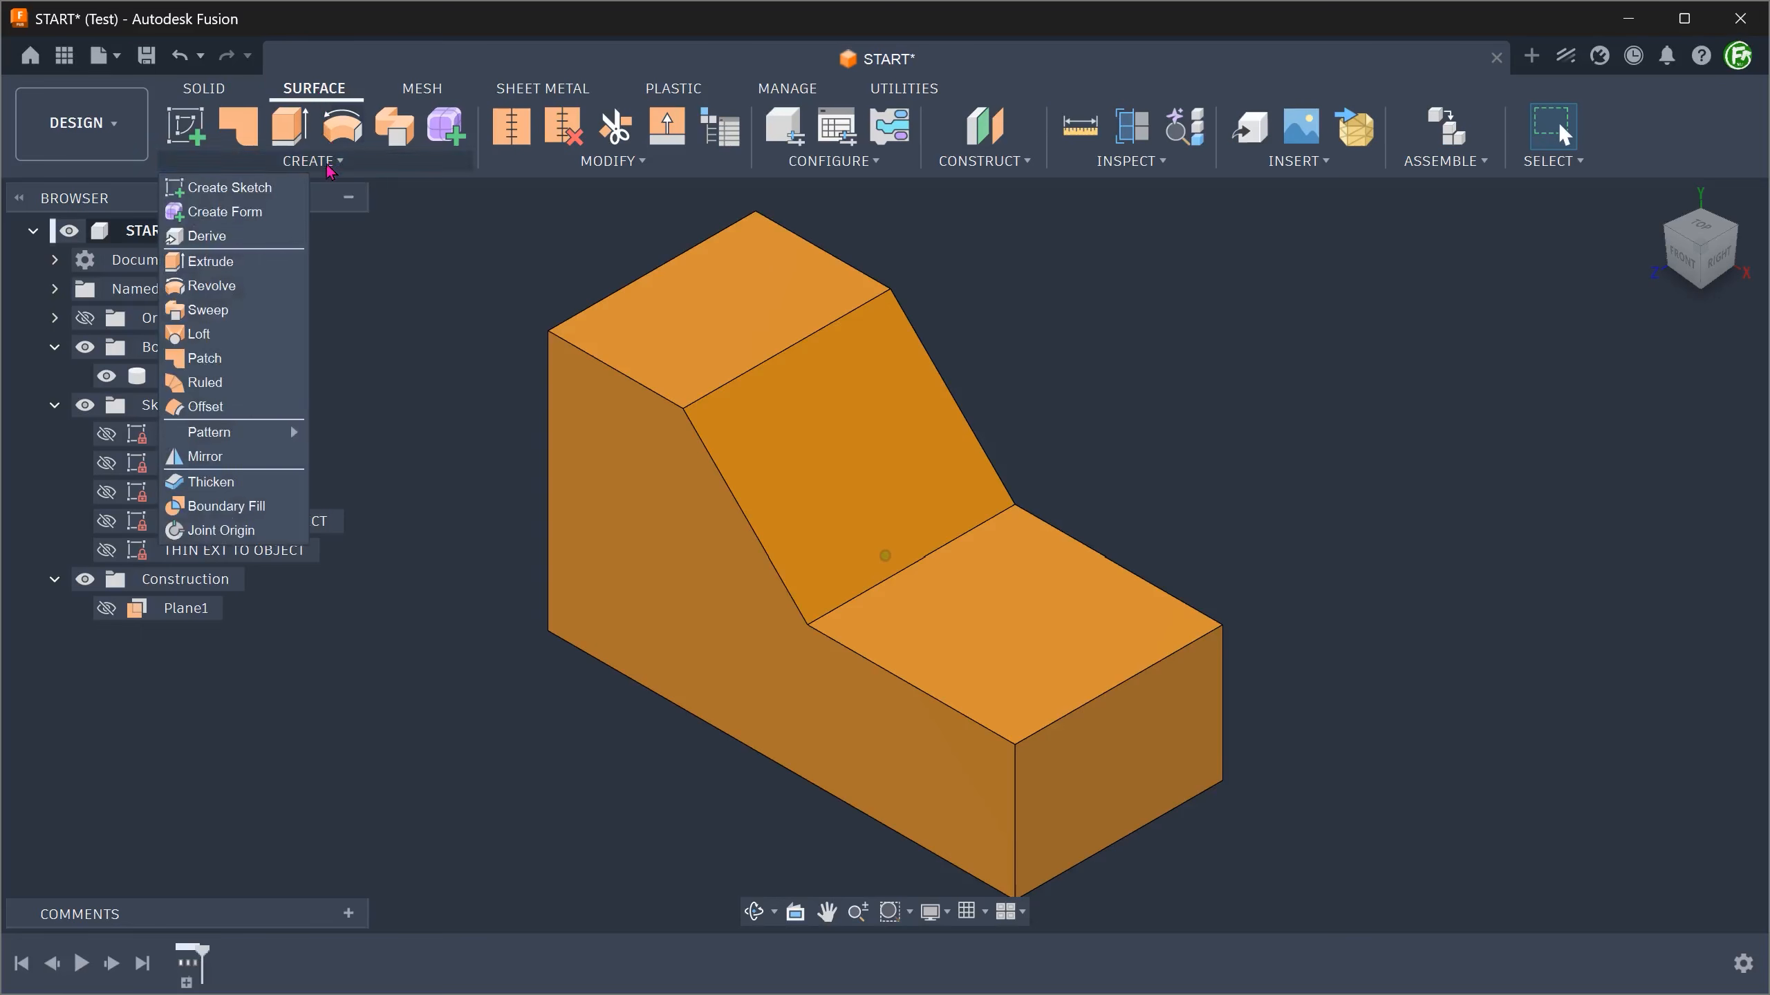
left_click(237, 384)
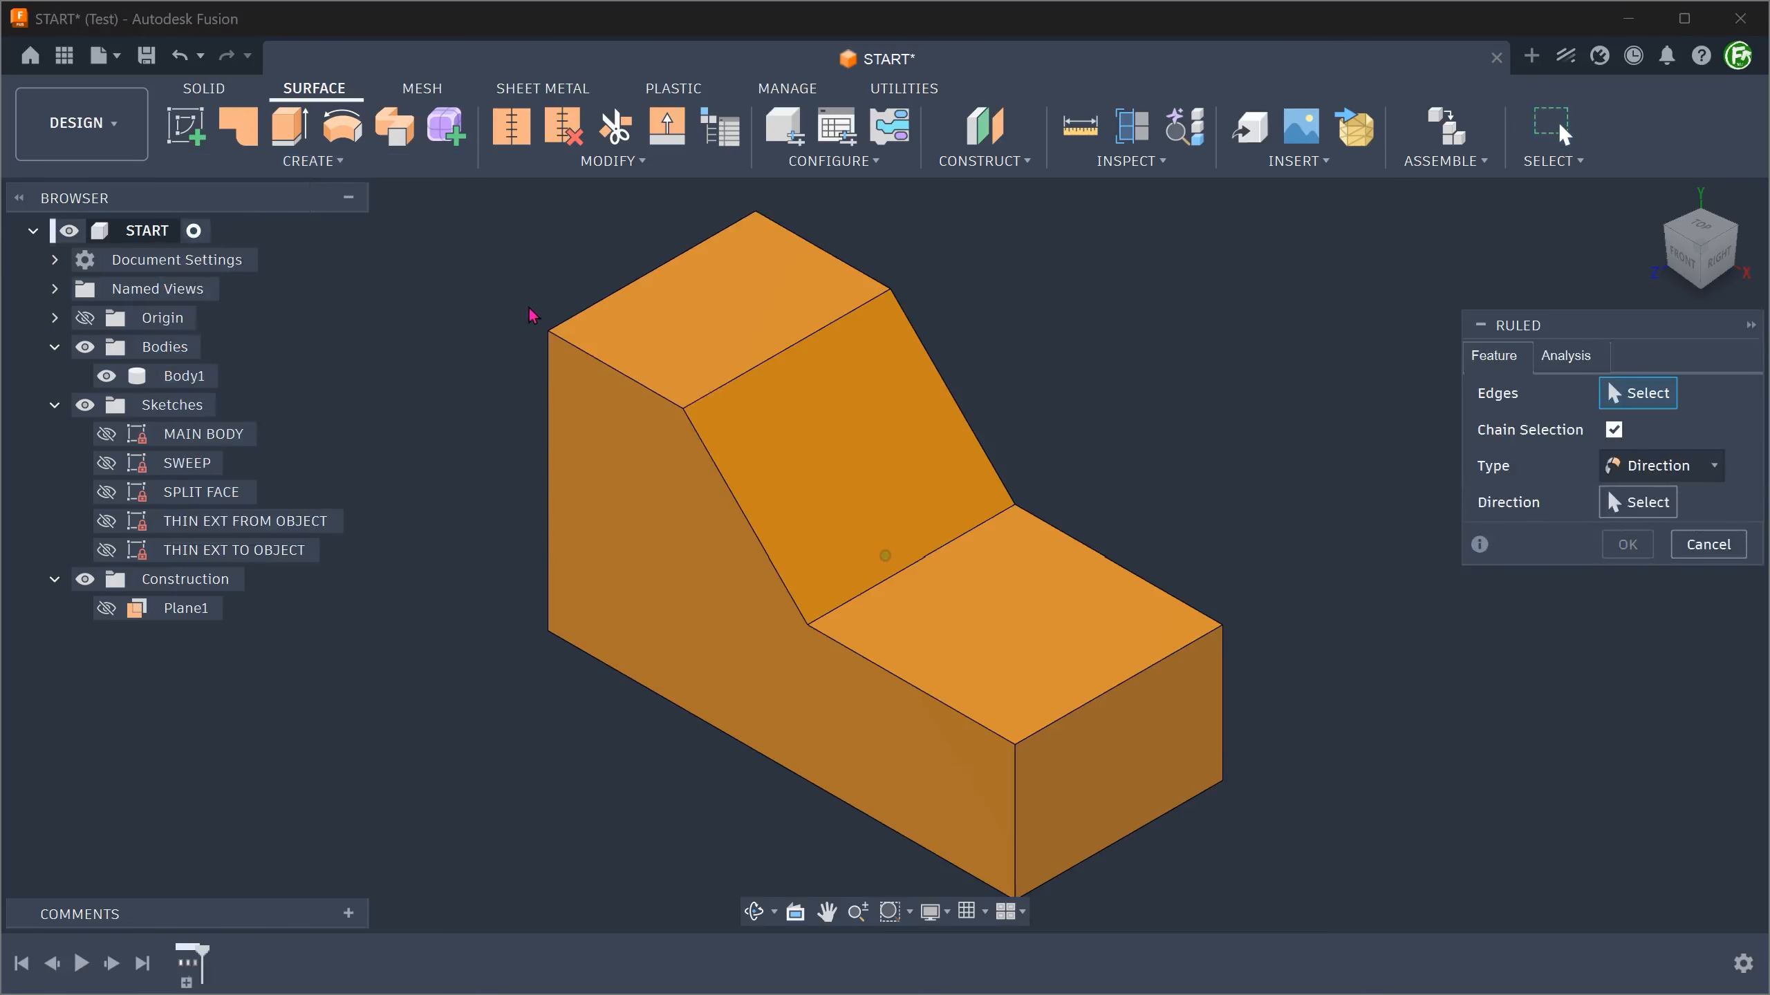
left_click(582, 311)
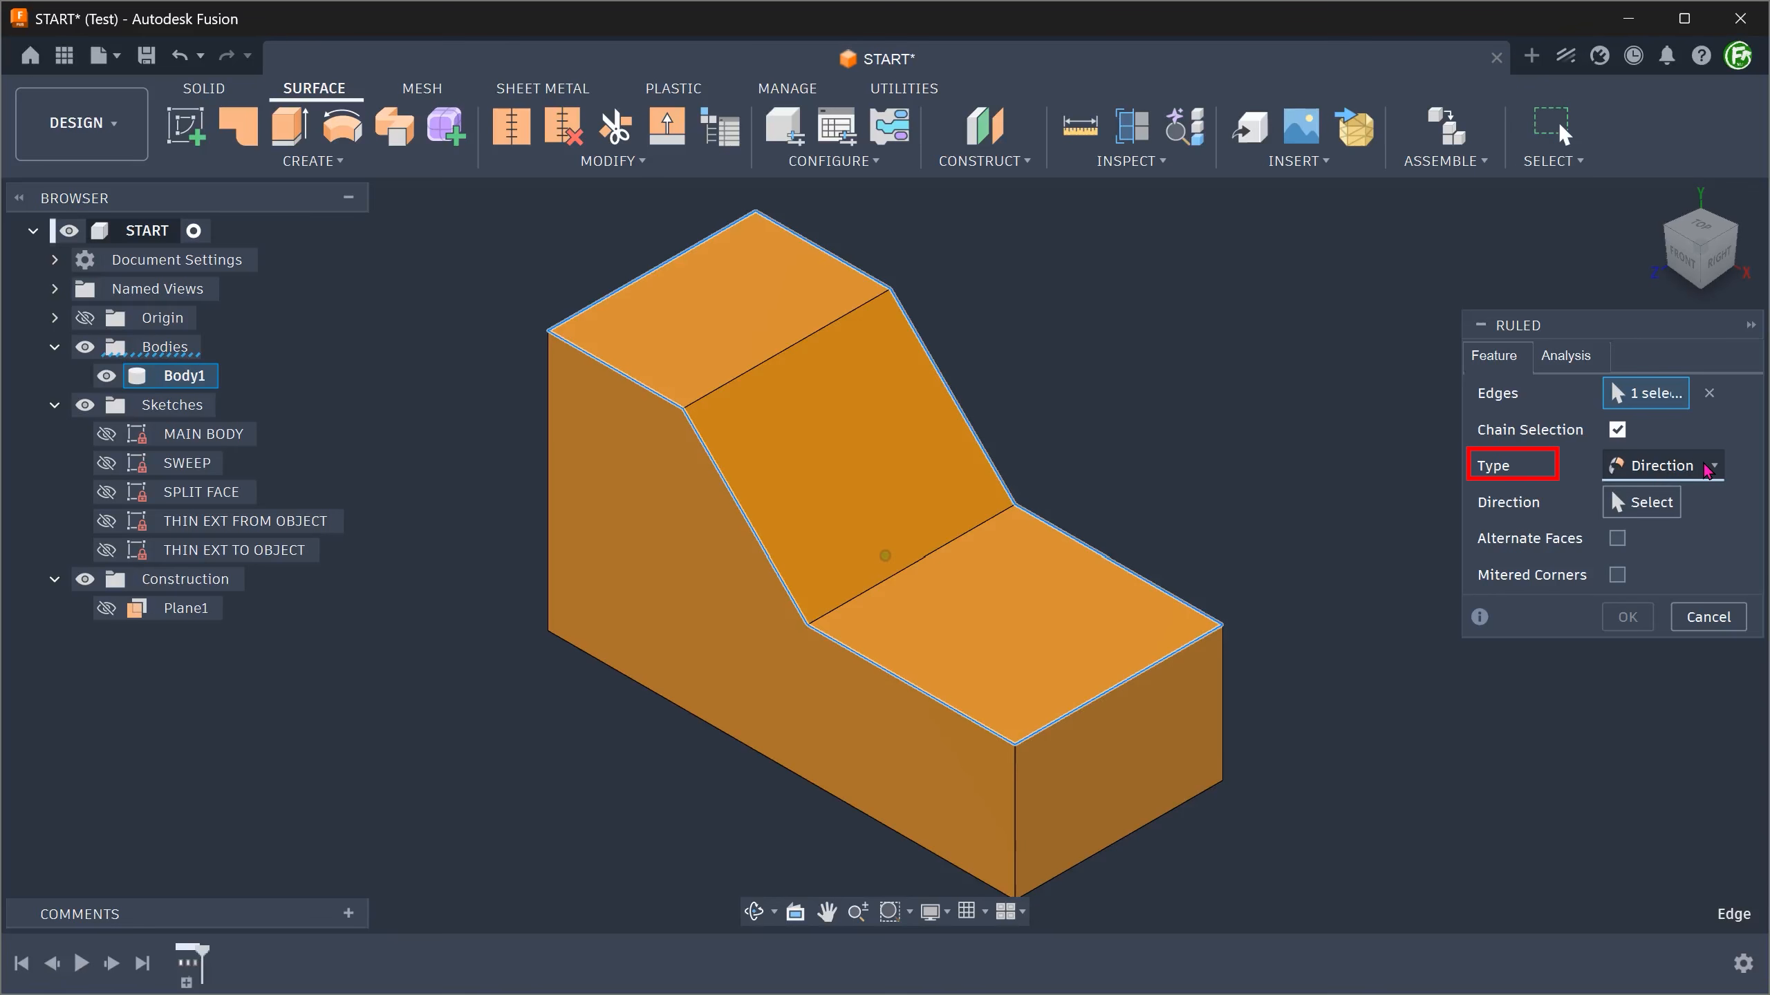
left_click(1644, 504)
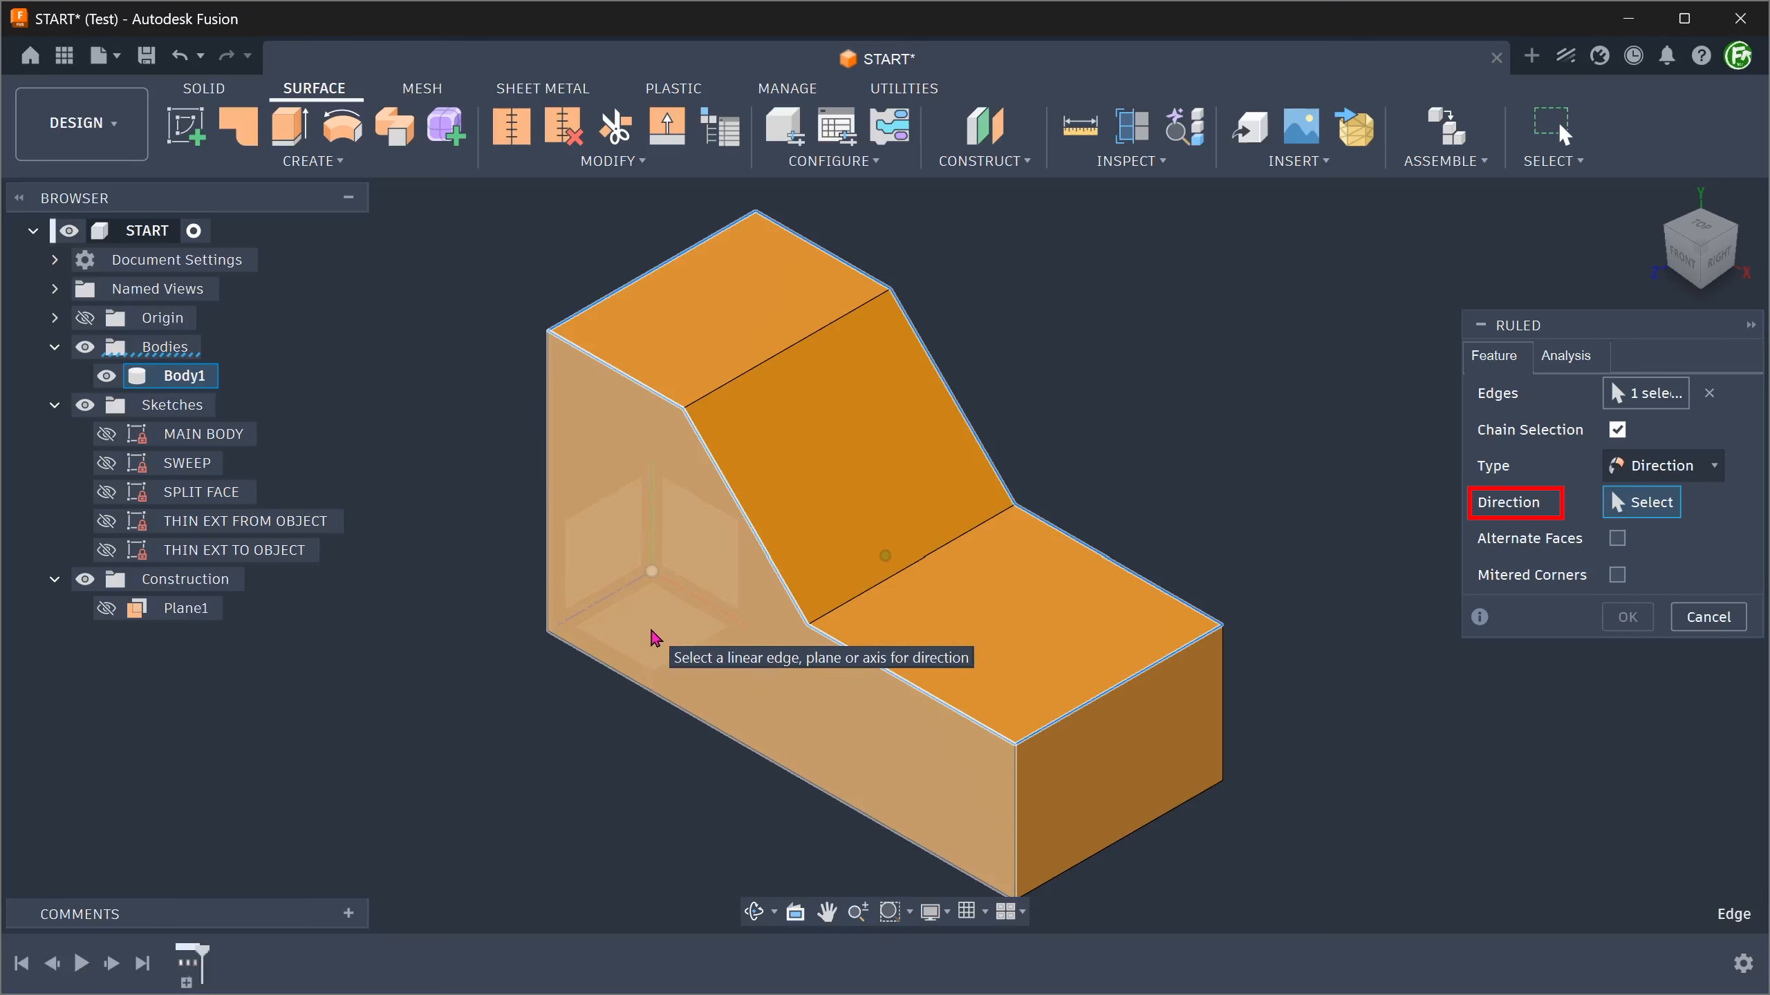
left_click_drag(656, 638, 685, 719)
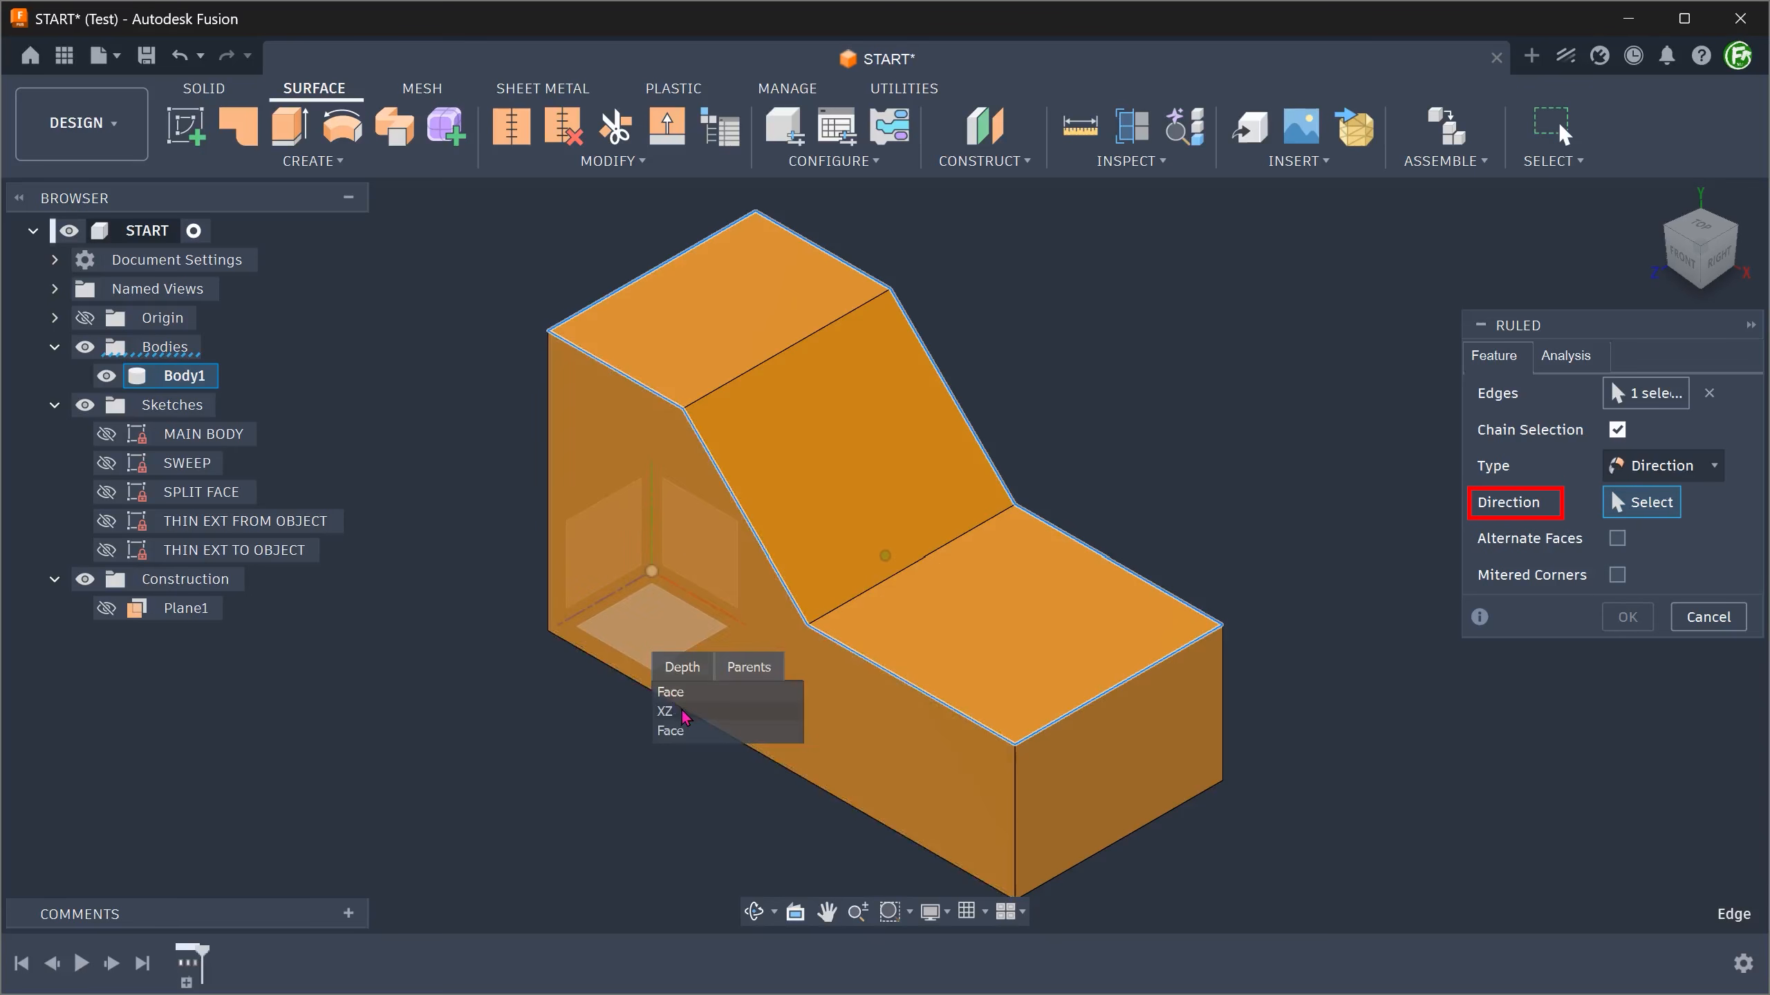
left_click(685, 713)
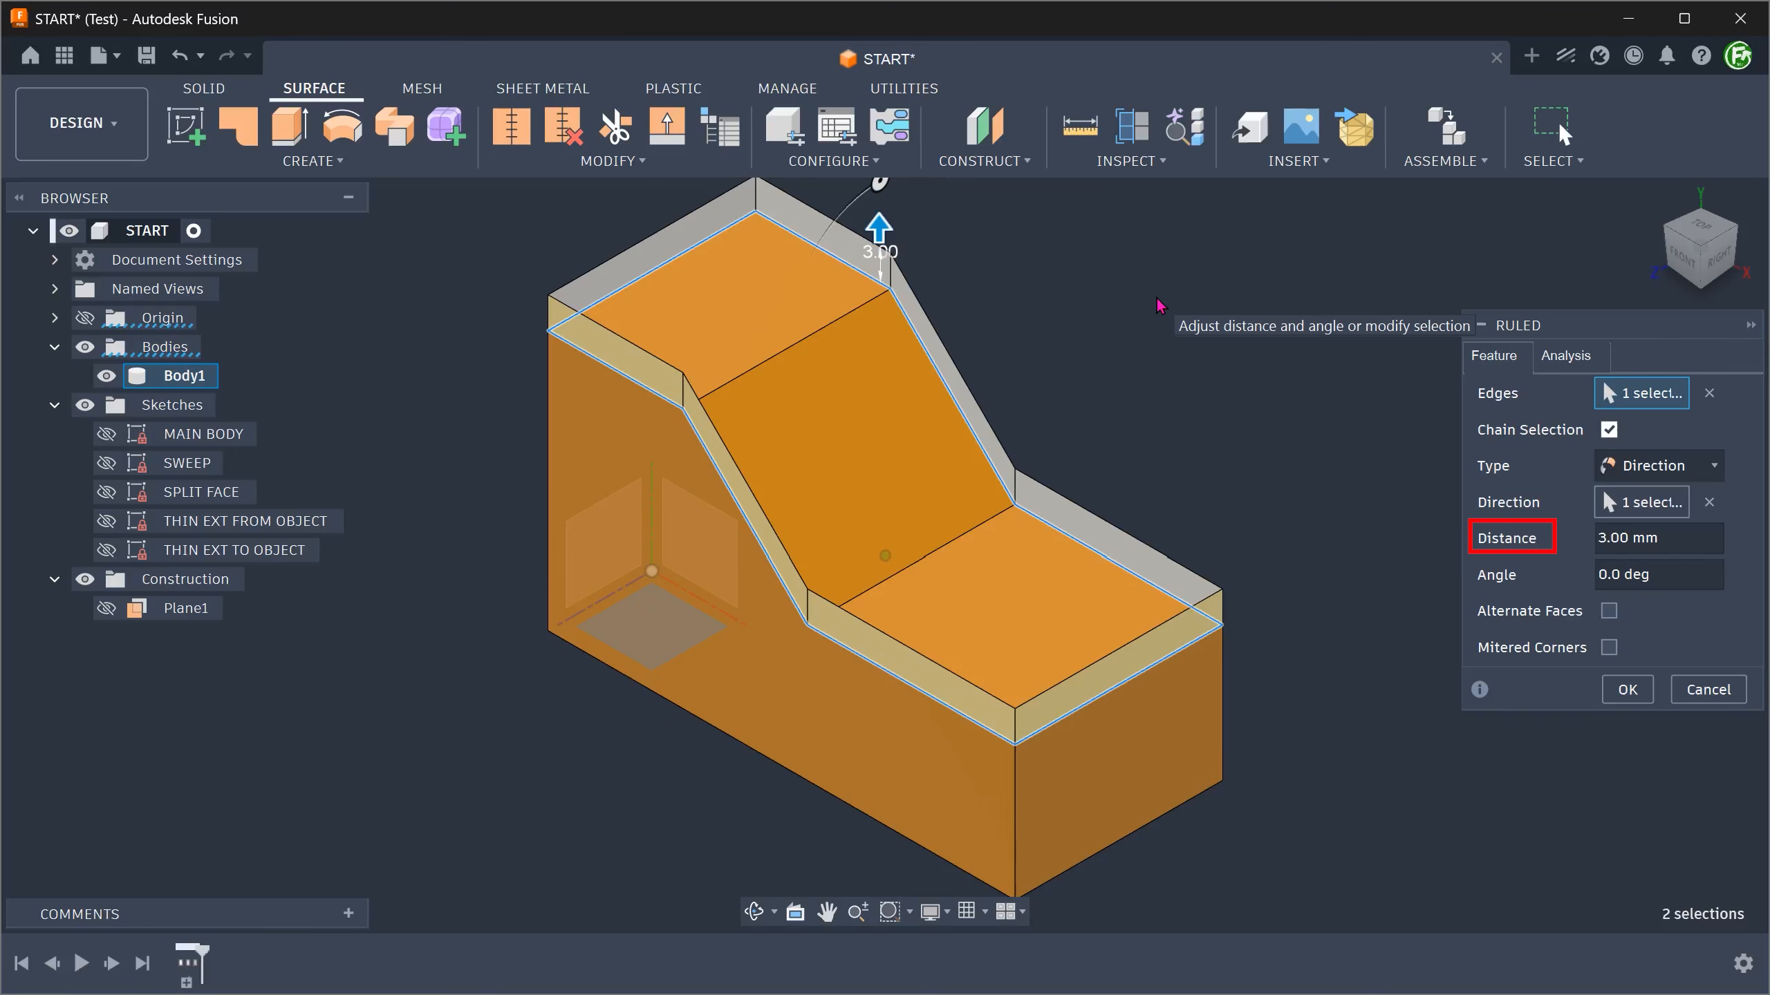
left_click(1625, 690)
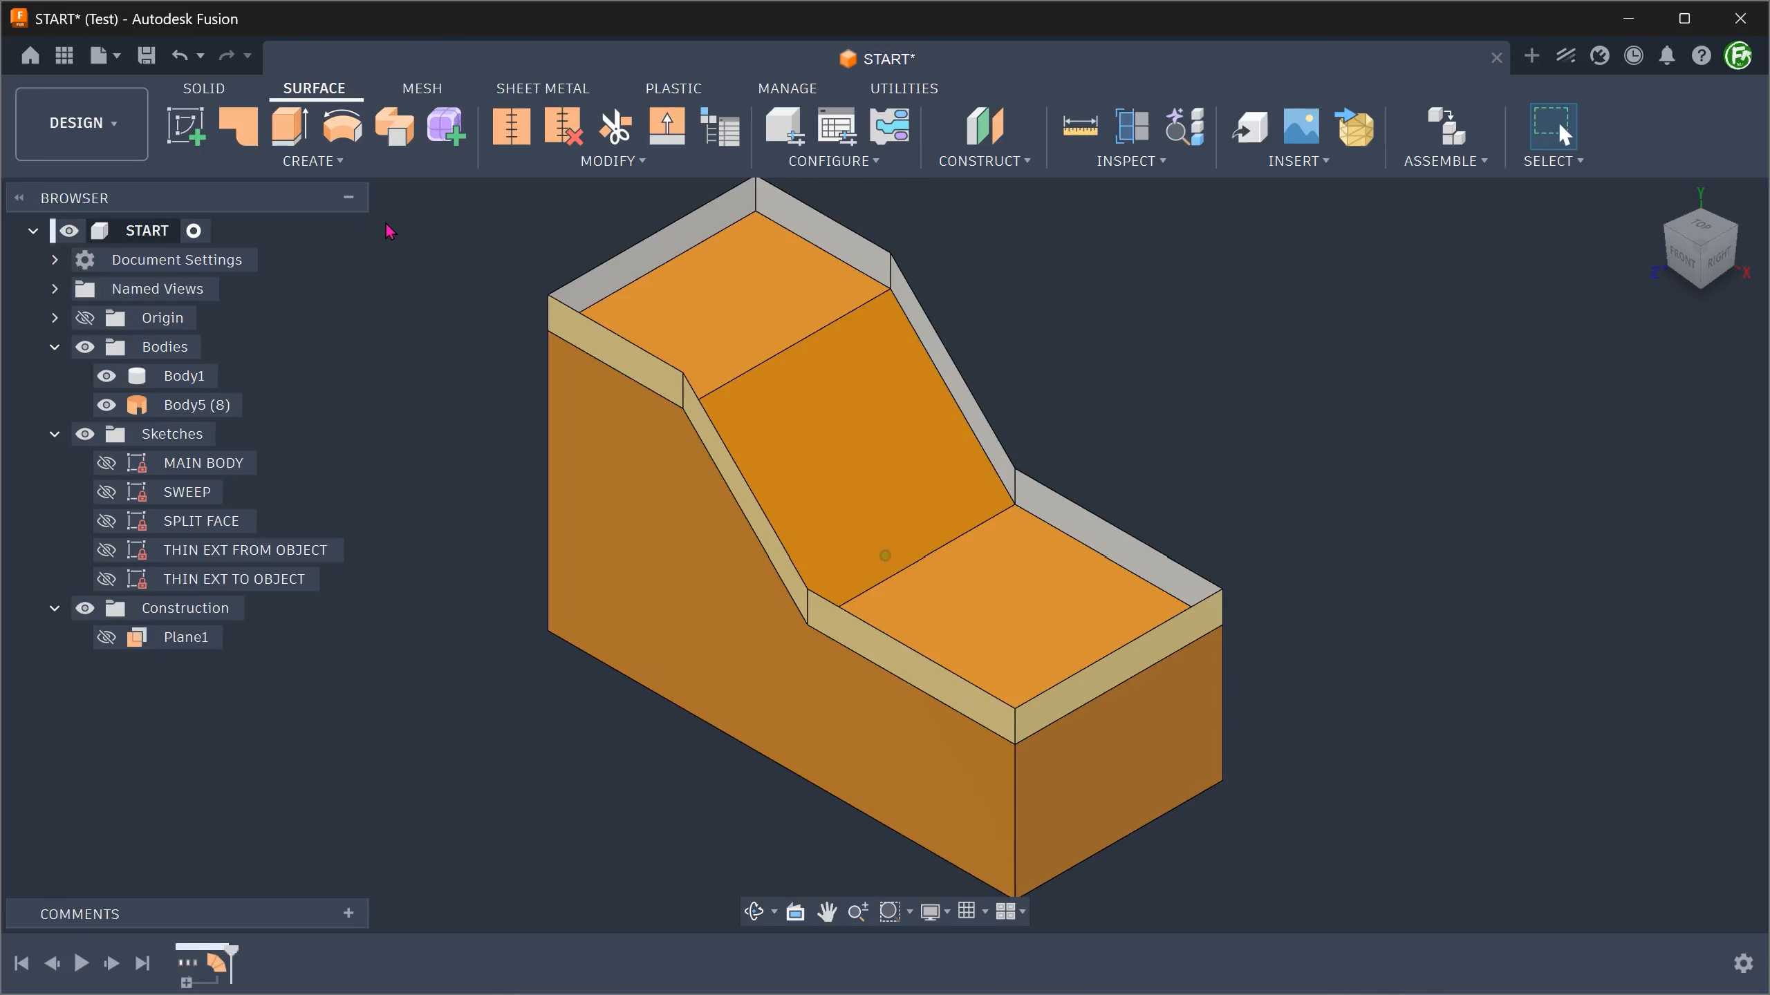
- Thicken the ruled surface body 2 mm inward on one side and join it to the main body as a raised lip
left_click(312, 161)
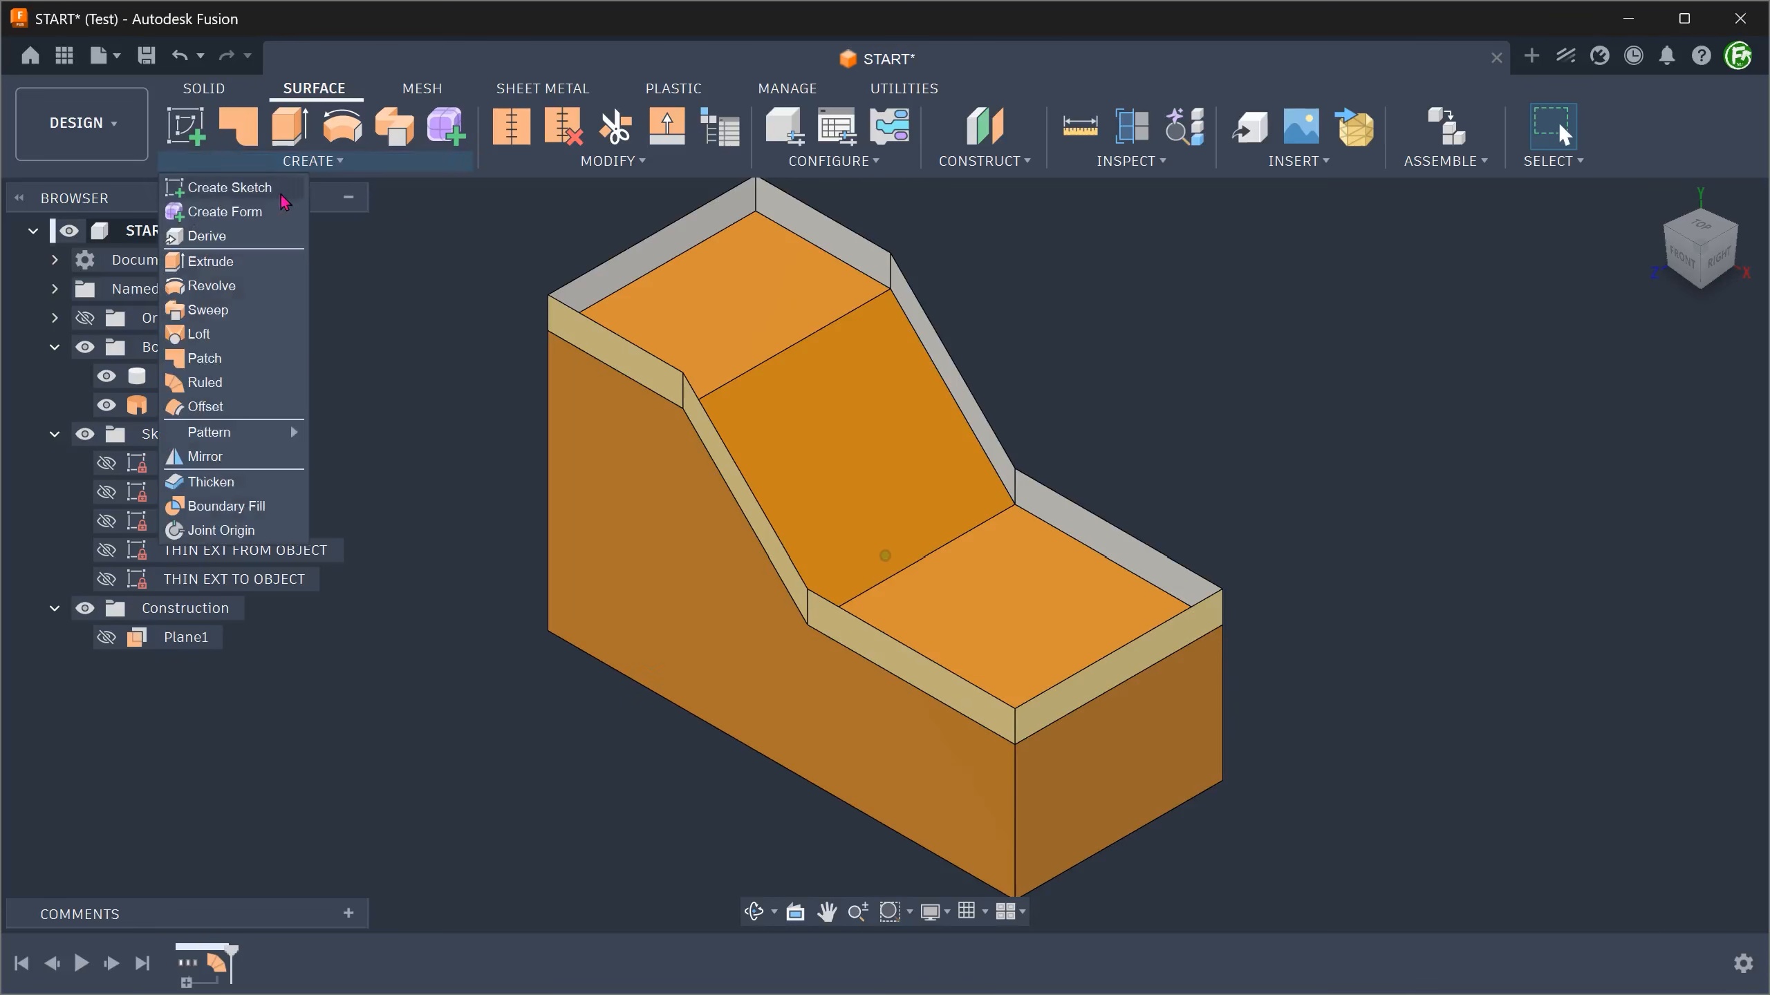
left_click(249, 486)
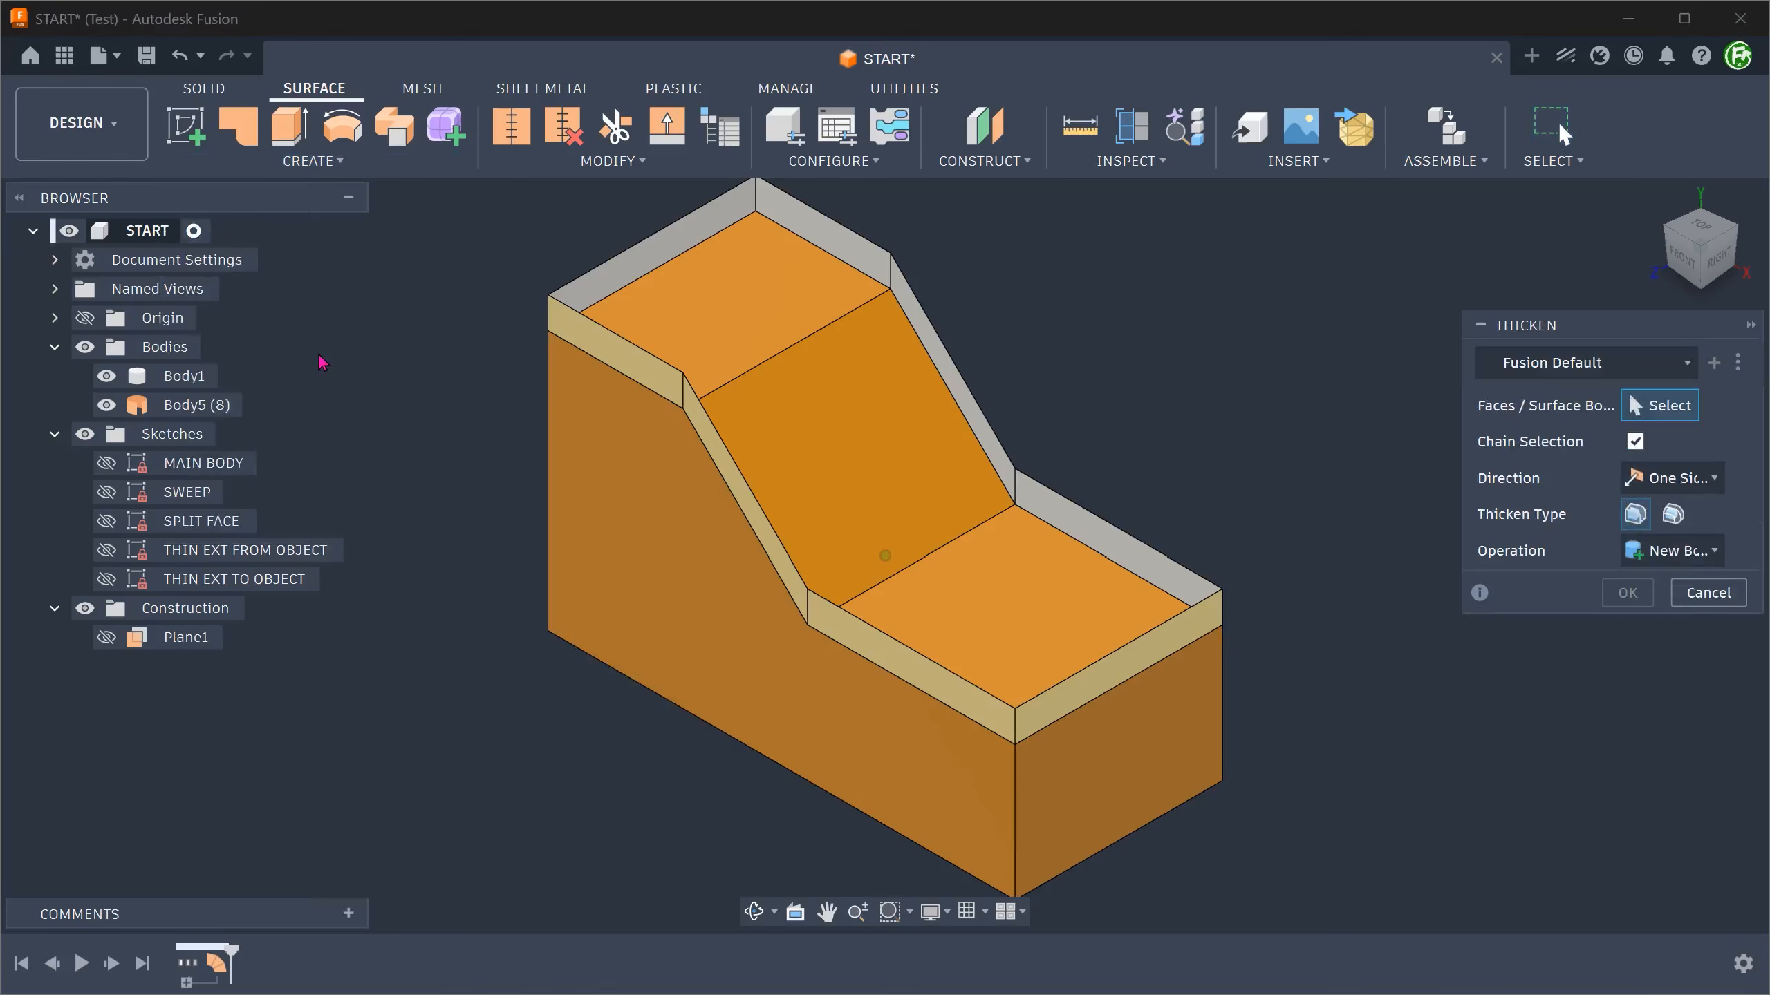
left_click(183, 405)
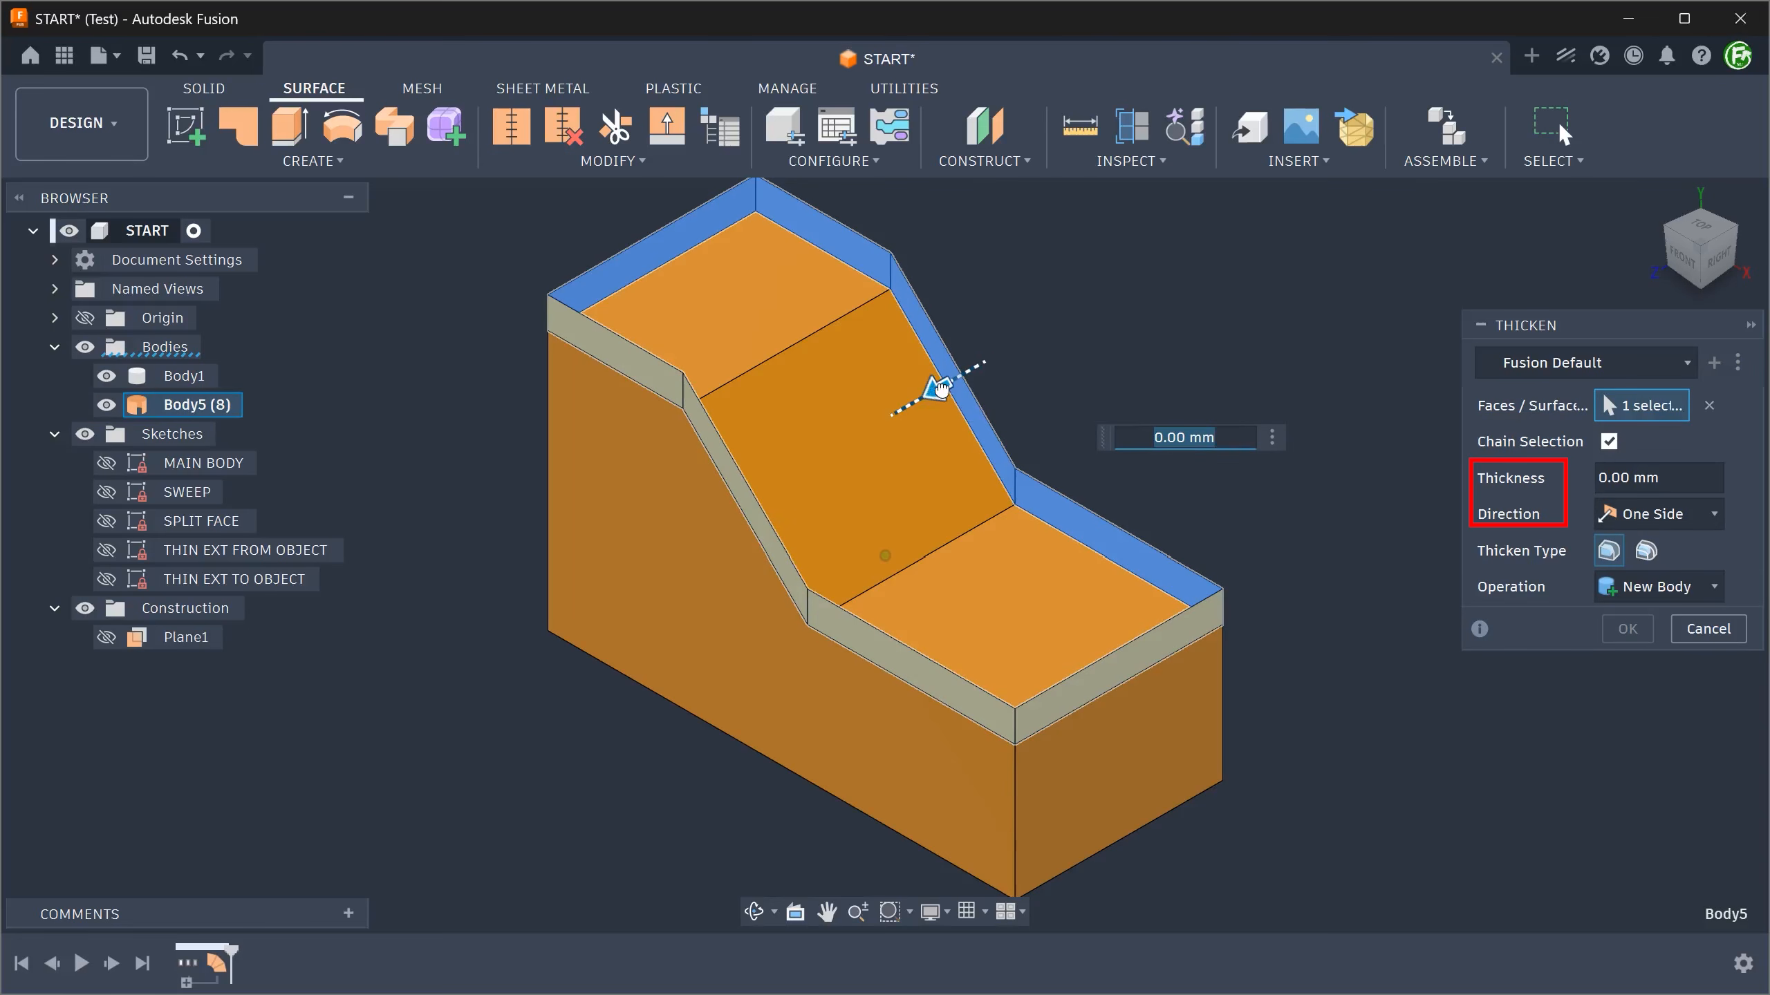
left_click_drag(942, 390, 918, 401)
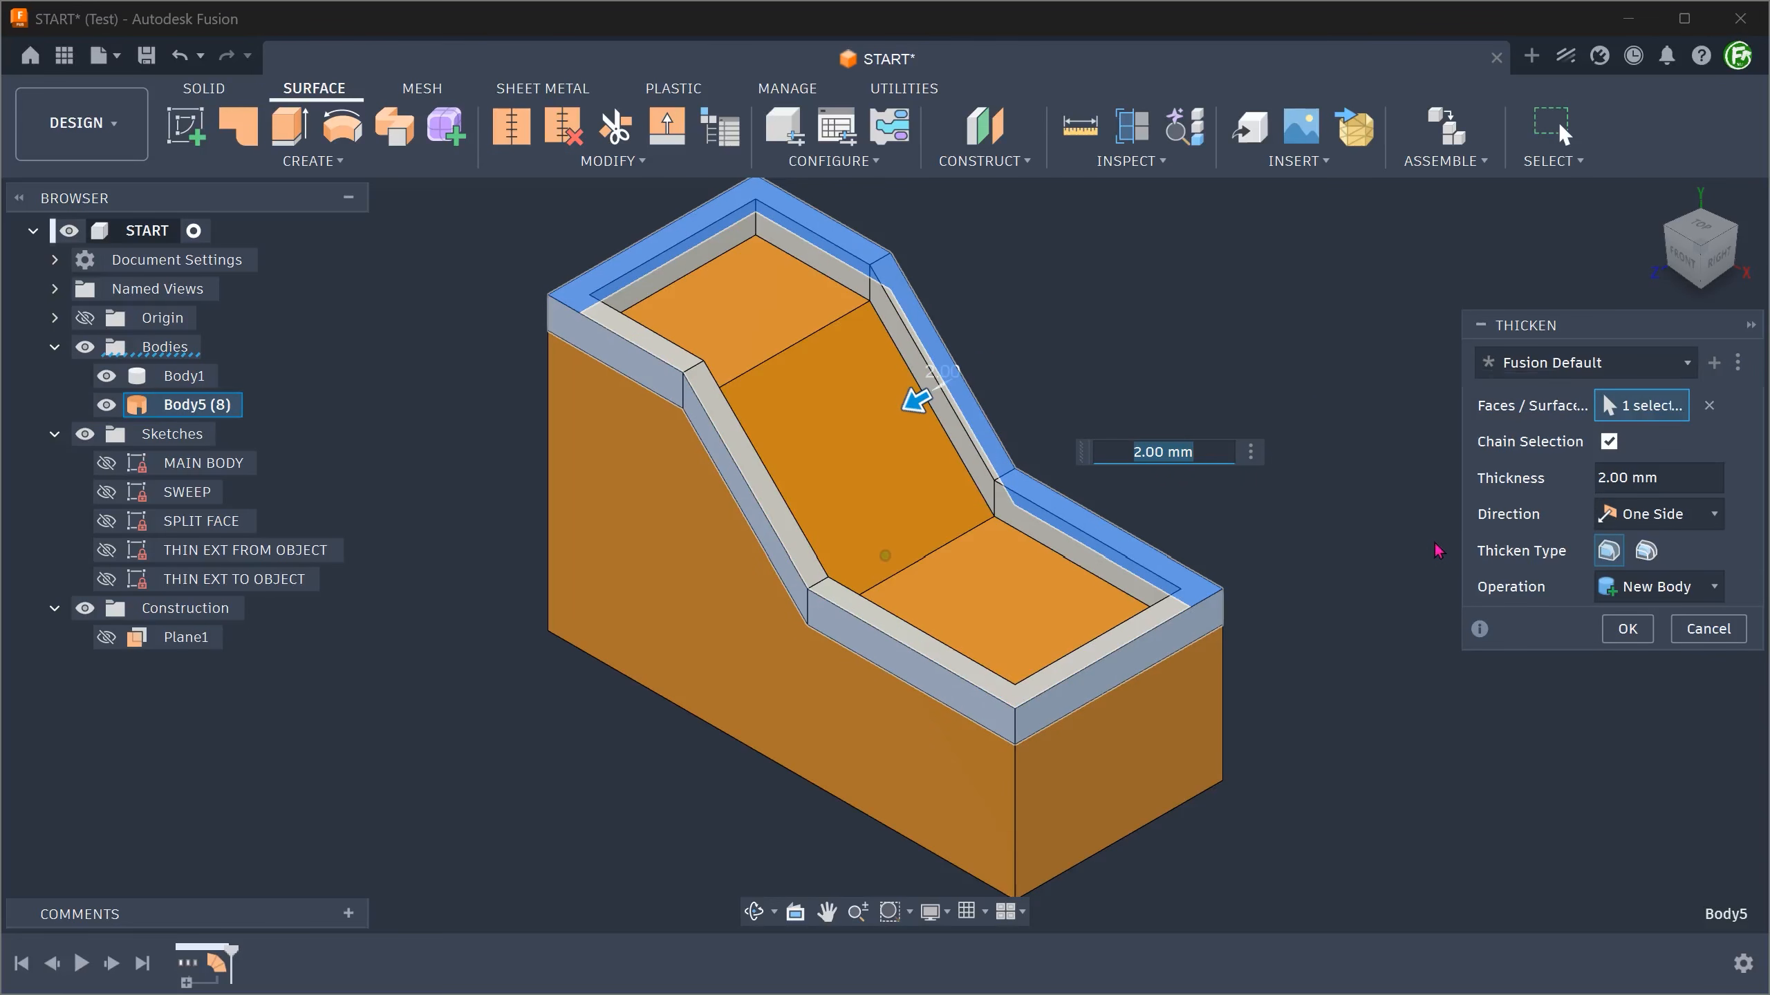
left_click(1658, 587)
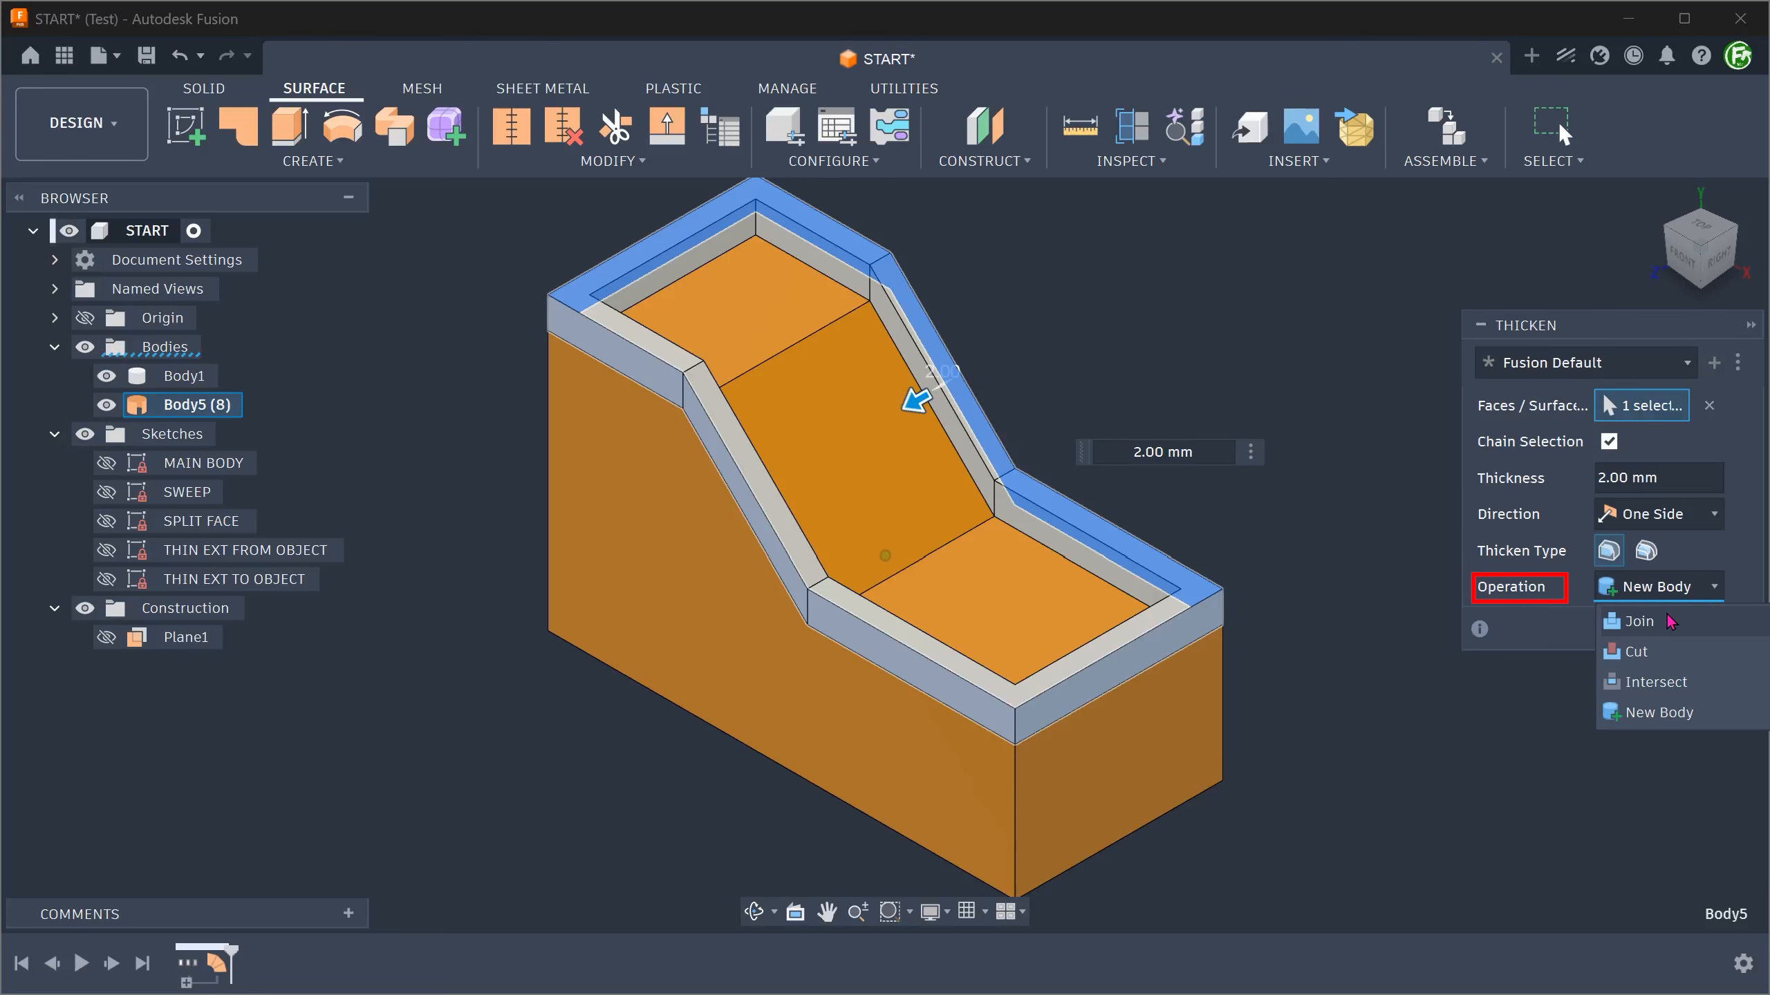
left_click(1673, 619)
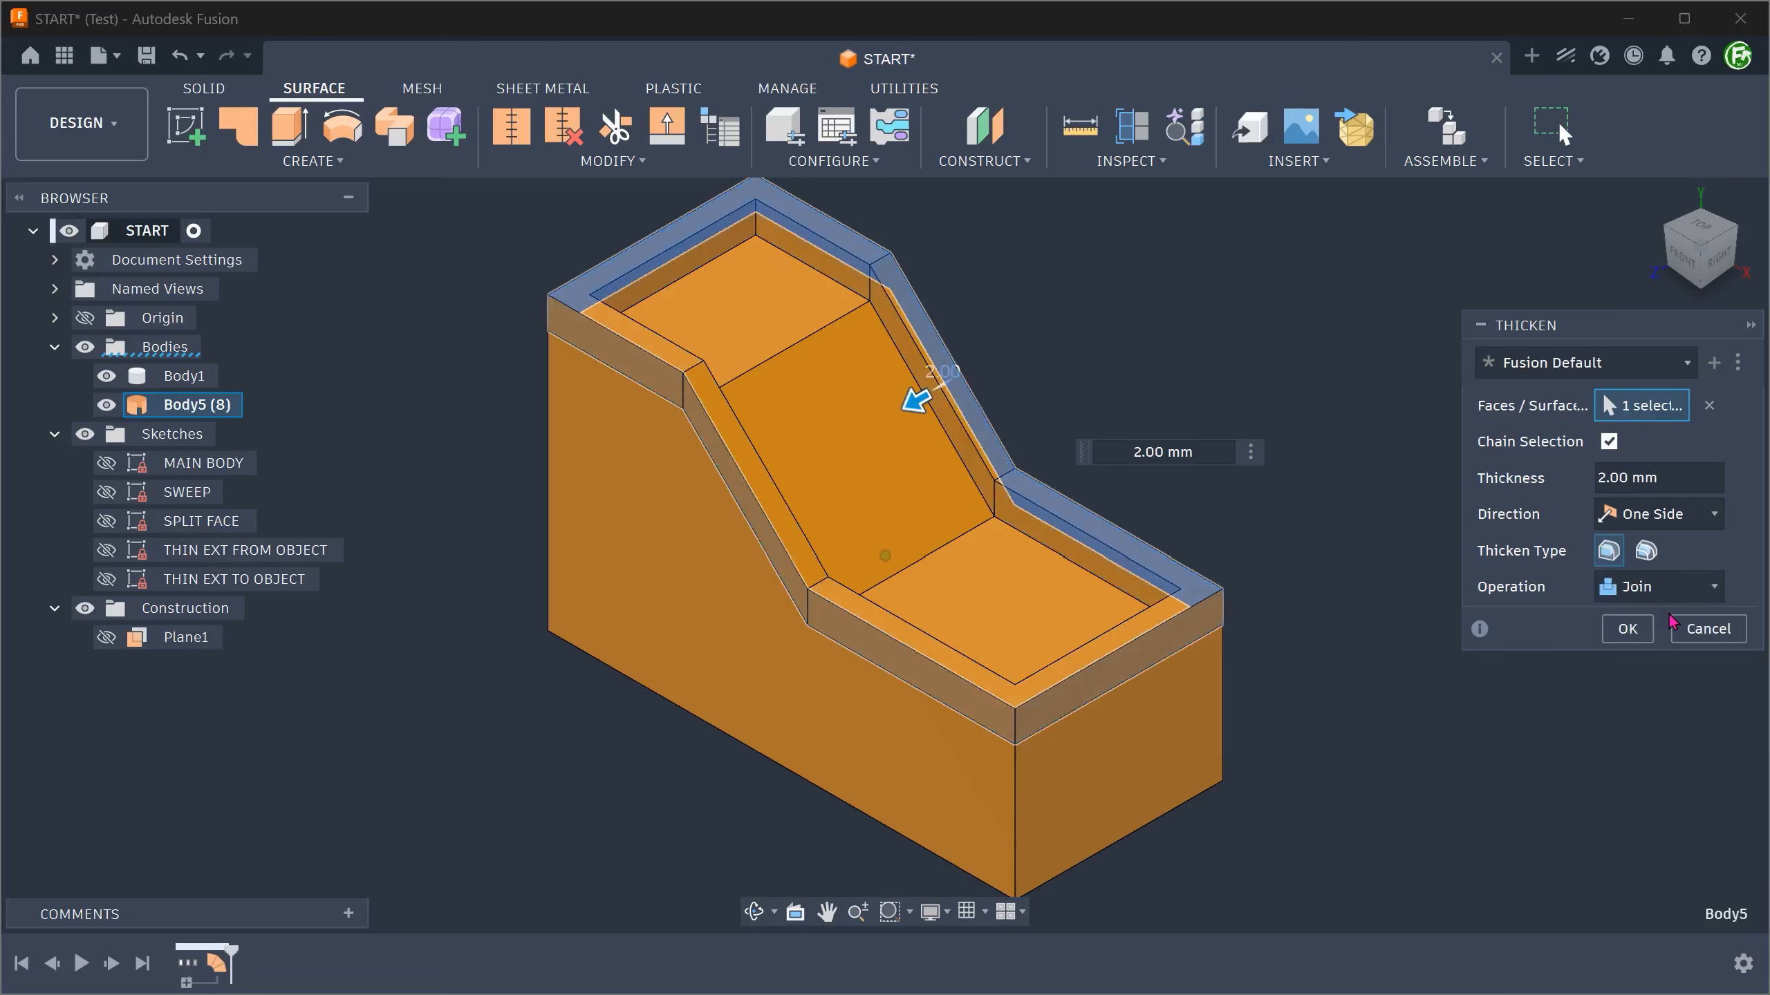
left_click(1627, 630)
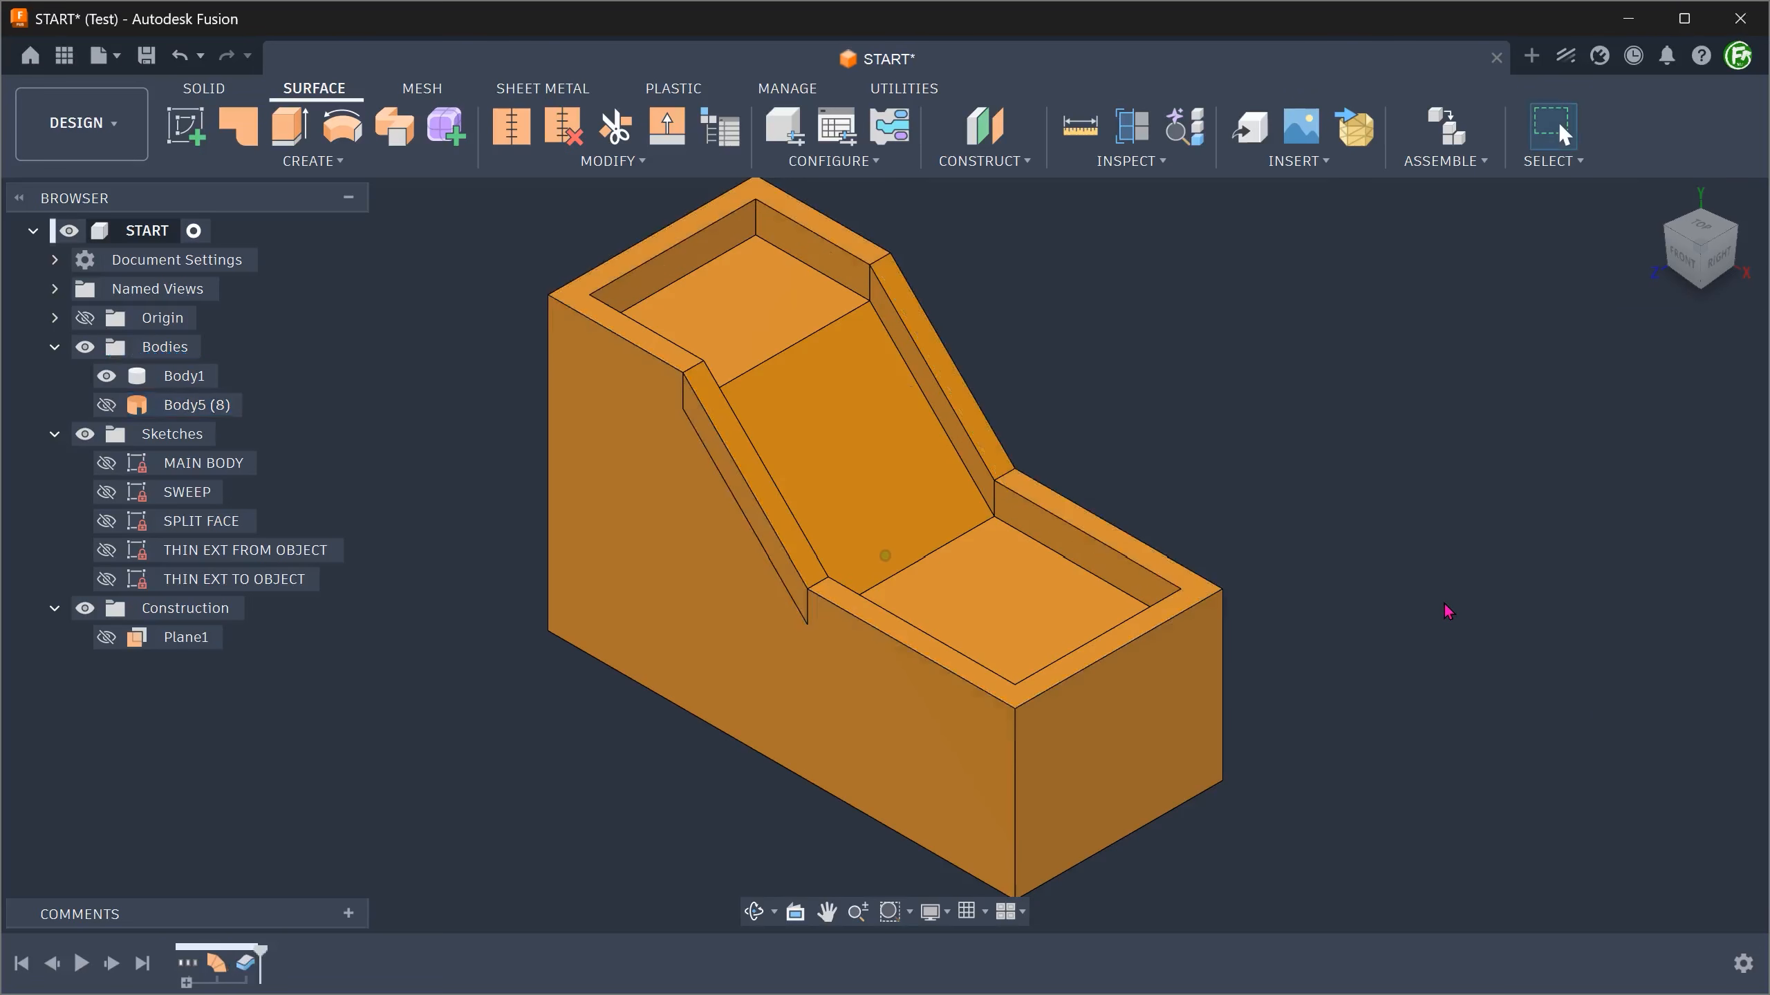
- Measure the distance between the thickened lip's sloped top face and the recessed sloped face
middle_click_drag(1422, 597, 1123, 338, "shift")
scroll(1124, 338, "up", 6)
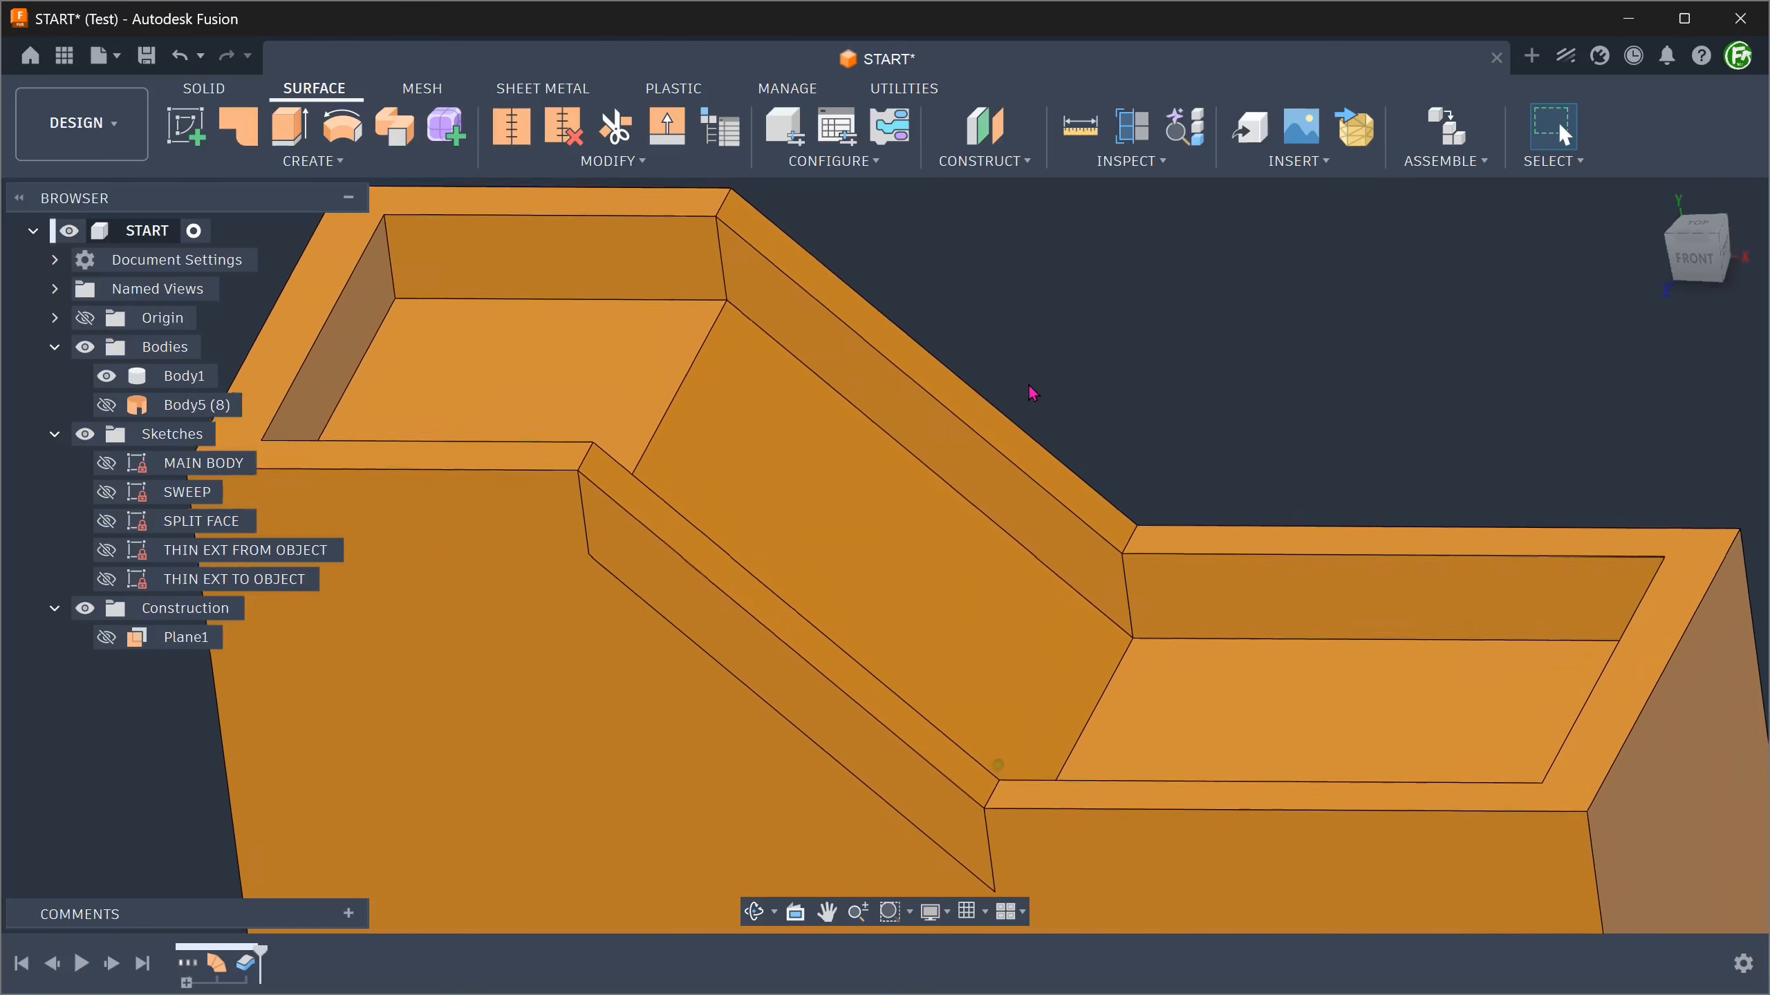
left_click(1007, 423)
left_click(920, 506, "ctrl")
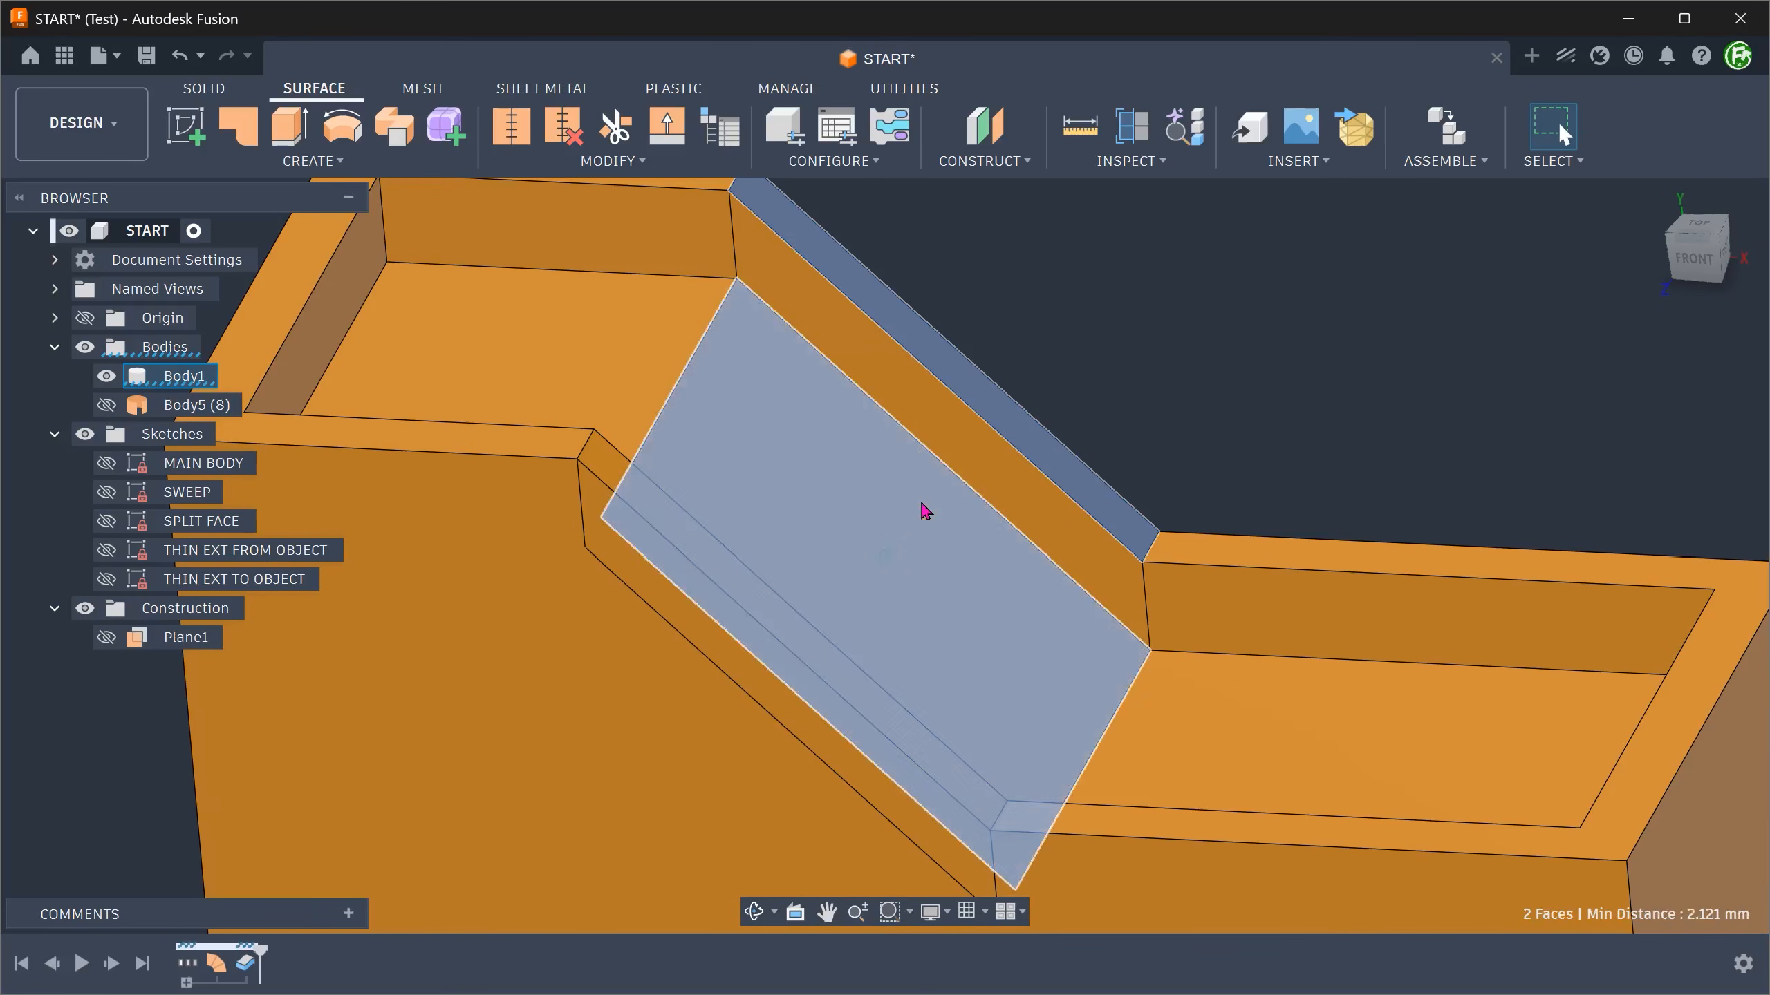
middle_click_drag(1221, 378, 1080, 390, "shift")
left_click(1072, 389)
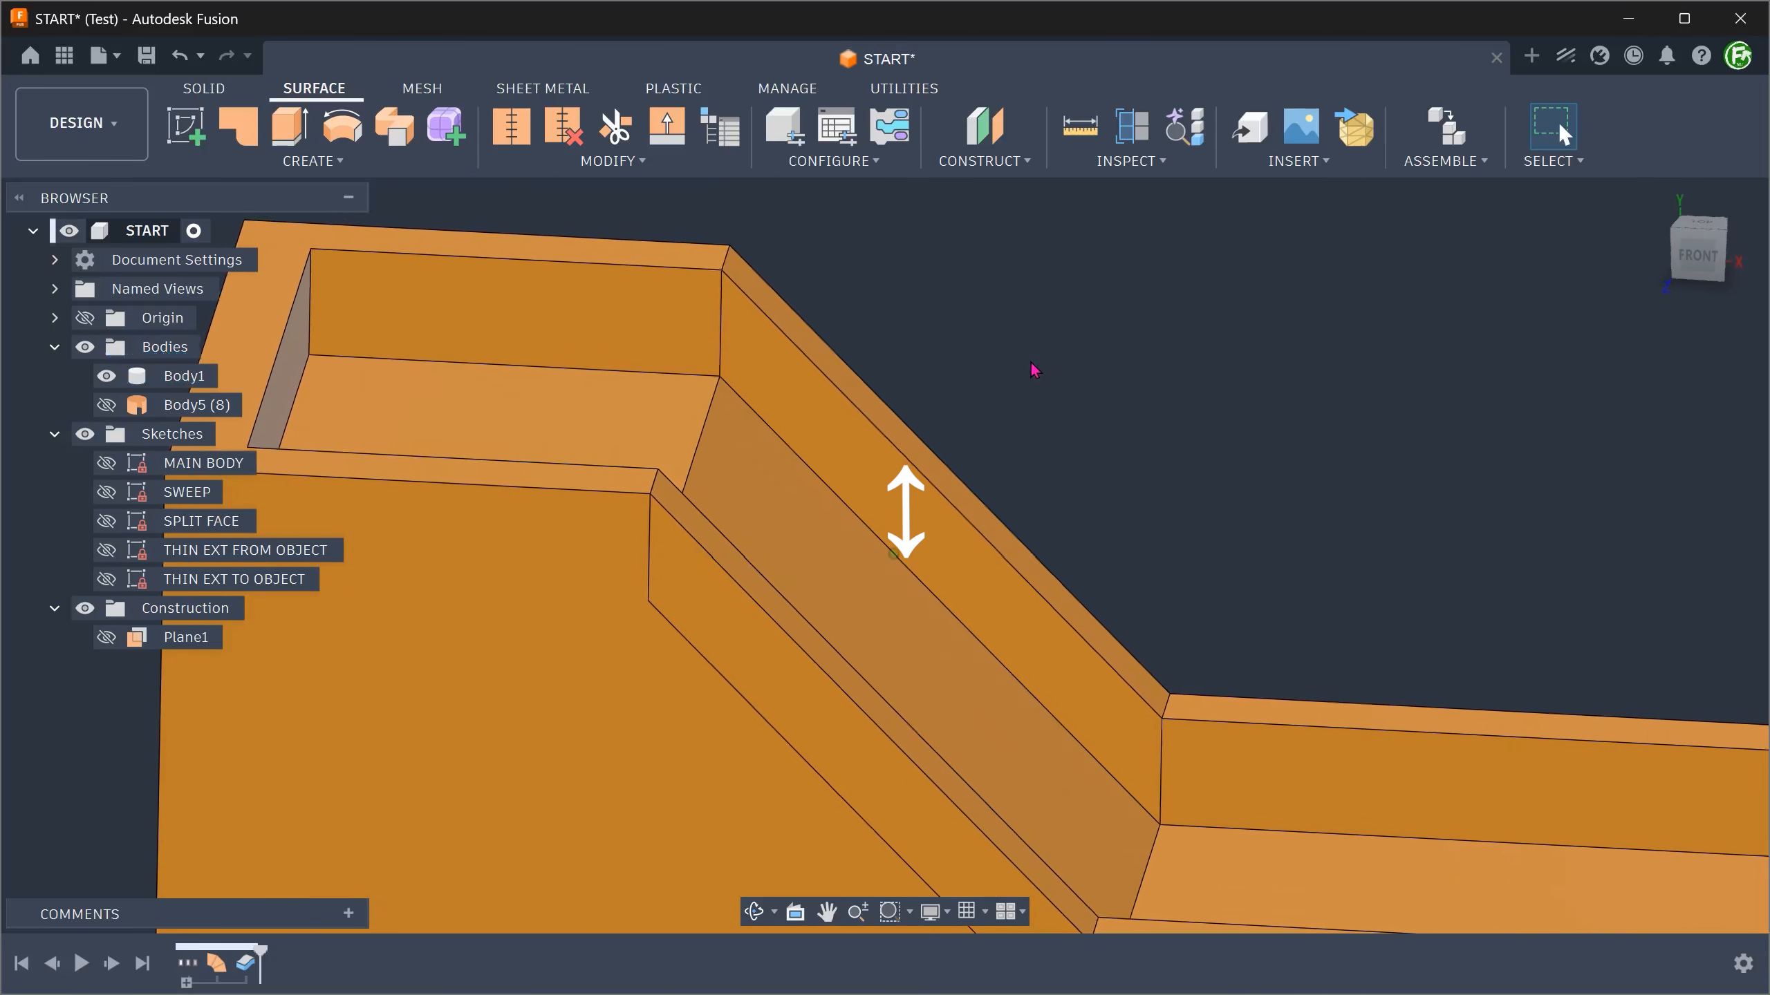
- Measure the length of the lip's vertical inner edge at the upper end of the slope
scroll(1033, 365, "up", 1)
left_click(696, 326)
middle_click_drag(1027, 314, 1058, 308, "shift")
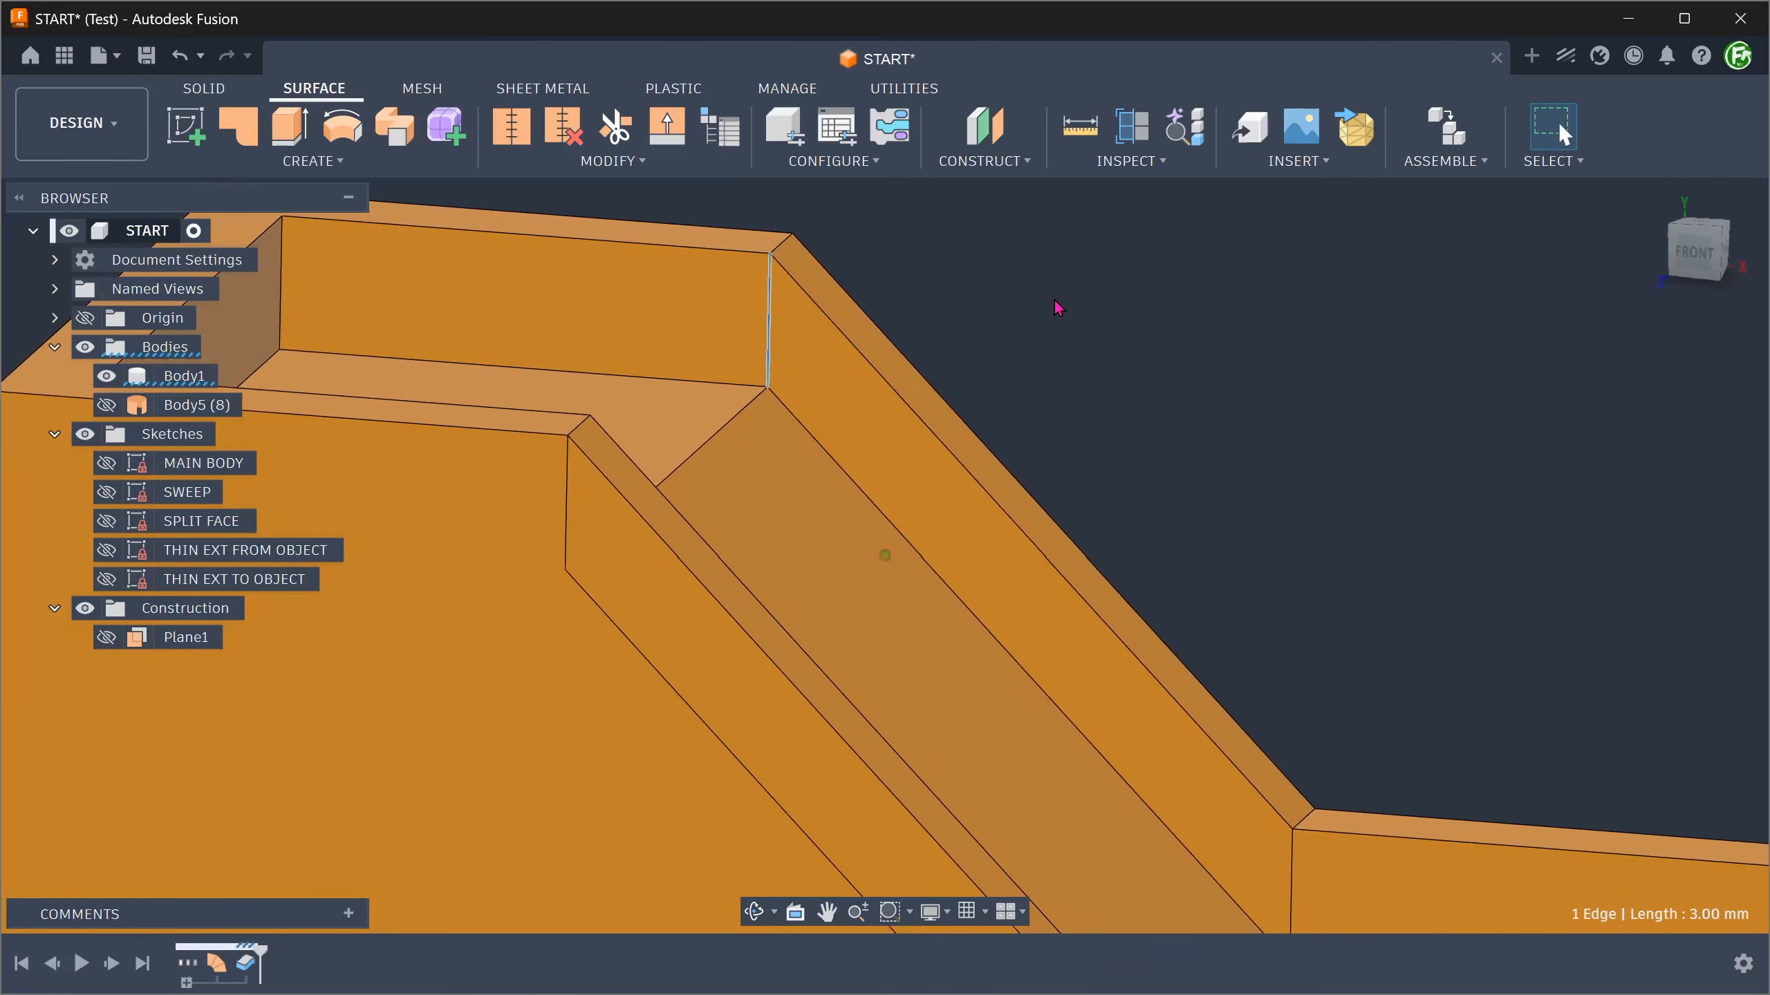
middle_click_drag(1220, 282, 1224, 285, "shift")
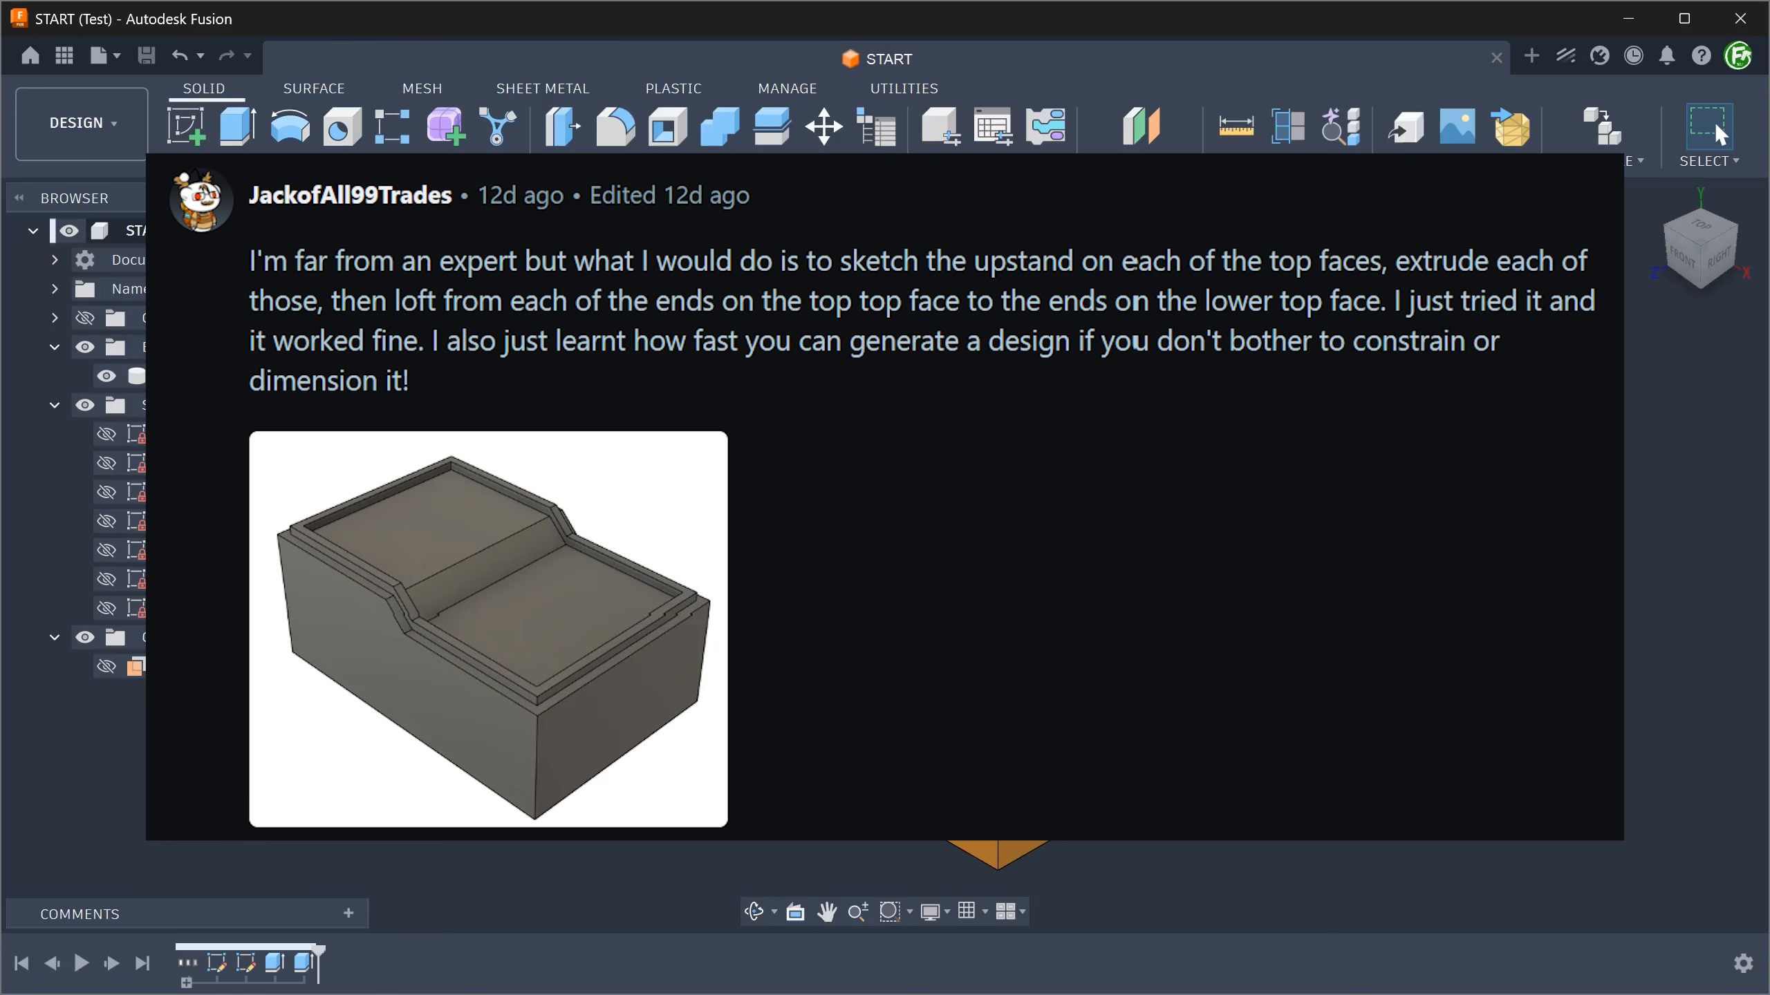
- Loft between the facing end faces of the upper and lower lips along the far side of the slope, joining them to the body
middle_click_drag(680, 288, 915, 278, "shift")
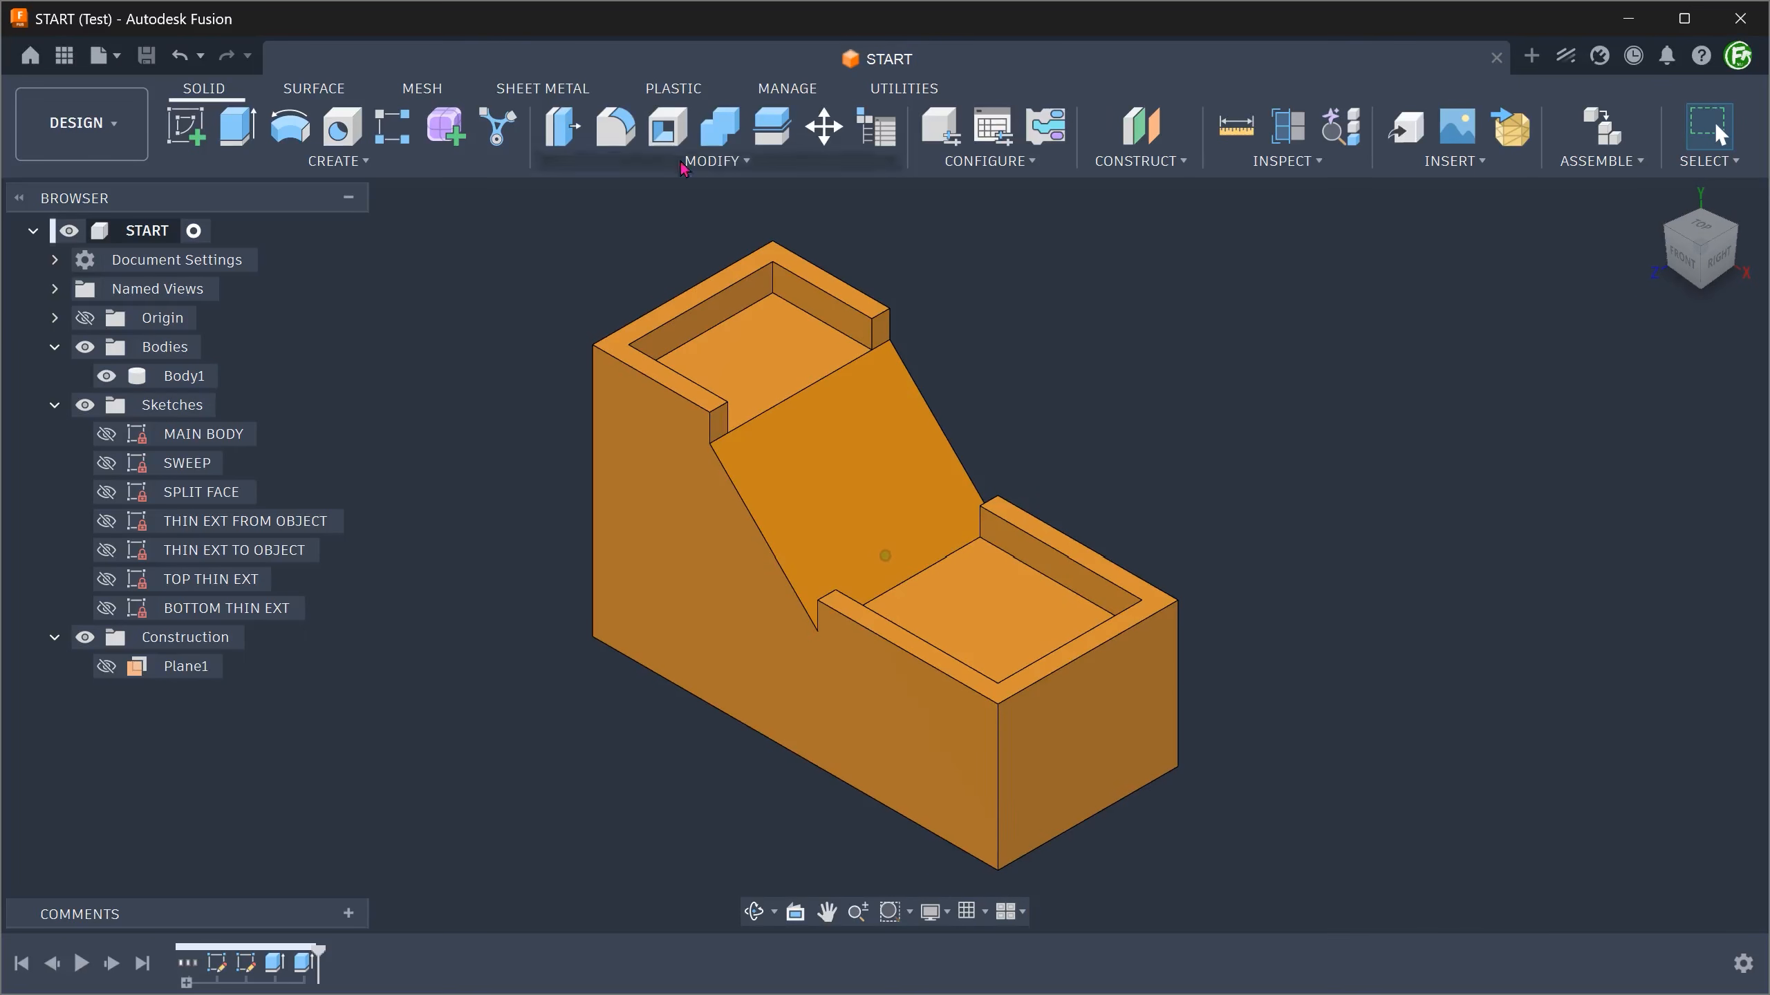
left_click(324, 162)
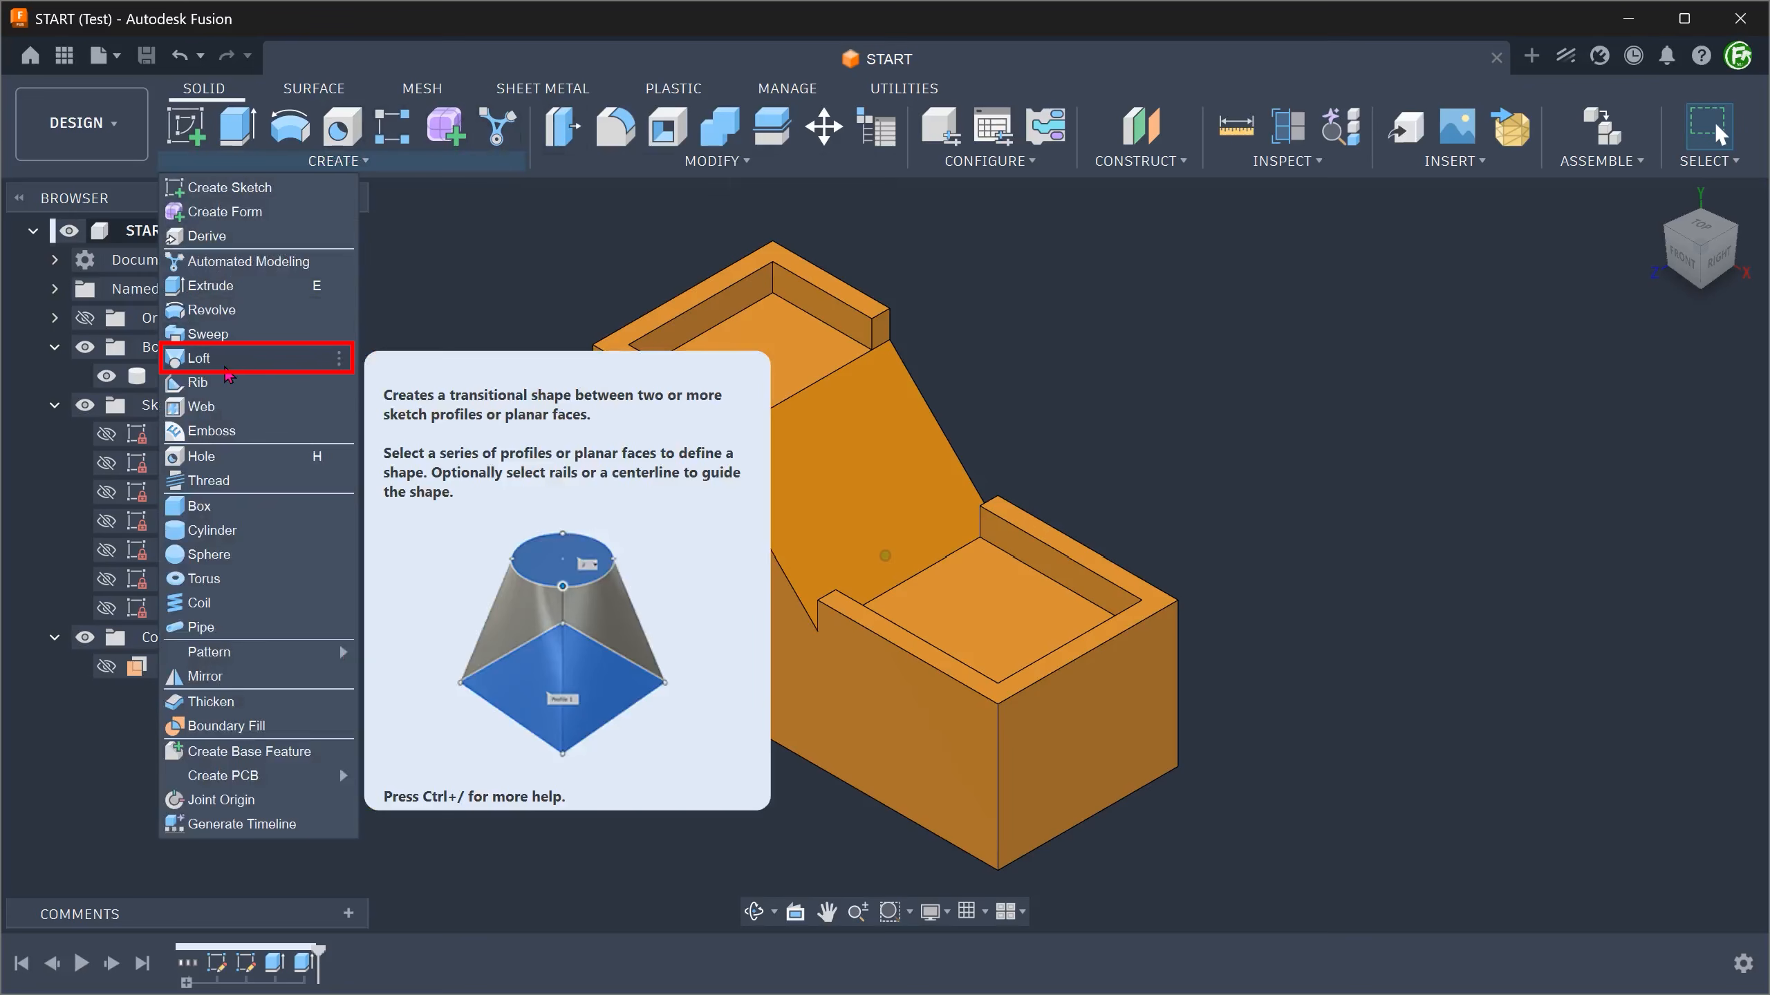
left_click(226, 368)
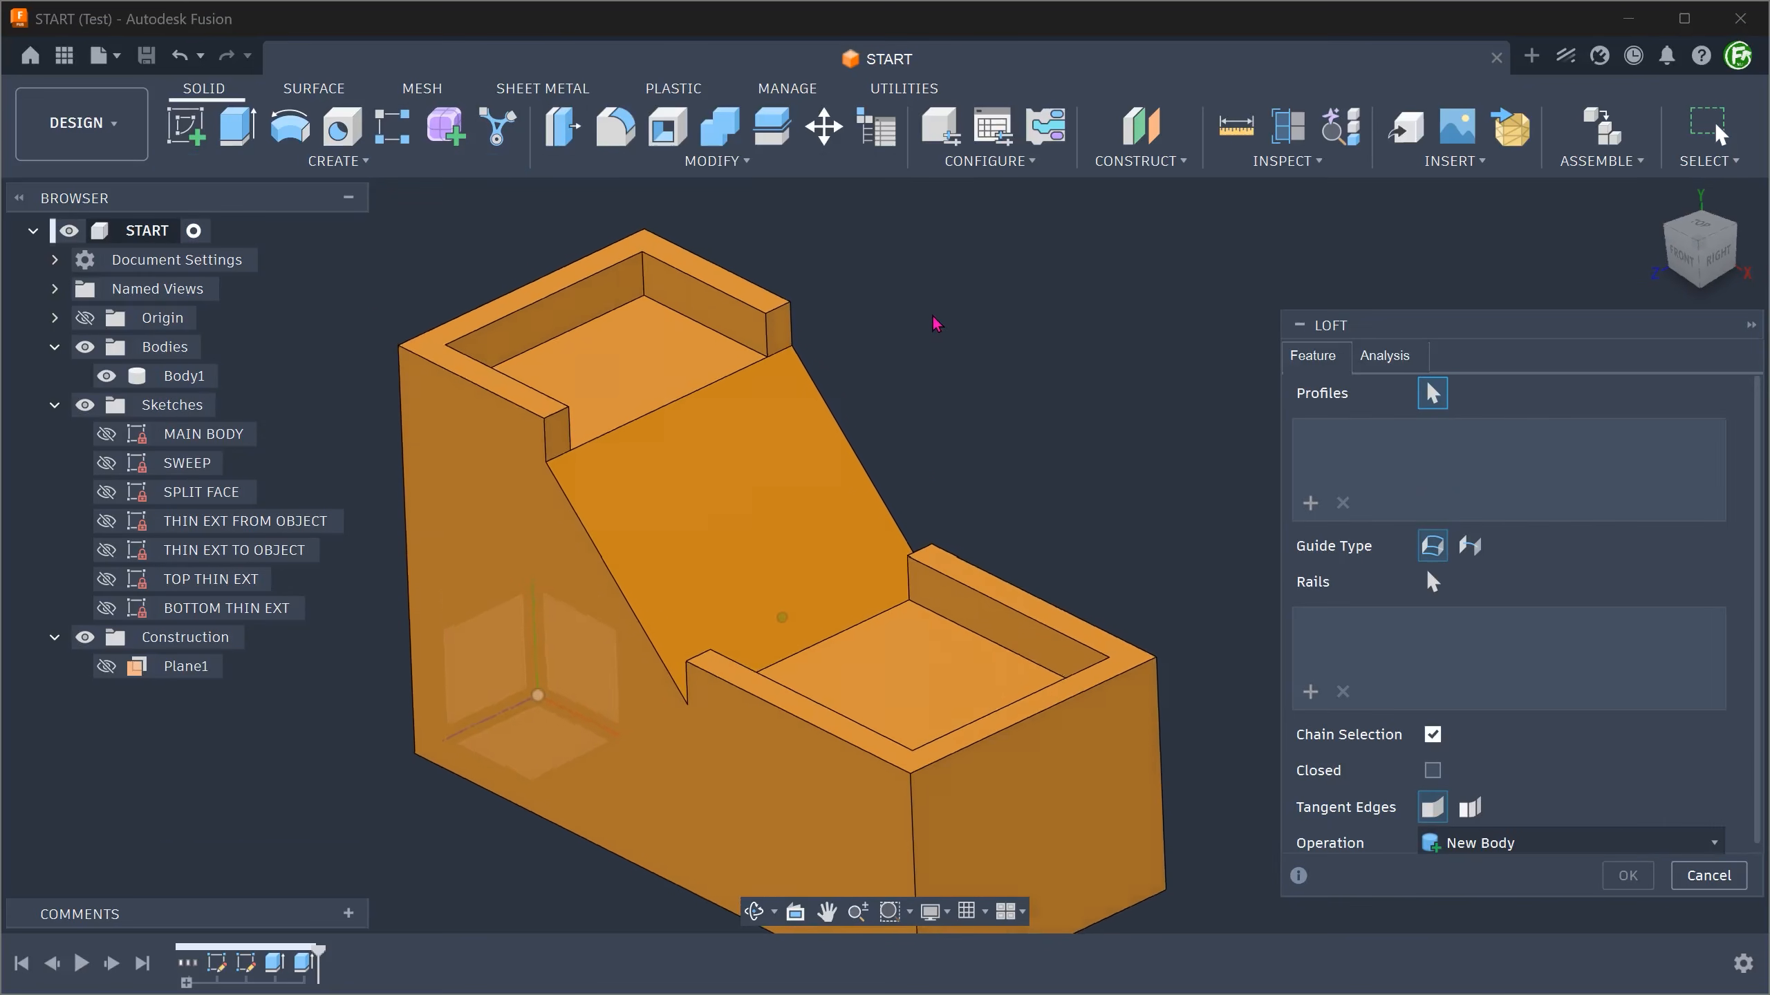
left_click(786, 346)
mouse_move(859, 357)
middle_mouse_down("shift")
mouse_move(999, 474)
mouse_move(864, 391)
middle_mouse_up("shift")
left_click(905, 558)
left_click(1628, 876)
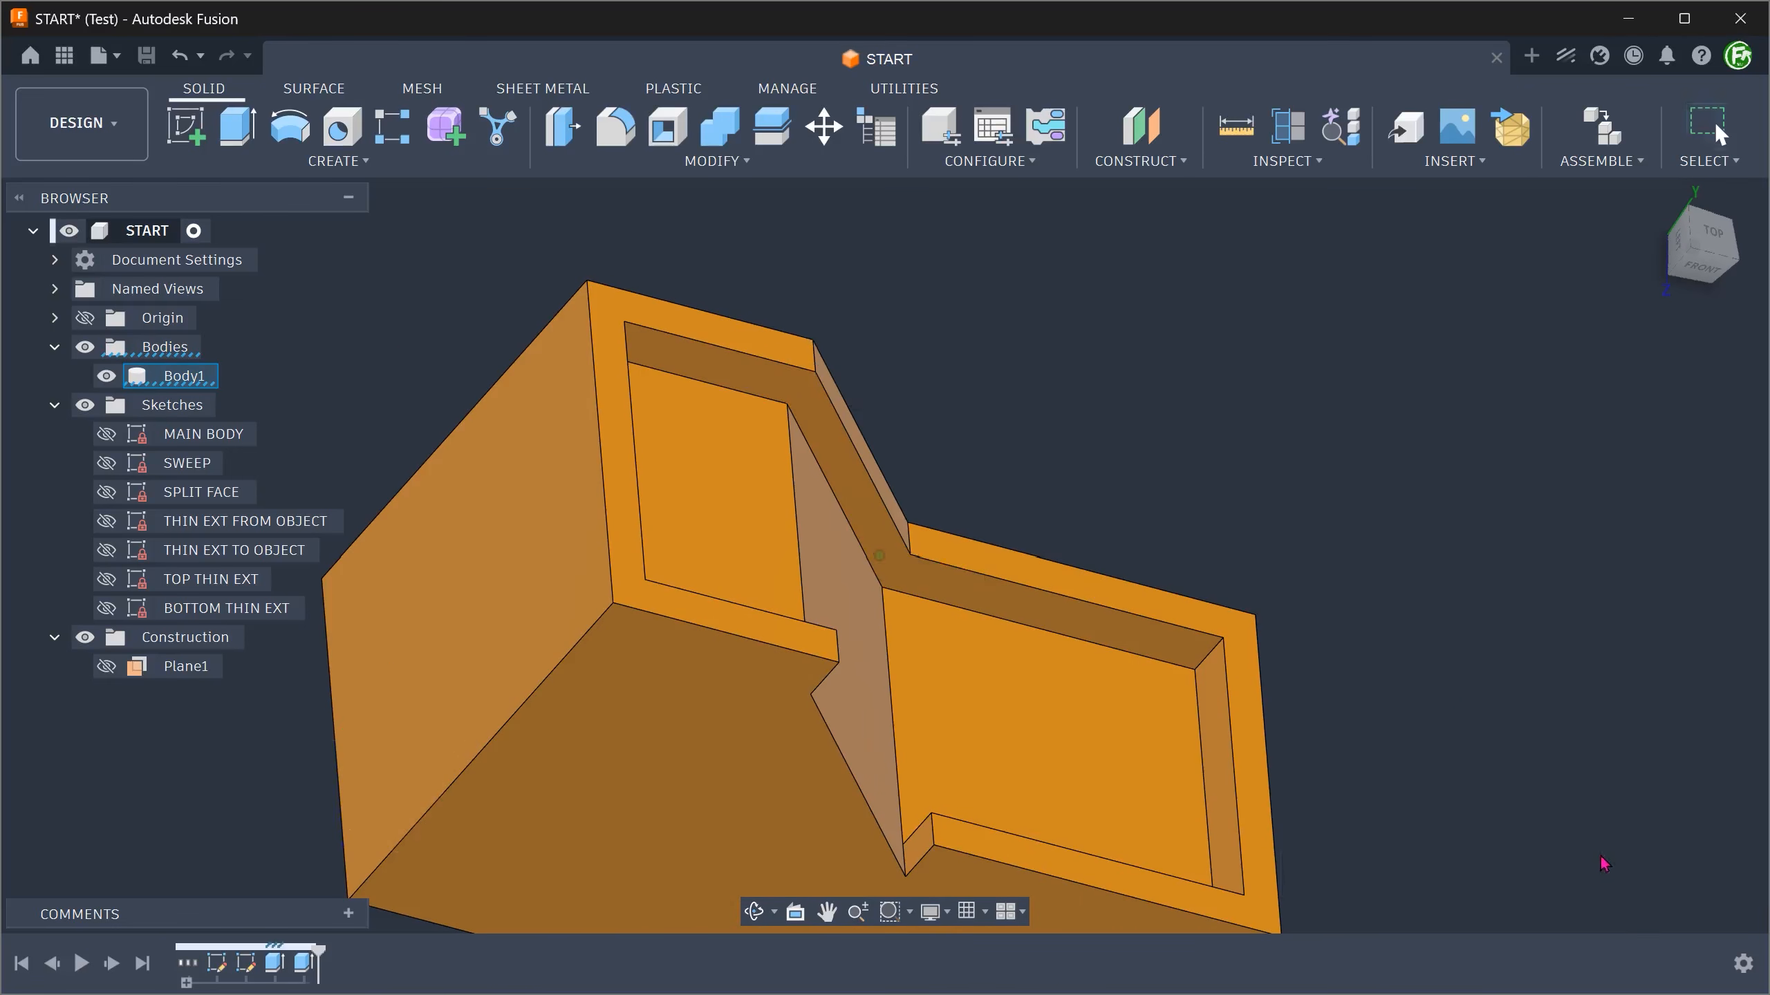
- Measure the distance between the lofted lip's sloped top face and the recessed sloped face
scroll(1067, 388, "up", 3)
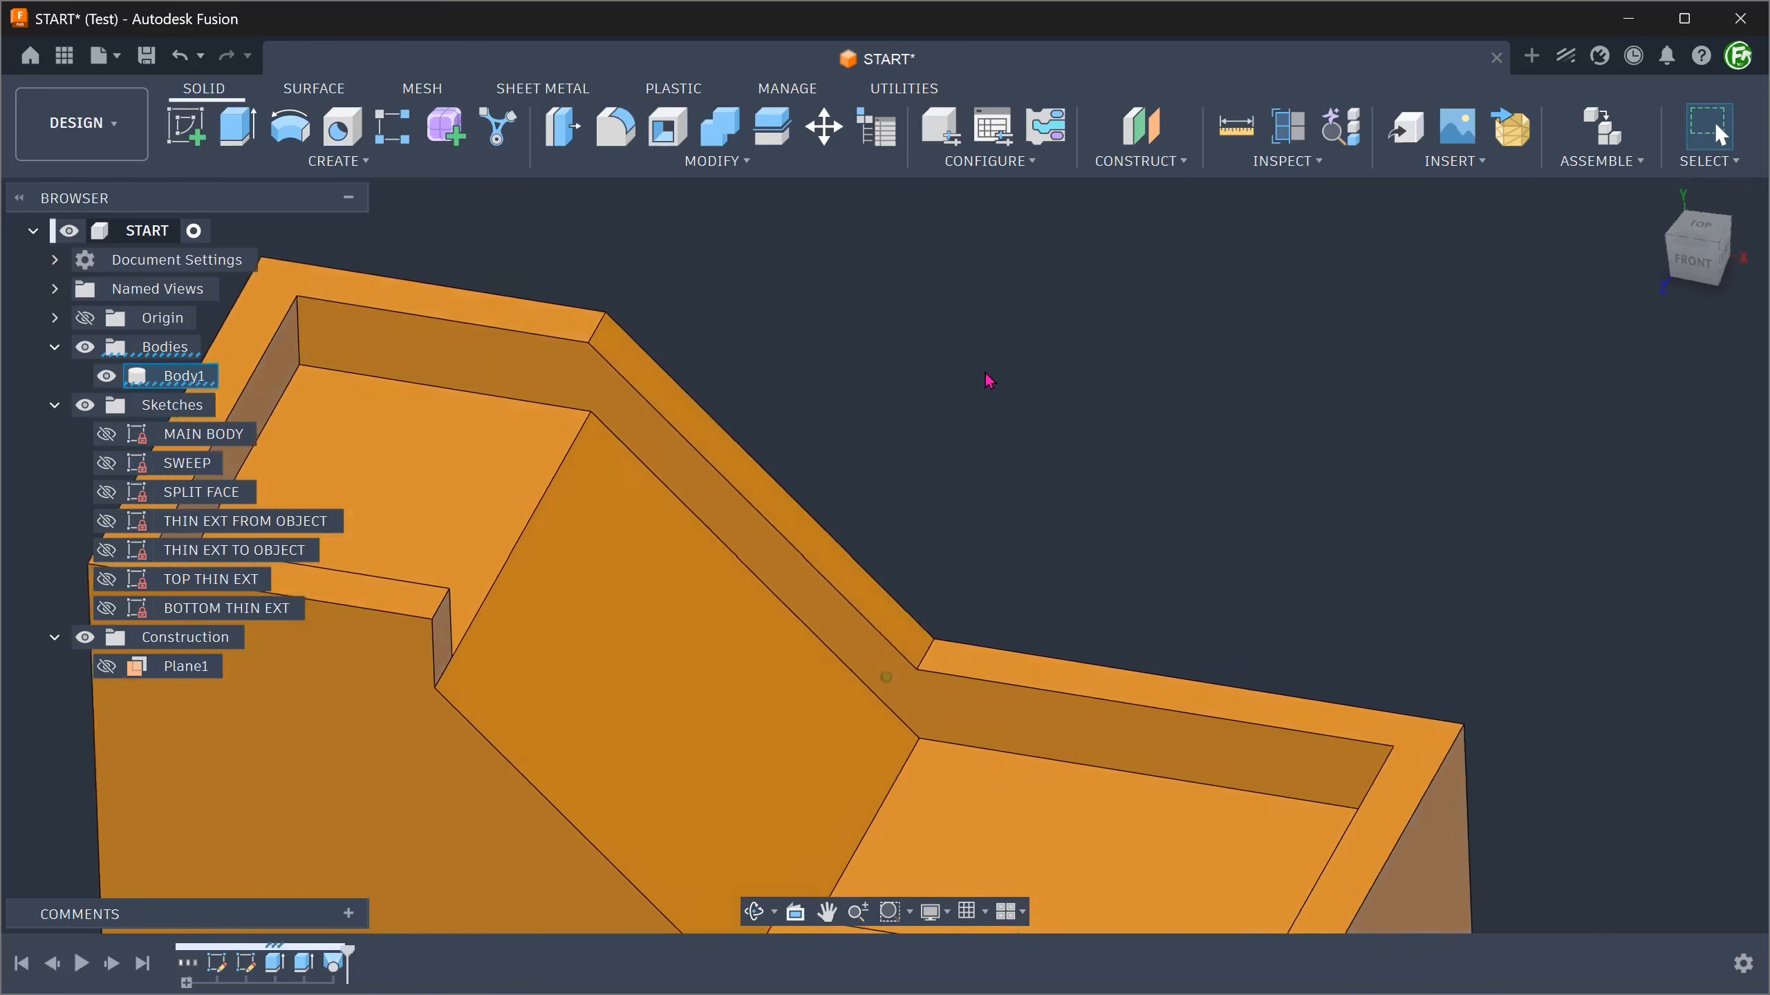
left_click(801, 599, "ctrl")
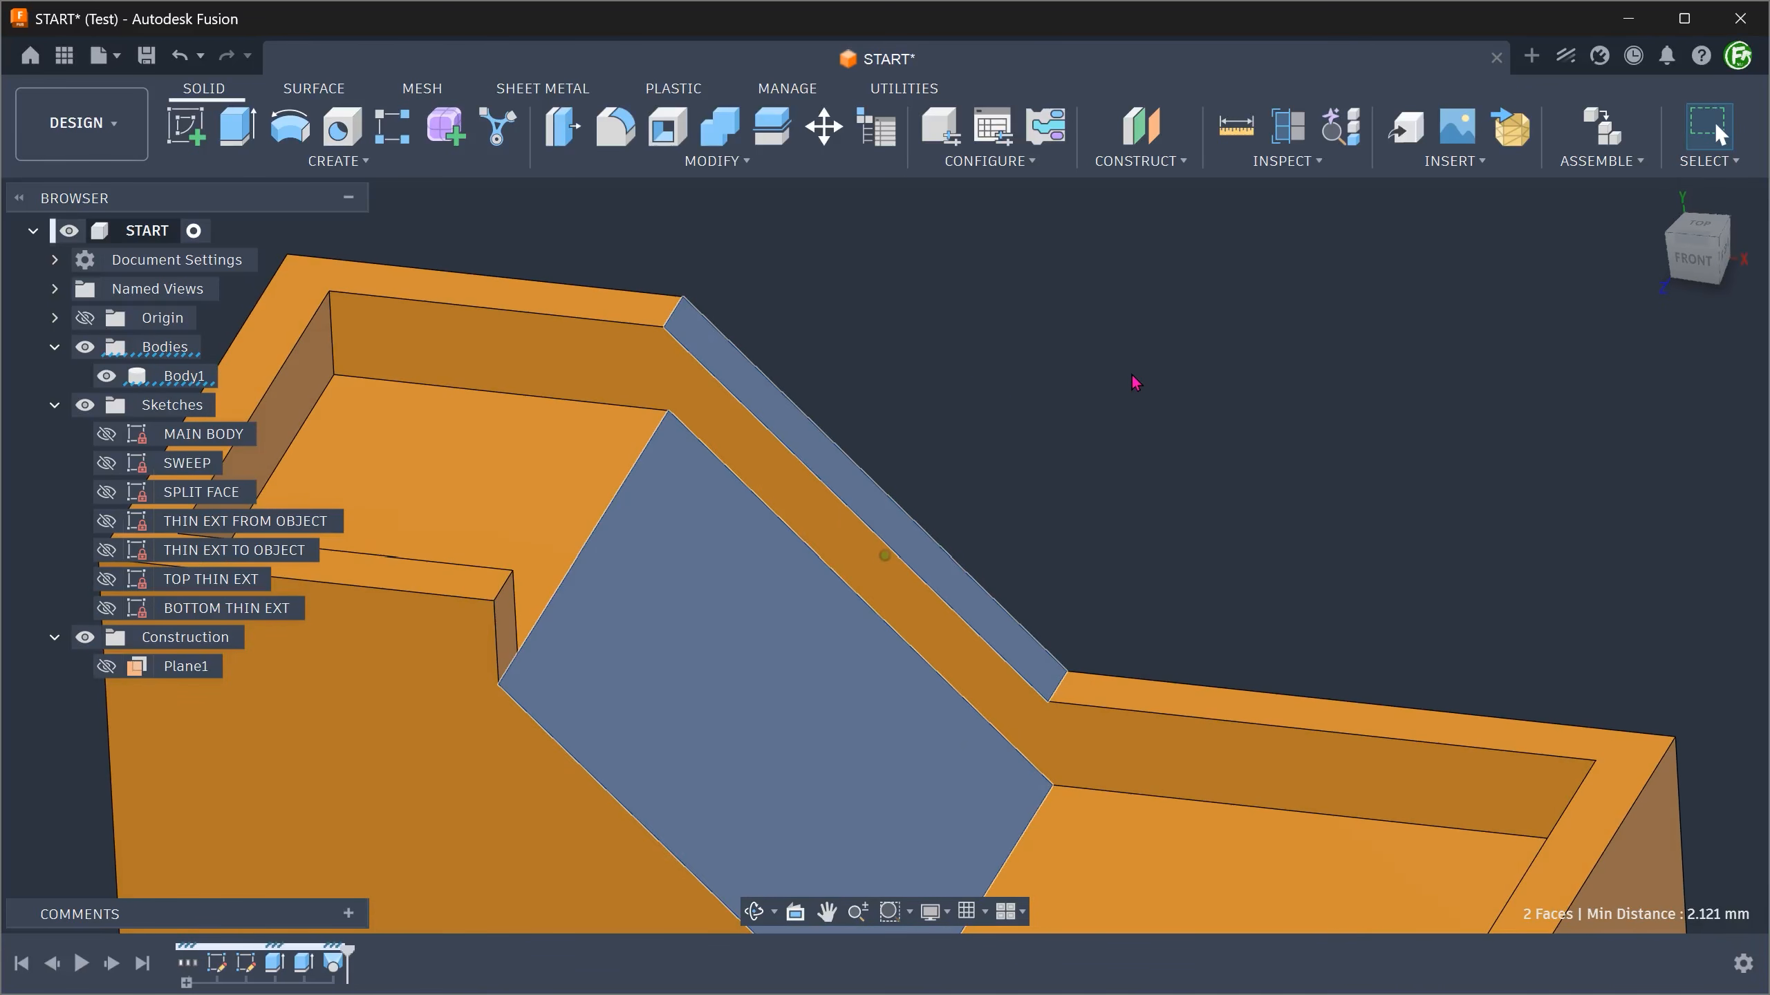
left_click(1062, 383)
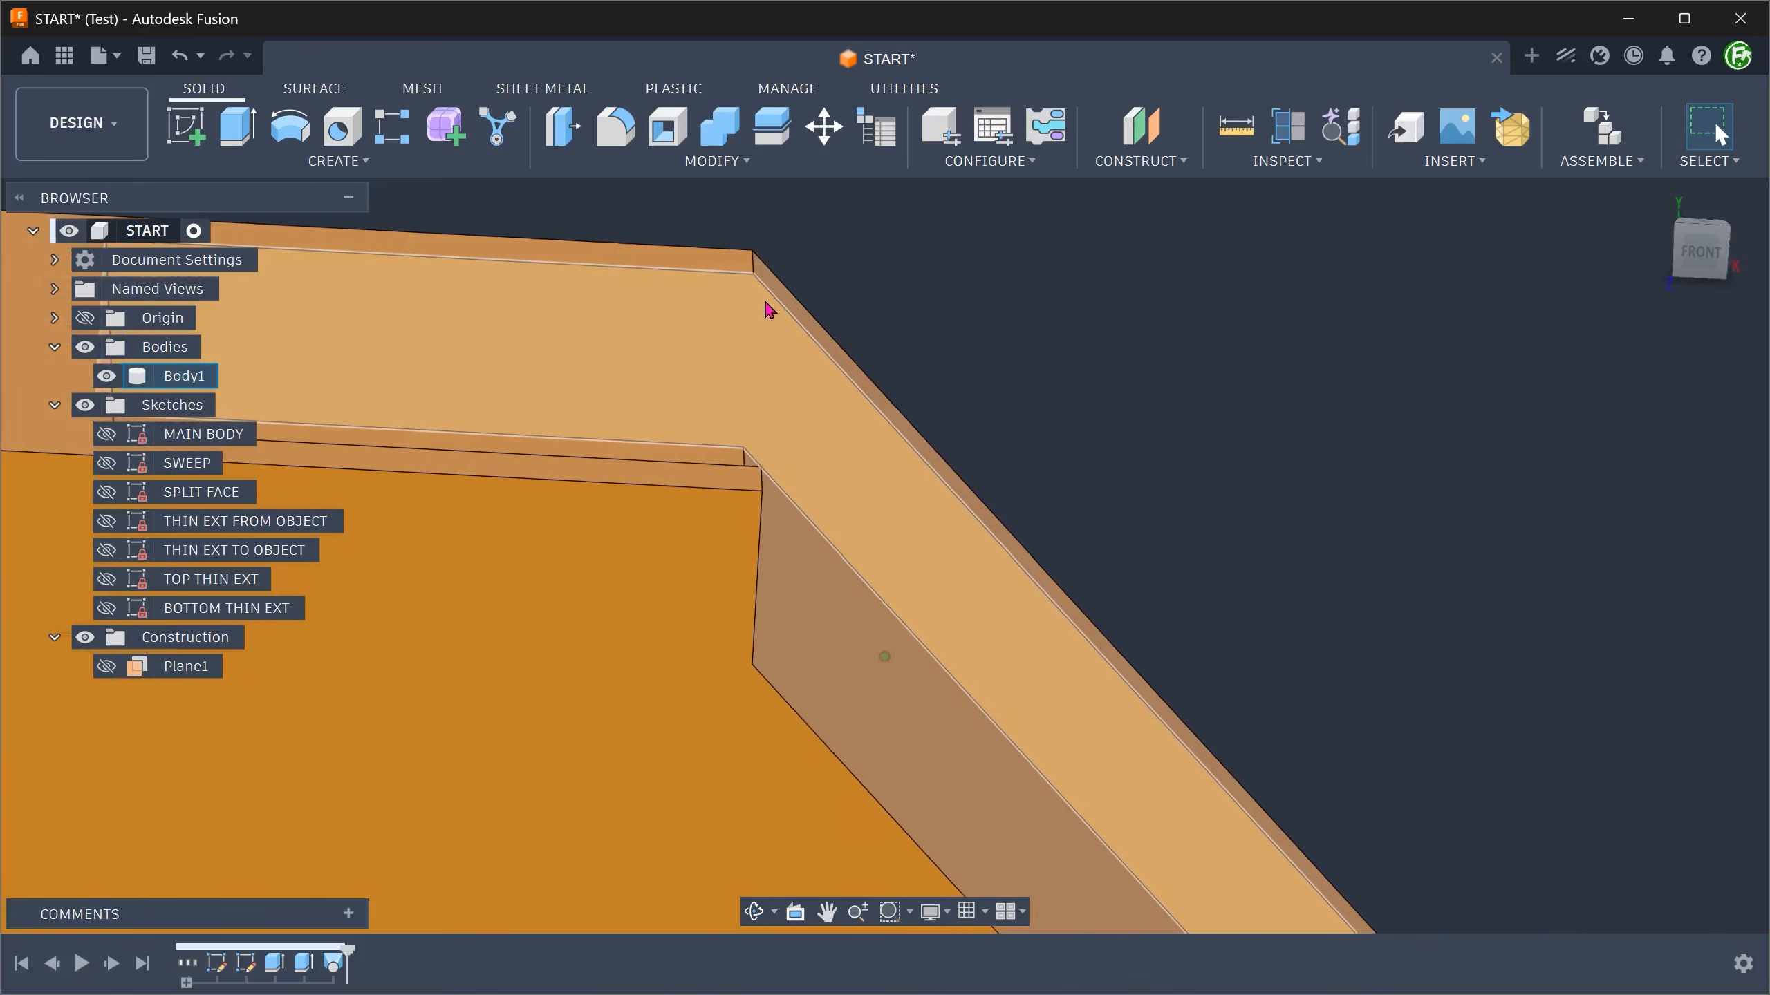